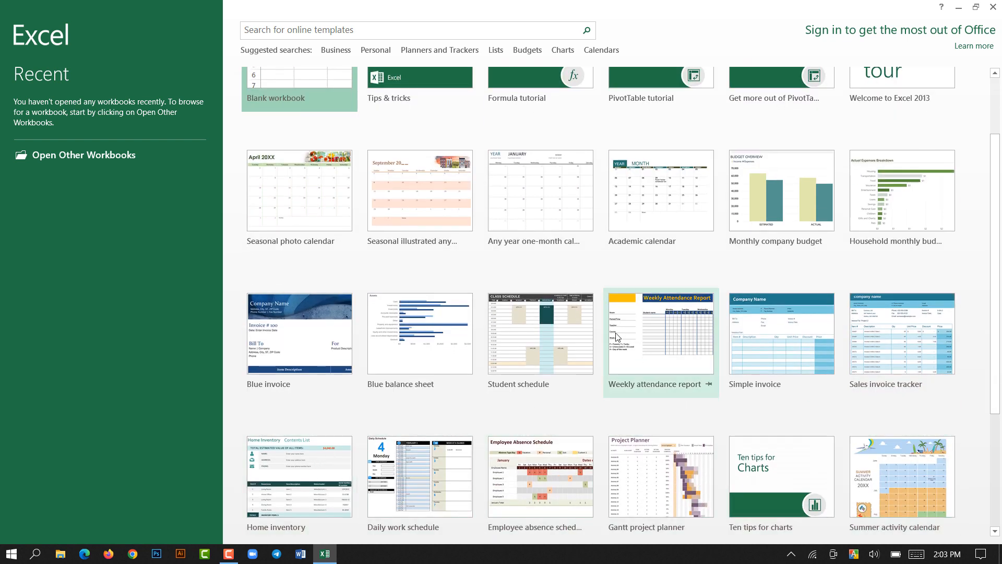
Create a blank workbook and enlarge the worksheet view to 160%.
{"action": "scroll", "coordinate": [310, 350], "scroll_direction": "up", "scroll_amount": 3}
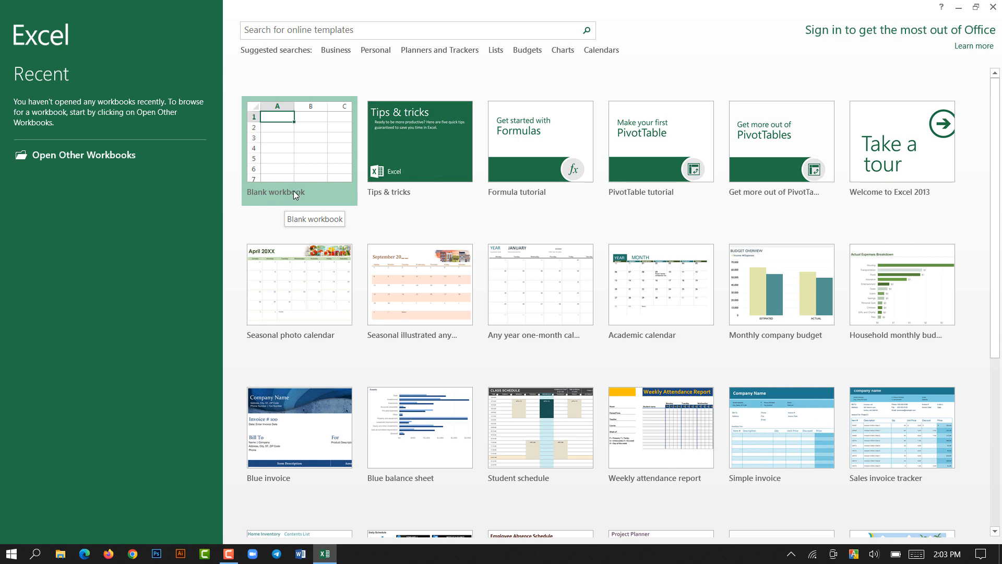
{"action": "left_click", "coordinate": [291, 156]}
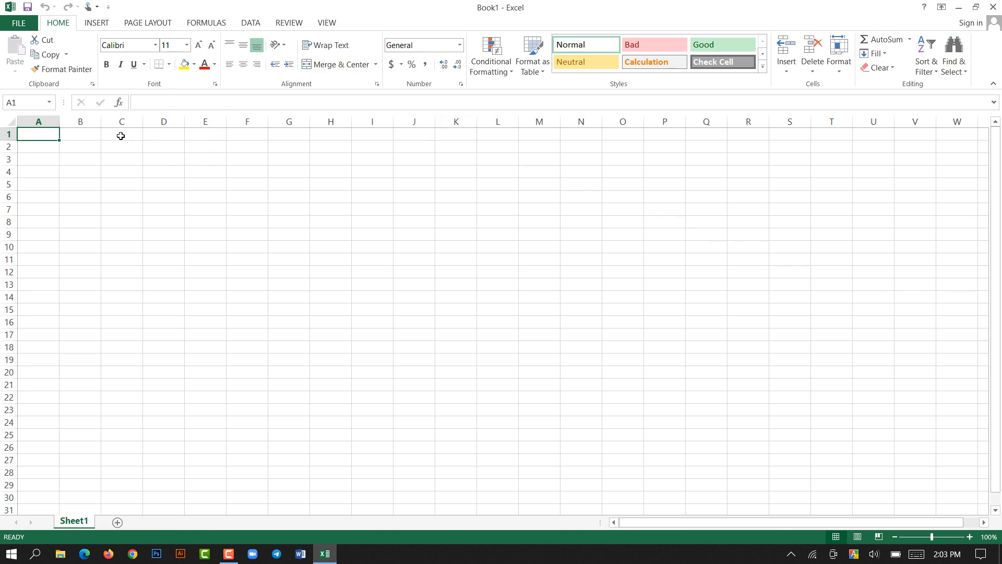
{"action": "key", "text": "alt"}
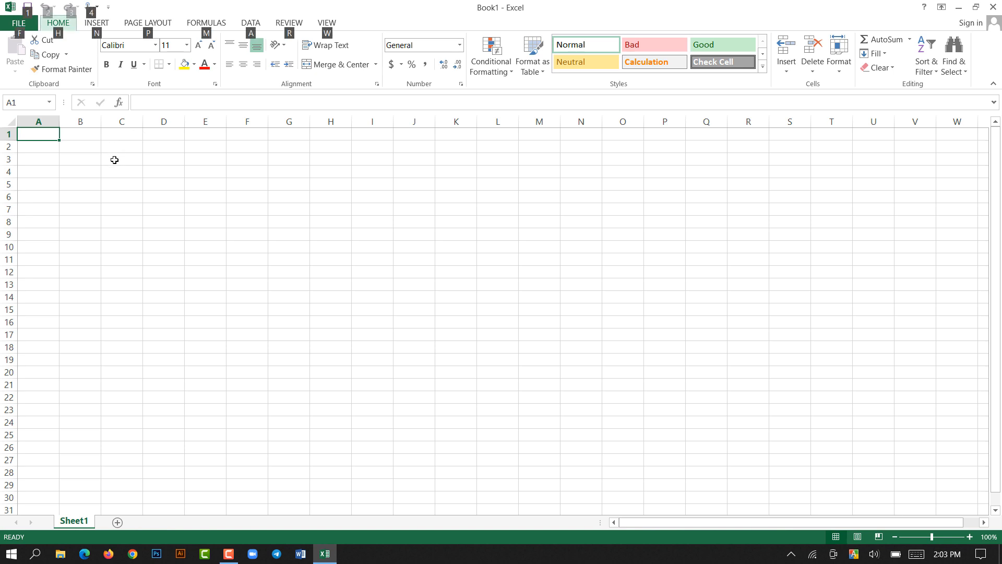
{"action": "scroll", "coordinate": [114, 168], "scroll_direction": "up", "scroll_amount": 4}
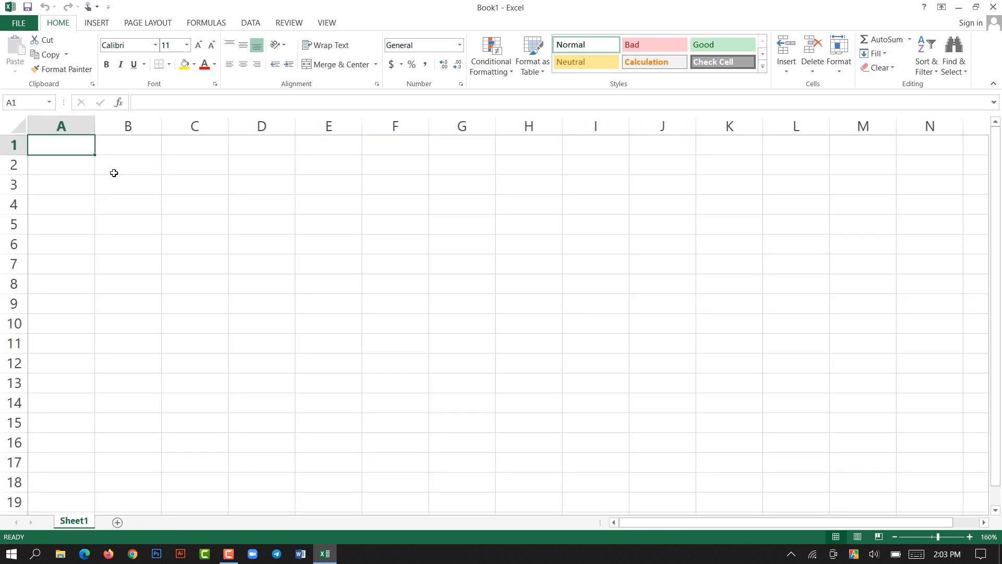
{"action": "scroll", "coordinate": [113, 173], "scroll_direction": "up", "scroll_amount": 2}
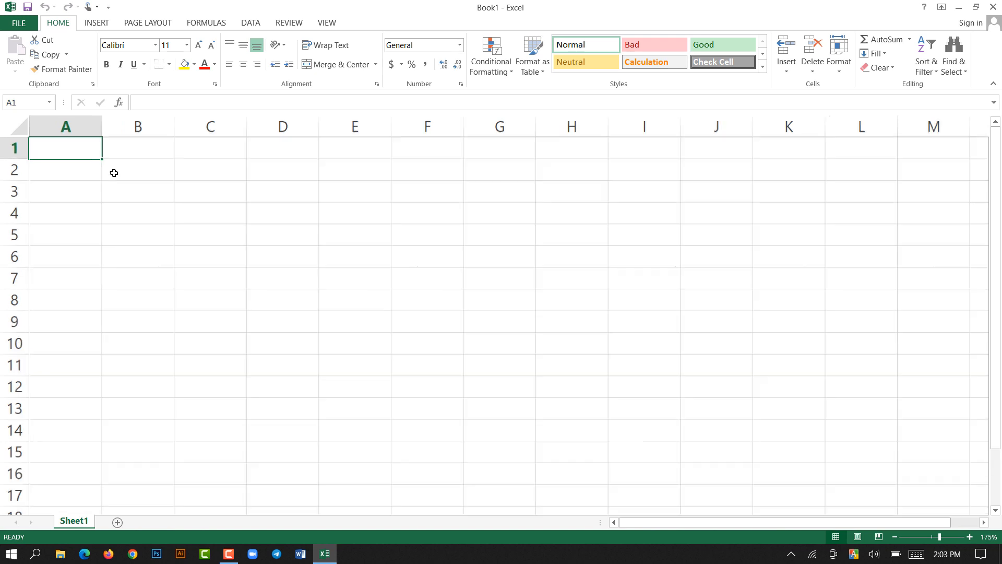
{"action": "scroll", "coordinate": [114, 172], "scroll_direction": "down", "scroll_amount": 3}
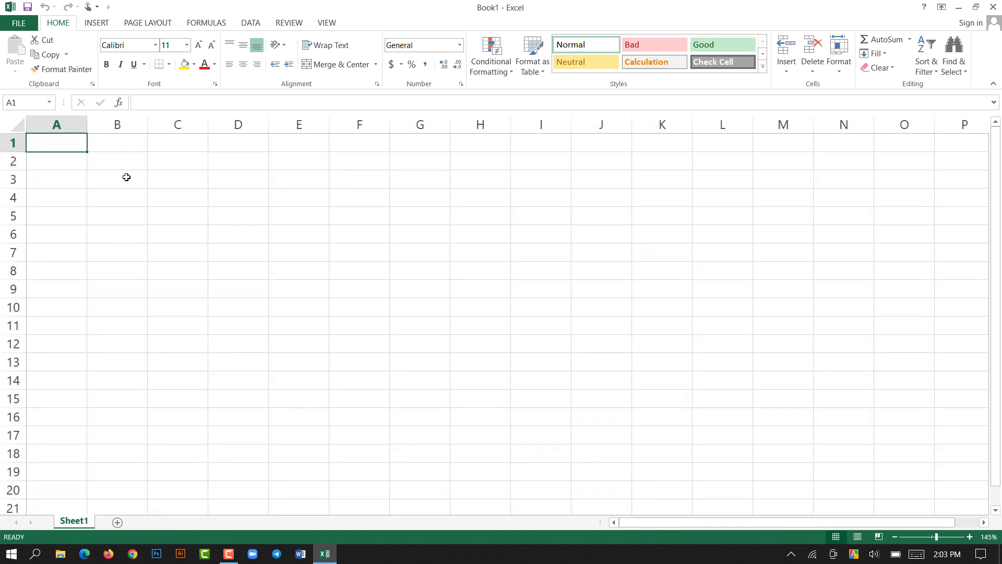
{"action": "scroll", "coordinate": [128, 177], "scroll_direction": "up", "scroll_amount": 2}
{"action": "scroll", "coordinate": [128, 177], "scroll_direction": "down", "scroll_amount": 1}
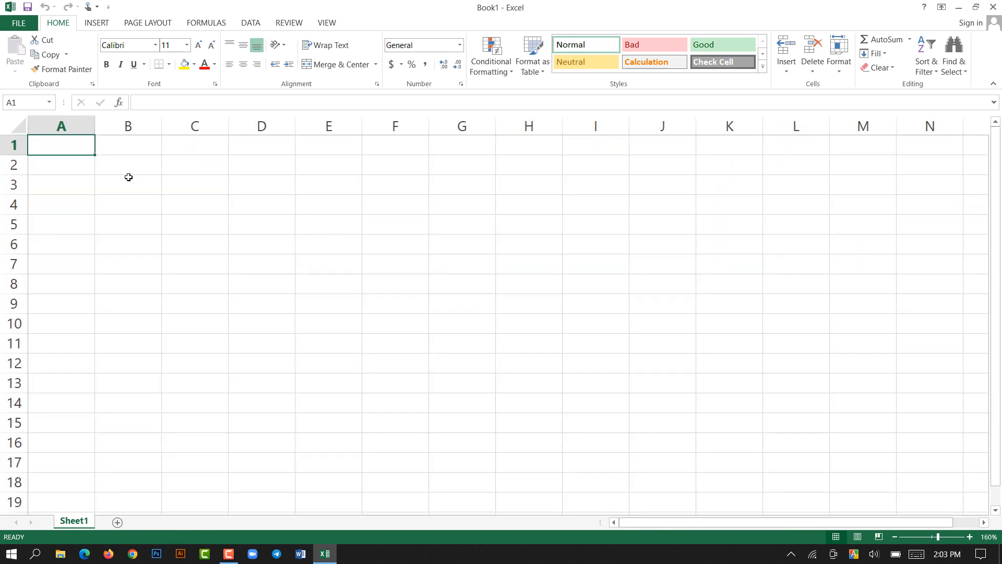
Examine the Insert, Page Layout, Formulas, Data, Review and View command sets in turn.
{"action": "left_click", "coordinate": [97, 24]}
{"action": "left_click", "coordinate": [136, 24]}
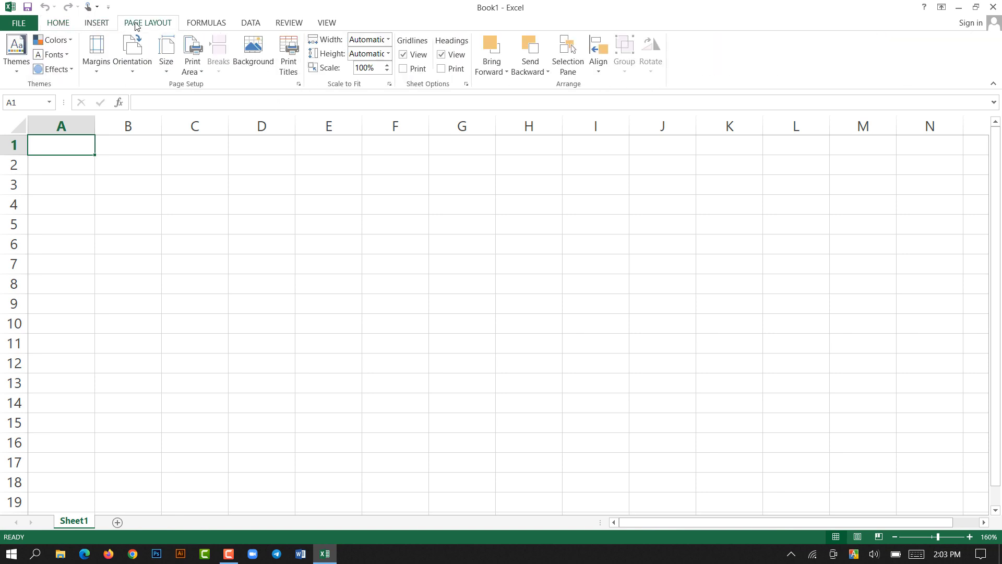
{"action": "left_click", "coordinate": [201, 27]}
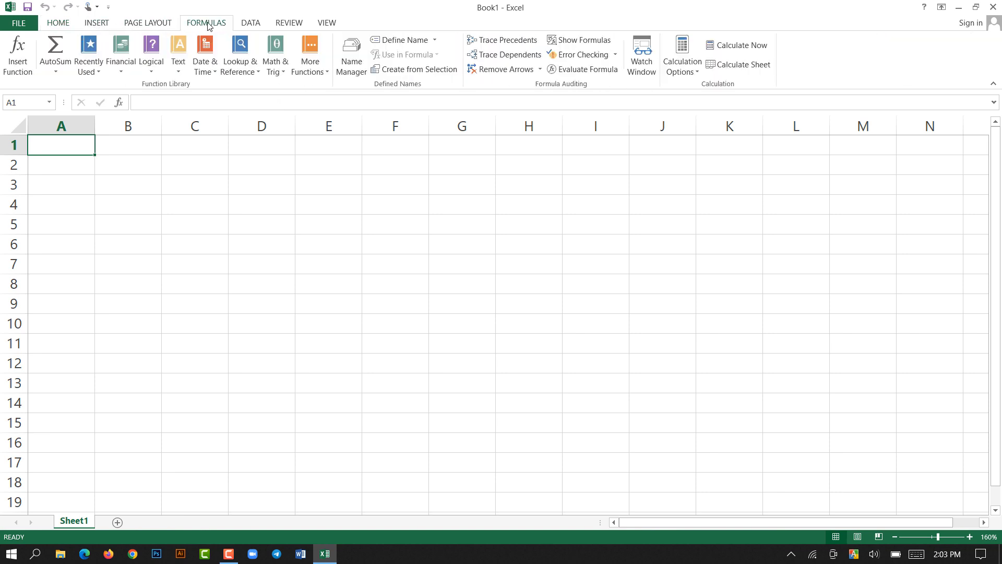
{"action": "left_click", "coordinate": [254, 25]}
{"action": "left_click", "coordinate": [289, 23]}
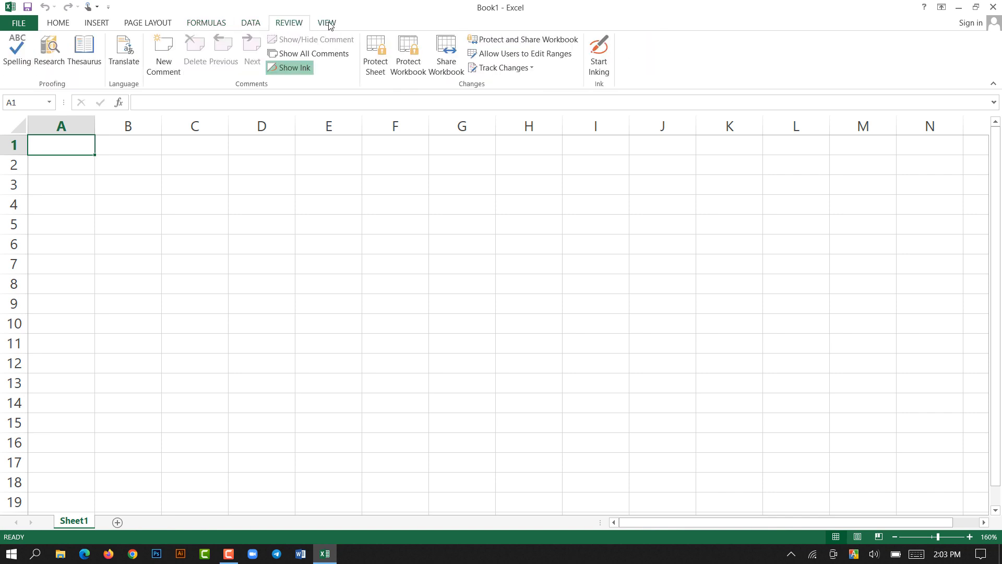
{"action": "left_click", "coordinate": [329, 25]}
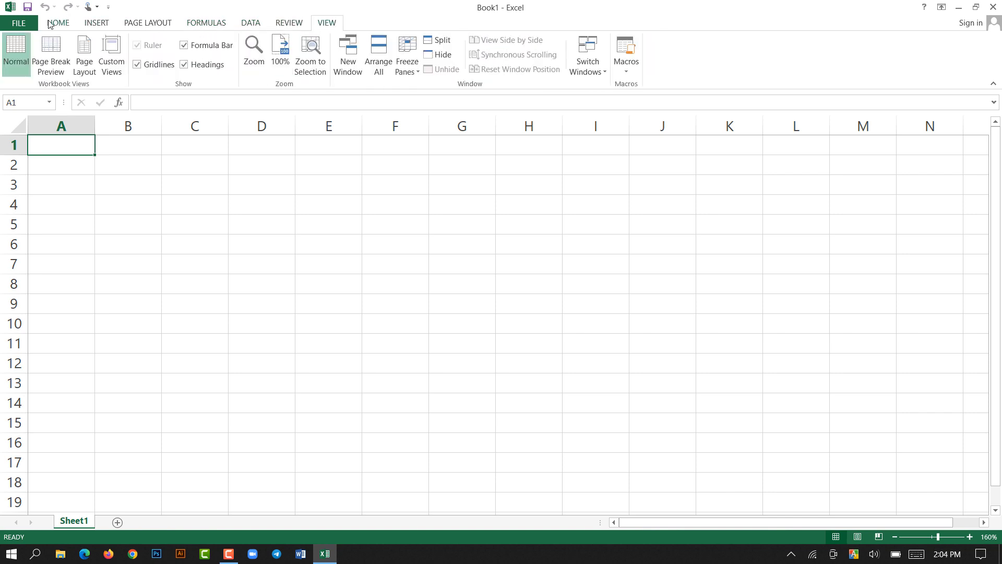
Examine the New templates, the Open locations including Computer, and the Save As locations, returning to the worksheet.
{"action": "left_click", "coordinate": [23, 24]}
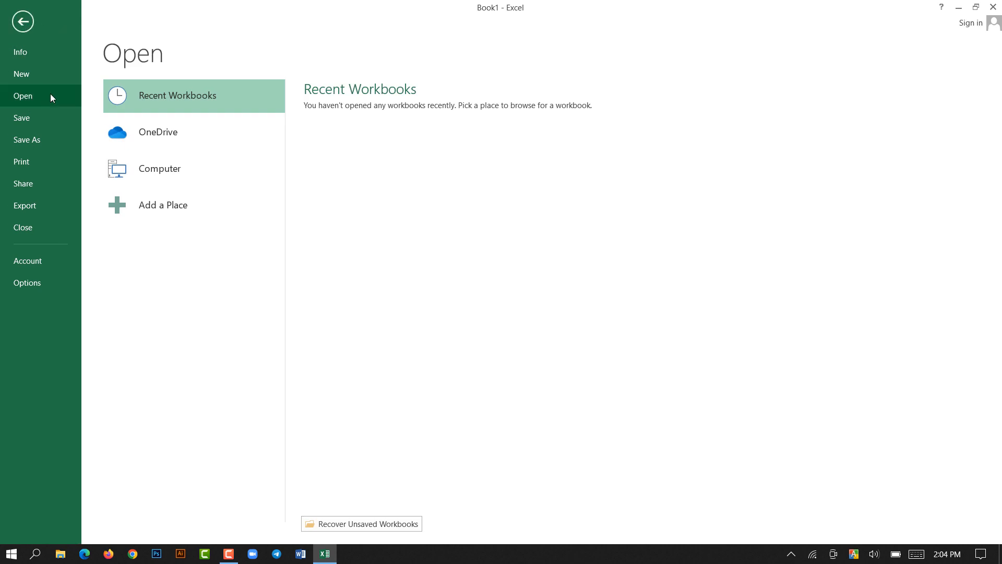
{"action": "left_click", "coordinate": [32, 73]}
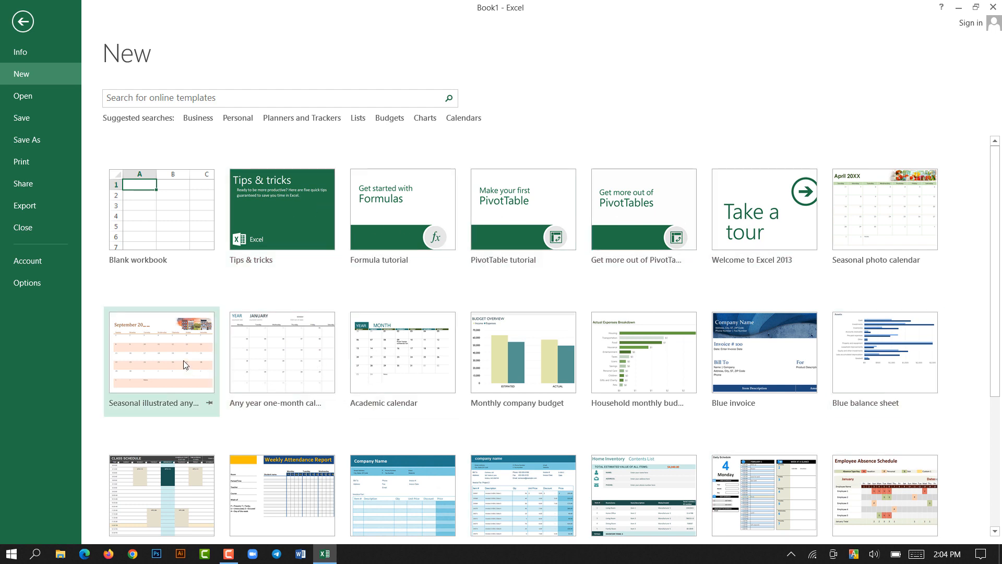
{"action": "left_click", "coordinate": [29, 98]}
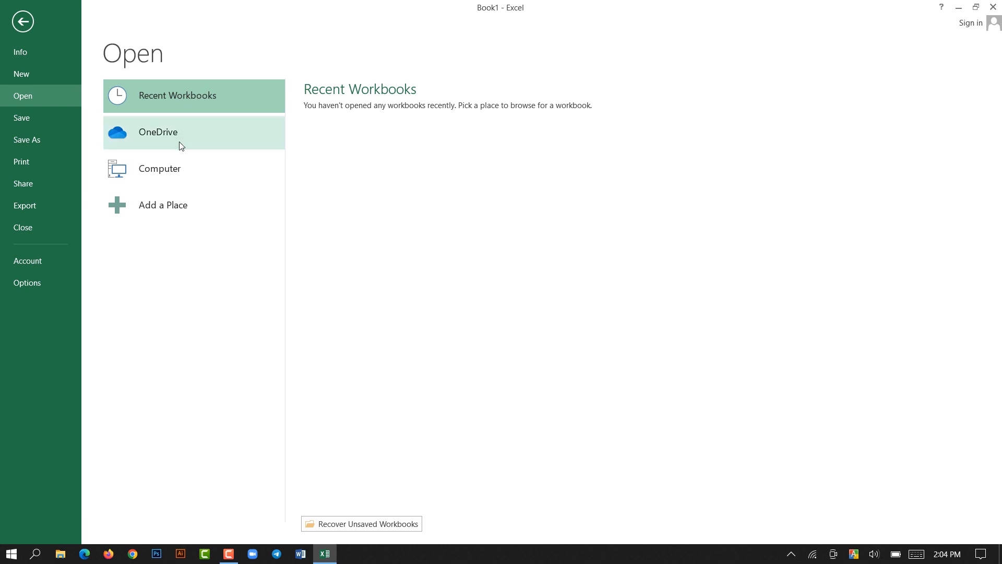
{"action": "left_click", "coordinate": [170, 172]}
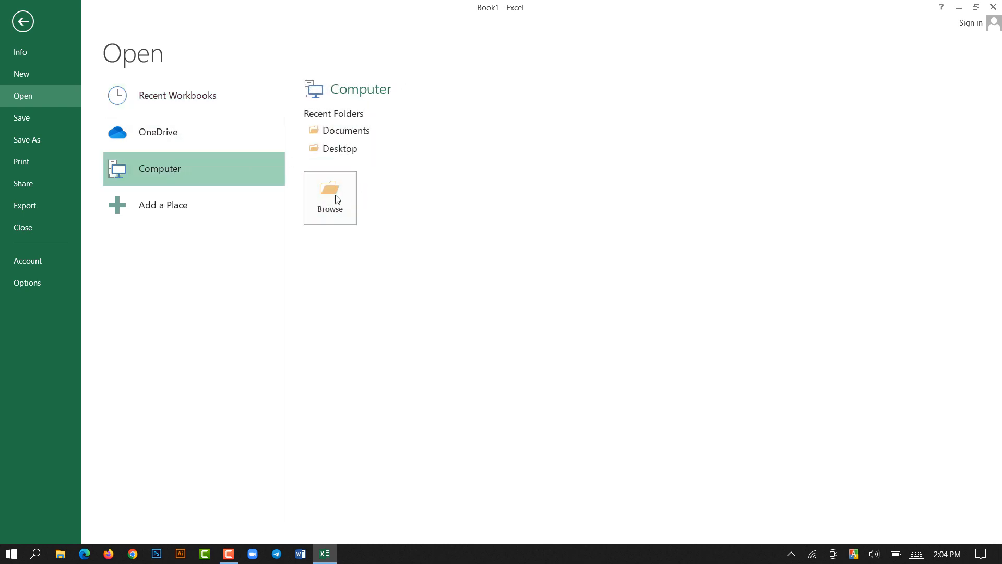
{"action": "left_click", "coordinate": [37, 116]}
{"action": "left_click", "coordinate": [44, 116]}
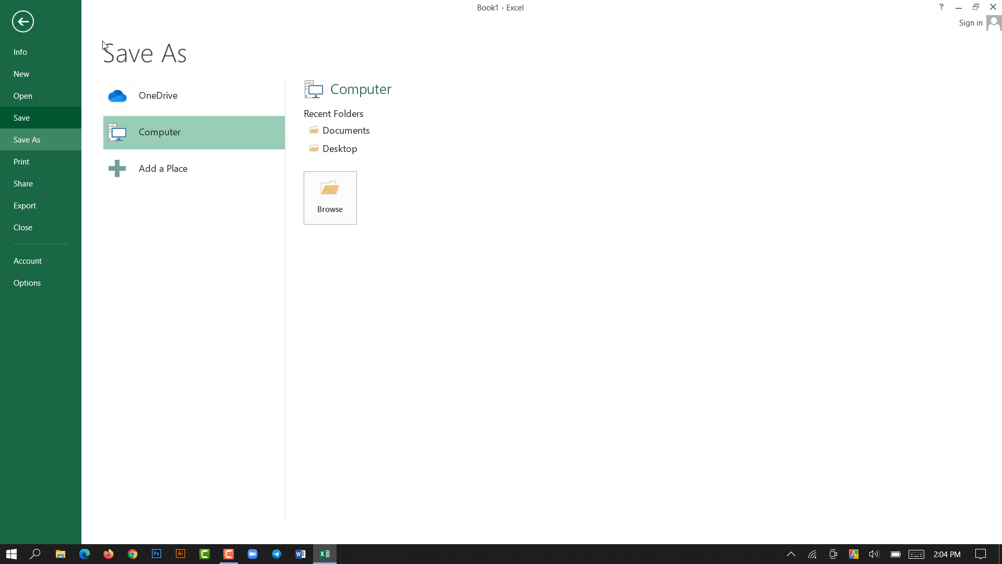
{"action": "left_click", "coordinate": [23, 21]}
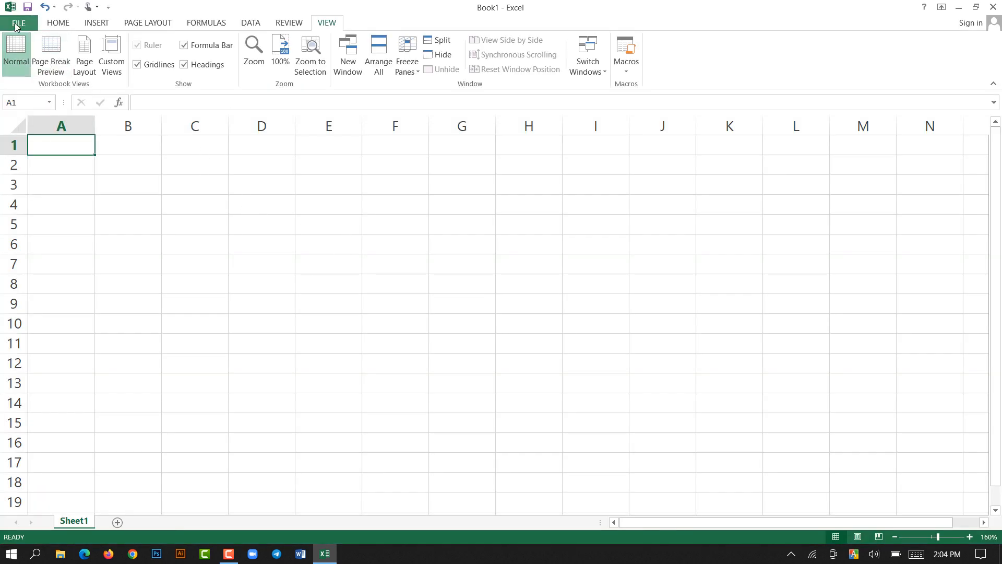
{"action": "left_click", "coordinate": [16, 24]}
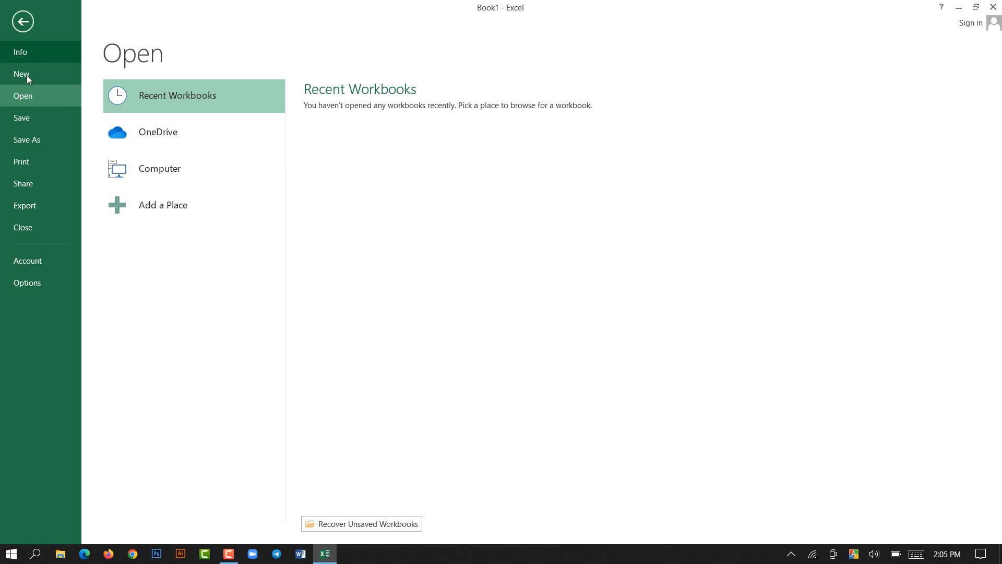
{"action": "left_click", "coordinate": [42, 121]}
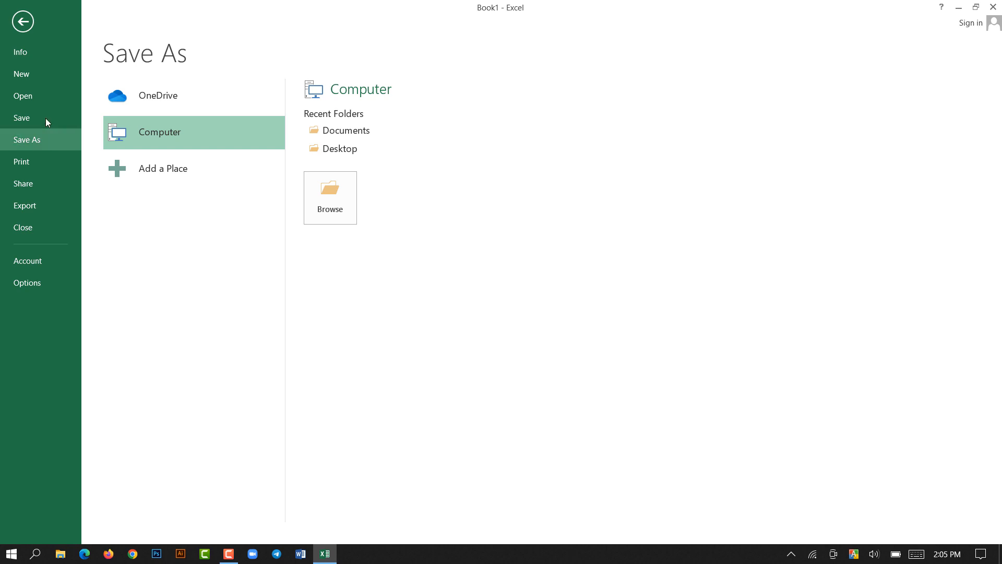
{"action": "left_click", "coordinate": [23, 26]}
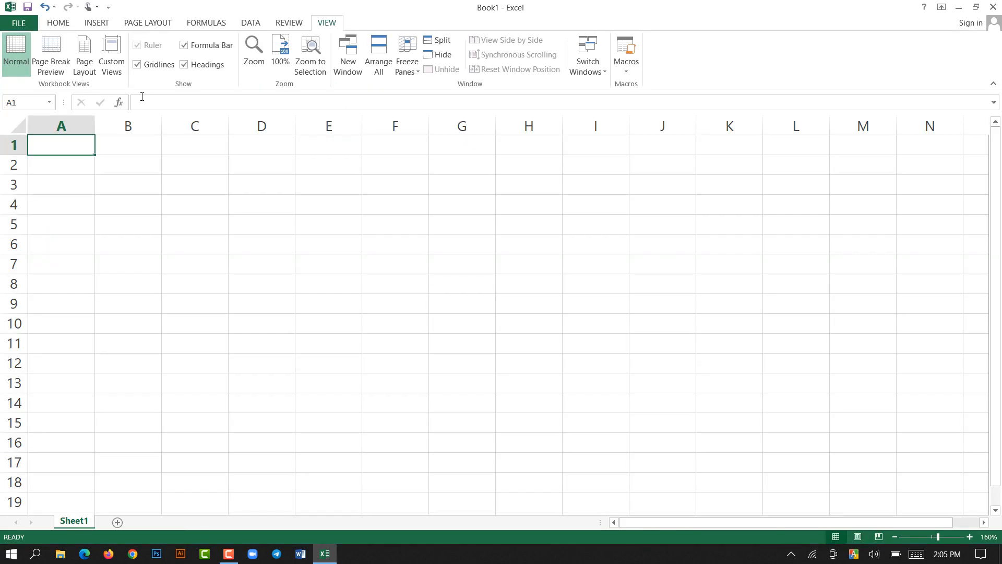
Bring back the Home commands and move the active cell around the sheet, ending on D10.
{"action": "left_click", "coordinate": [55, 29]}
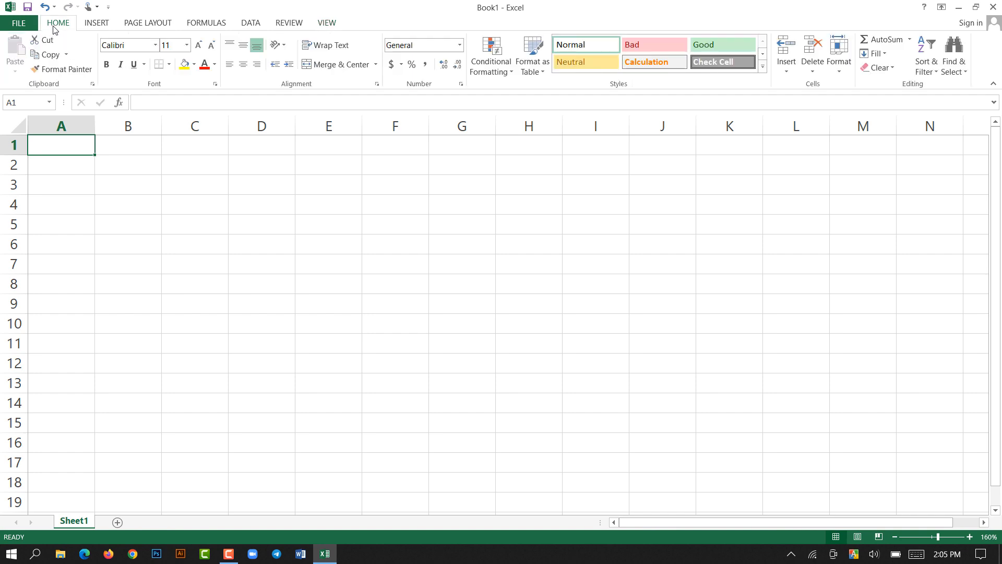
{"action": "left_click", "coordinate": [237, 260]}
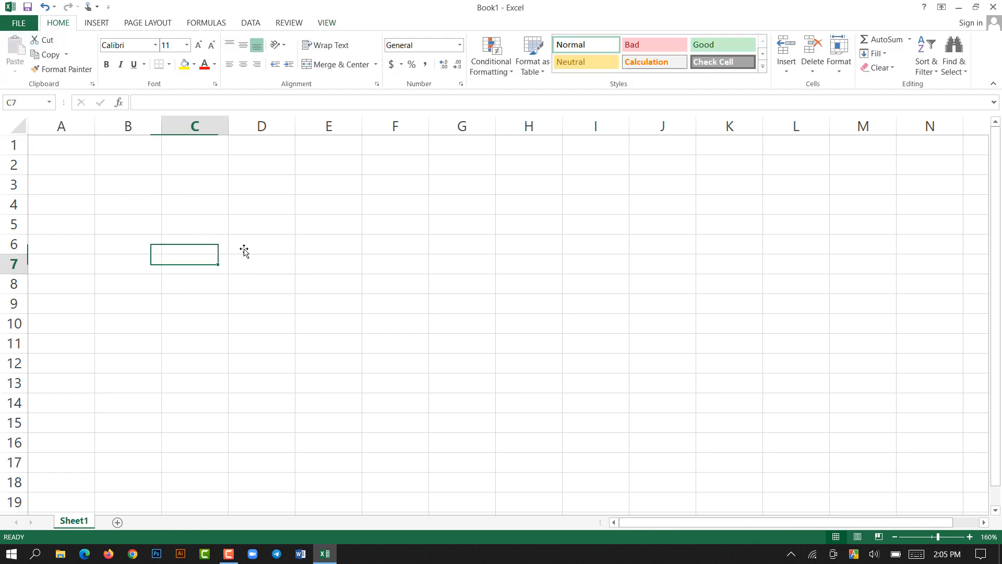
{"action": "key", "text": "Right"}
{"action": "key", "text": "Right"}
{"action": "key", "text": "Left"}
{"action": "key", "text": "Left"}
{"action": "key", "text": "Down"}
{"action": "key", "text": "Down"}
{"action": "key", "text": "Down"}
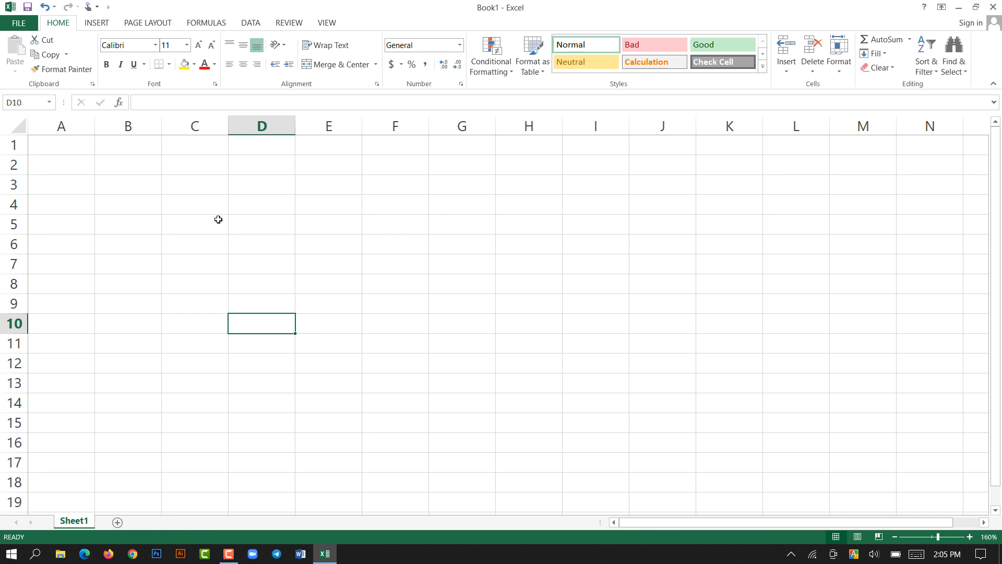
Examine the Save As locations and the Print settings, and check the font list back in the worksheet.
{"action": "left_click", "coordinate": [19, 24]}
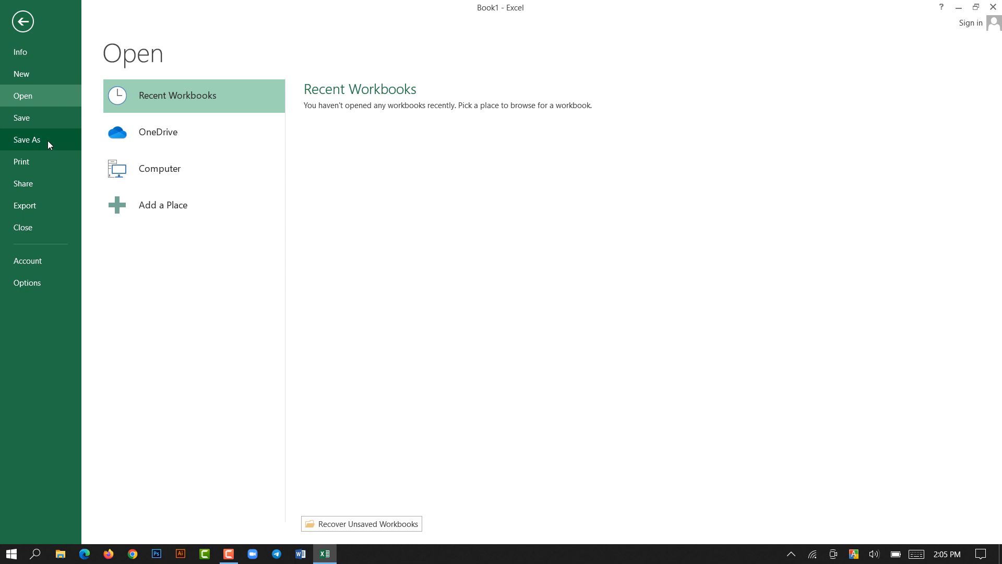
{"action": "left_click", "coordinate": [48, 140]}
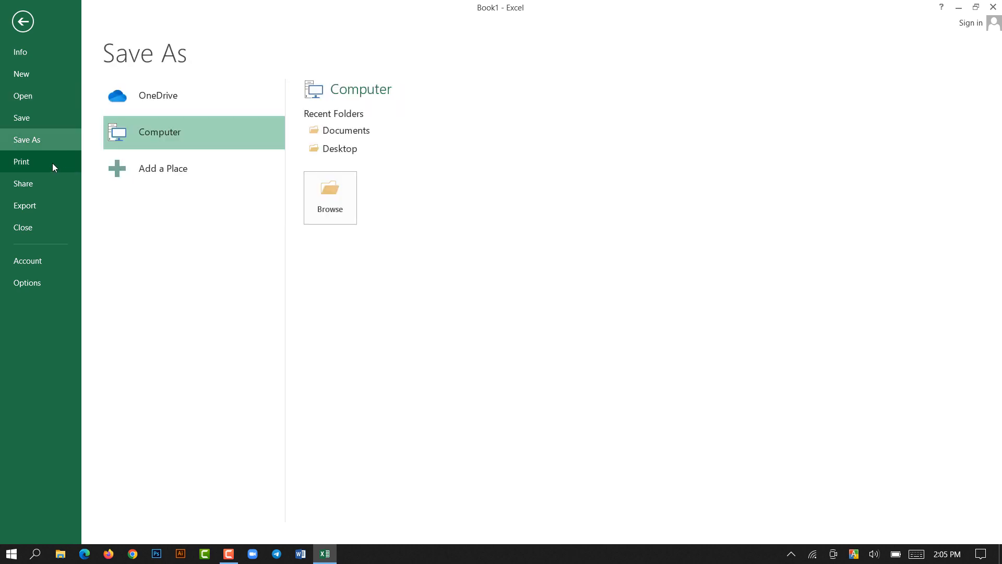
{"action": "left_click", "coordinate": [44, 163]}
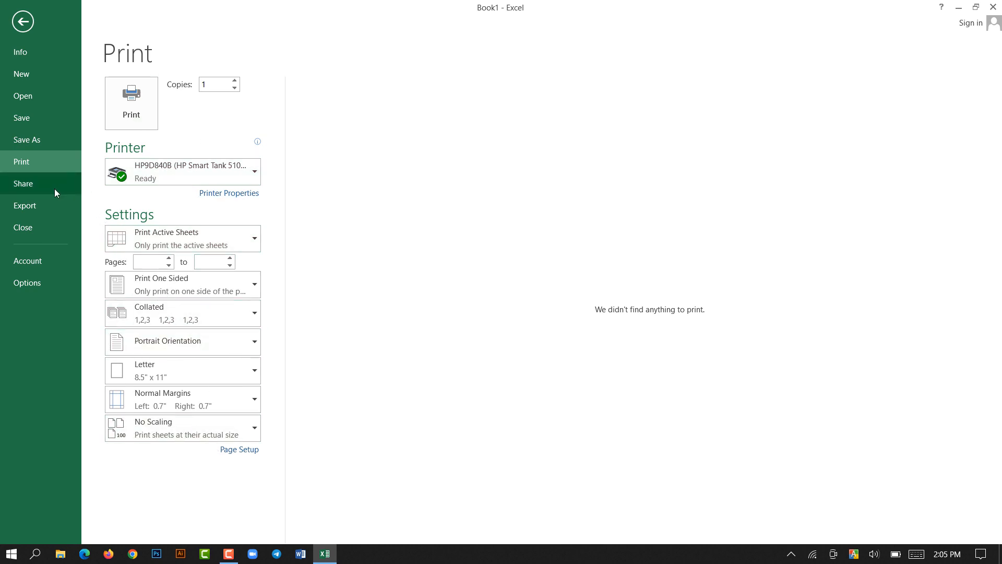
{"action": "left_click", "coordinate": [23, 22]}
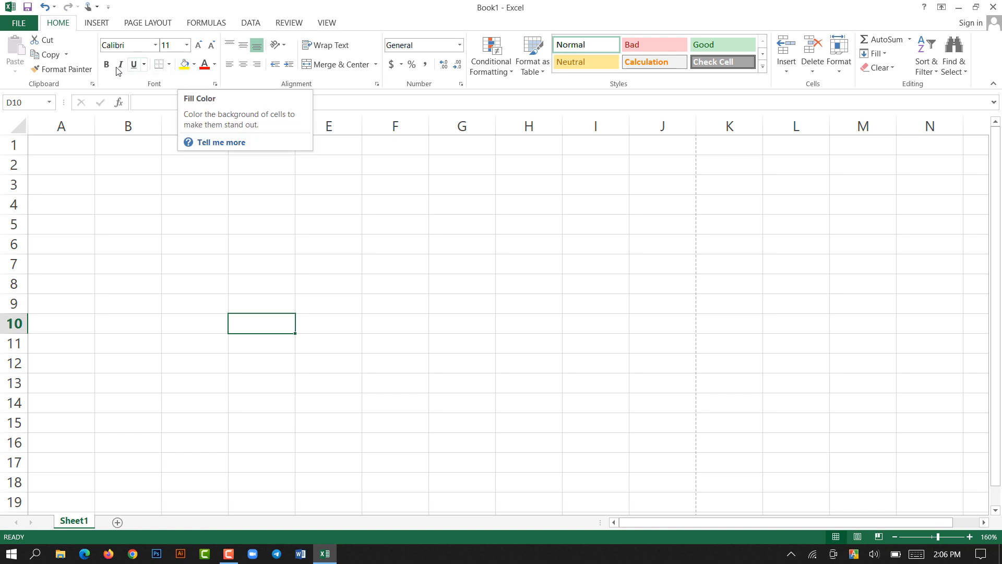
{"action": "left_click", "coordinate": [155, 46]}
{"action": "left_click", "coordinate": [154, 46]}
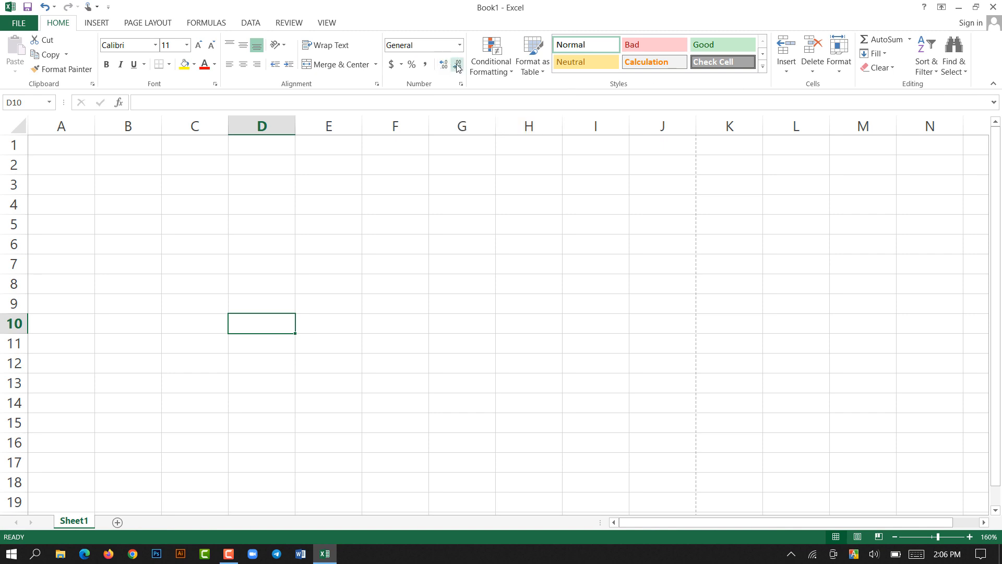
Examine the insertable objects, including the Shapes gallery and the PivotChart options.
{"action": "left_click", "coordinate": [95, 22]}
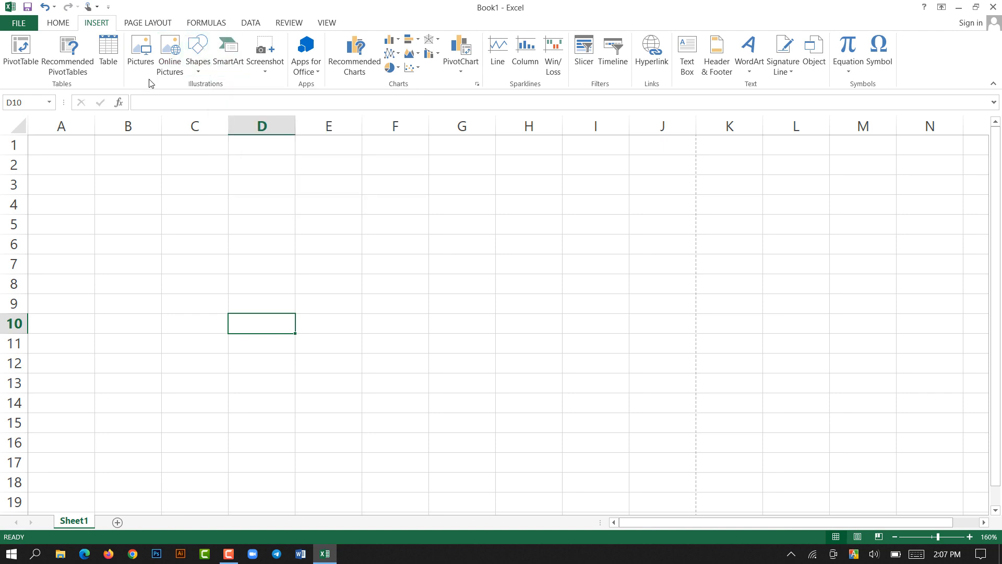
{"action": "left_click", "coordinate": [197, 66]}
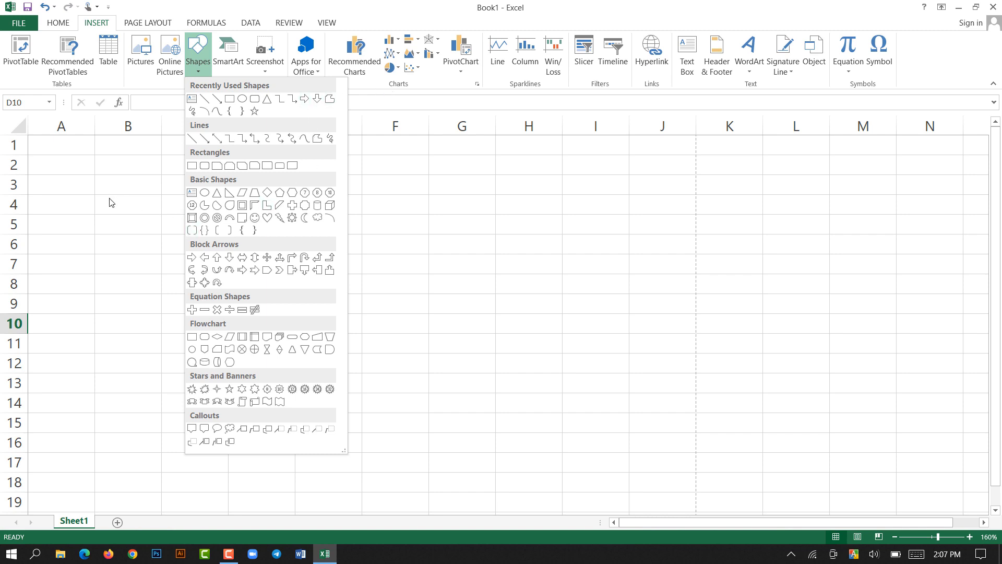
{"action": "left_click", "coordinate": [199, 202]}
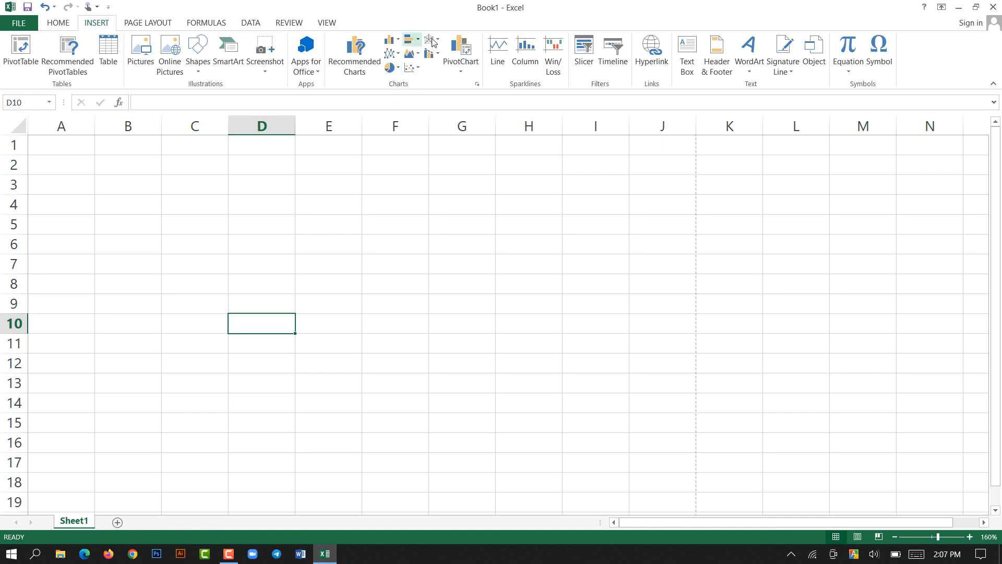
{"action": "left_click", "coordinate": [461, 68]}
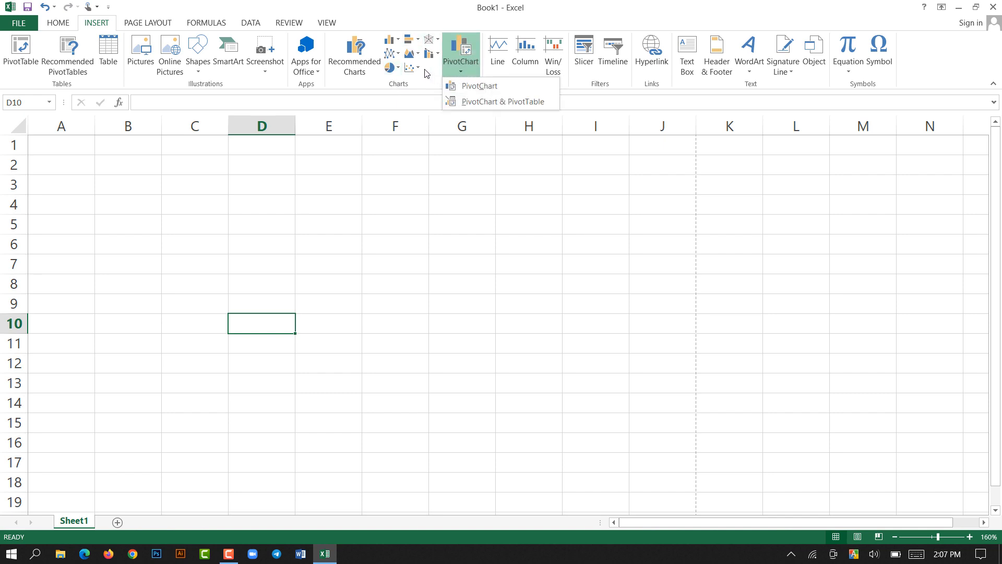
Insert an empty 2-D clustered column chart into the sheet.
{"action": "left_click", "coordinate": [401, 41]}
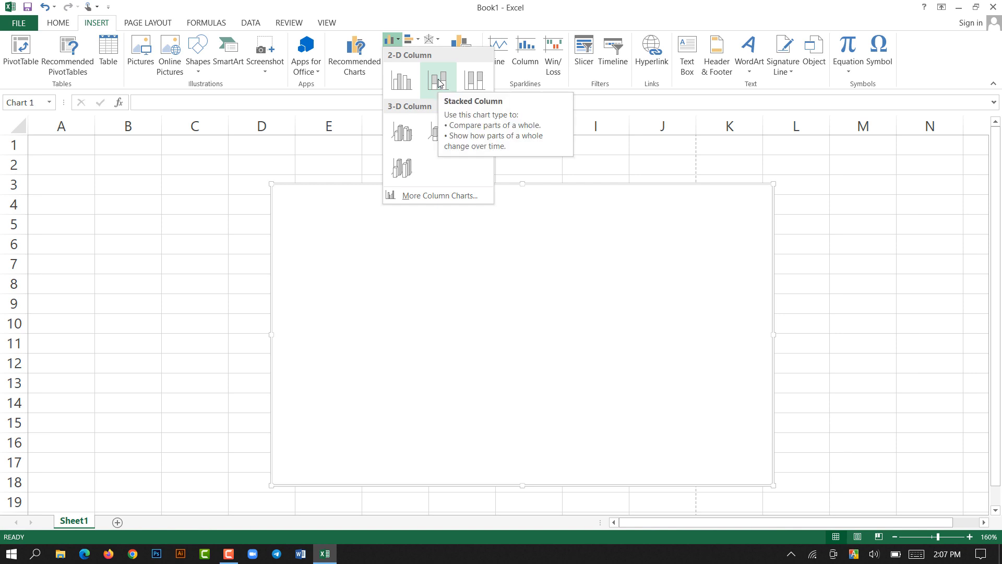
{"action": "left_click", "coordinate": [402, 87]}
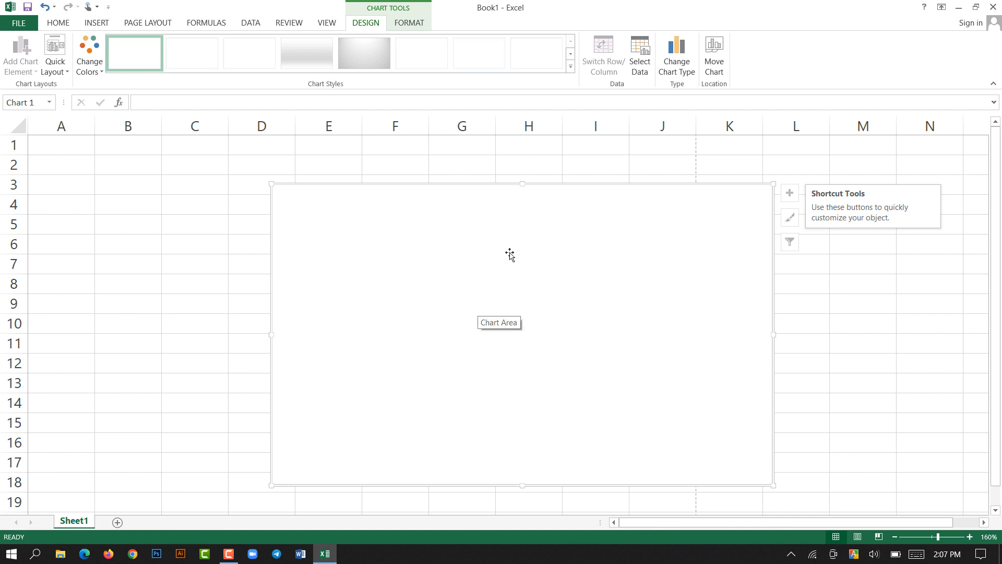
{"action": "scroll", "coordinate": [593, 355], "scroll_direction": "down", "scroll_amount": 2}
{"action": "scroll", "coordinate": [579, 360], "scroll_direction": "up", "scroll_amount": 2}
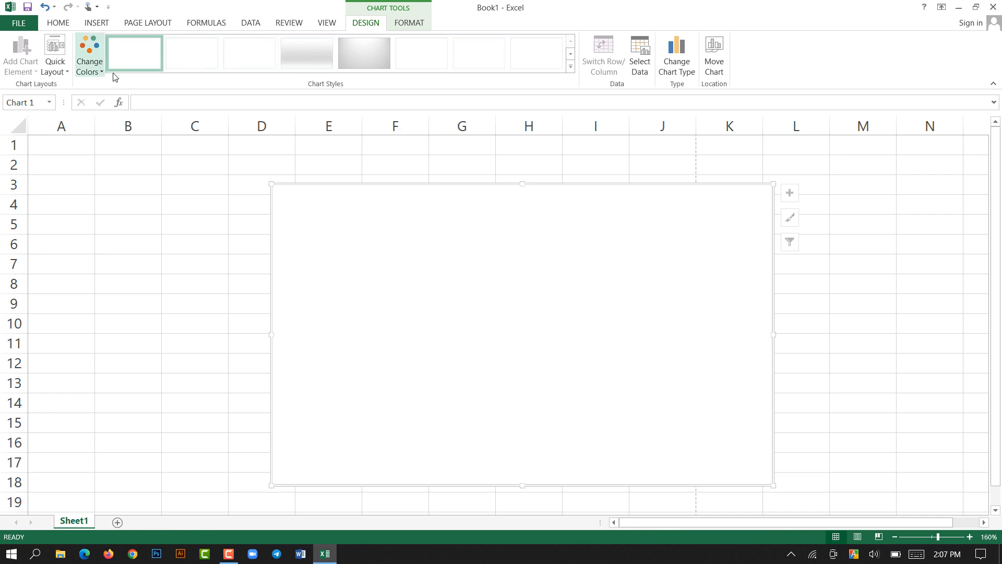
Examine the Pie types available for the empty chart, and remove the chart from the sheet.
{"action": "left_click", "coordinate": [677, 60]}
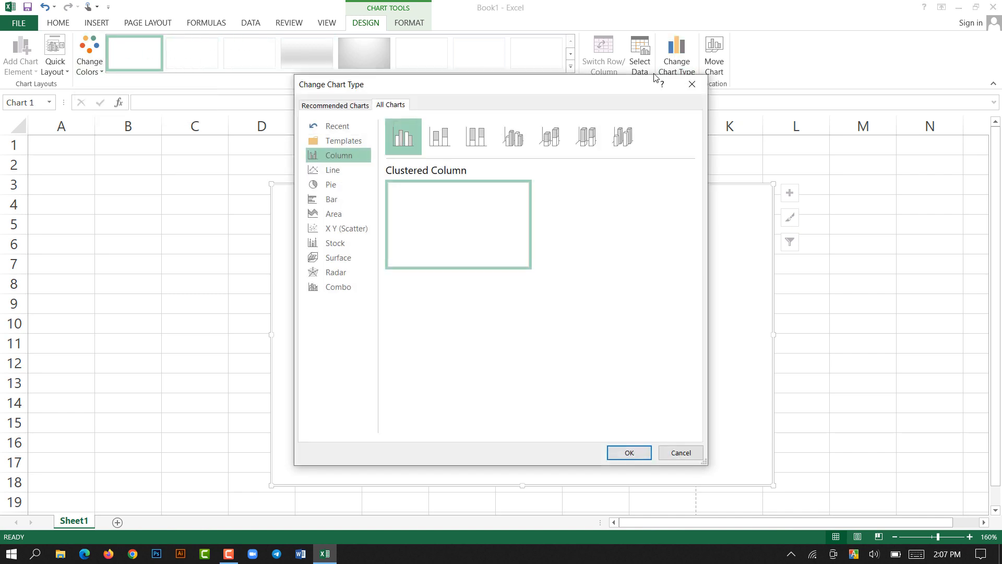
{"action": "left_click", "coordinate": [331, 185]}
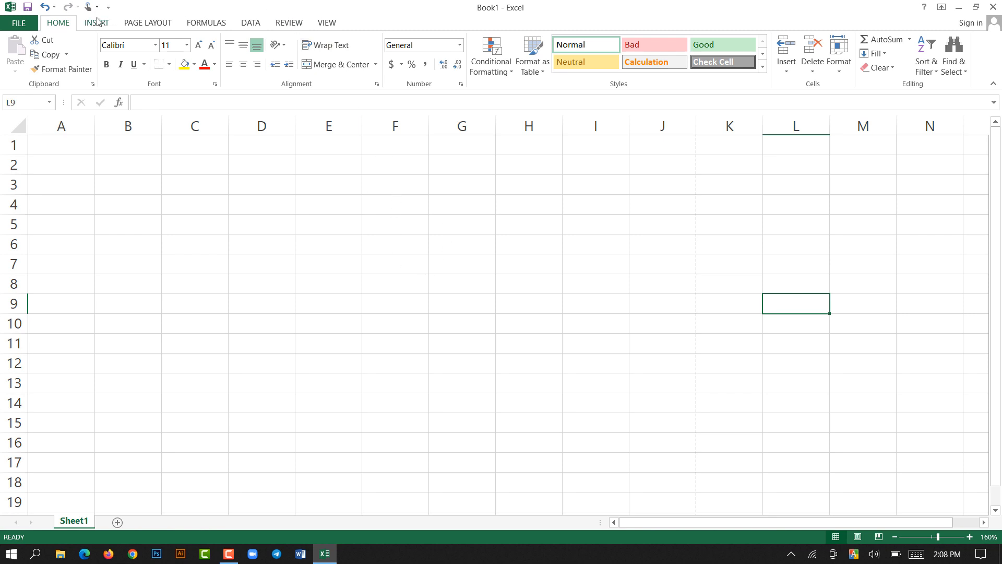
Examine the gallery of insertable equations, from Area of Circle through Trig Identity 2.
{"action": "left_click", "coordinate": [97, 22]}
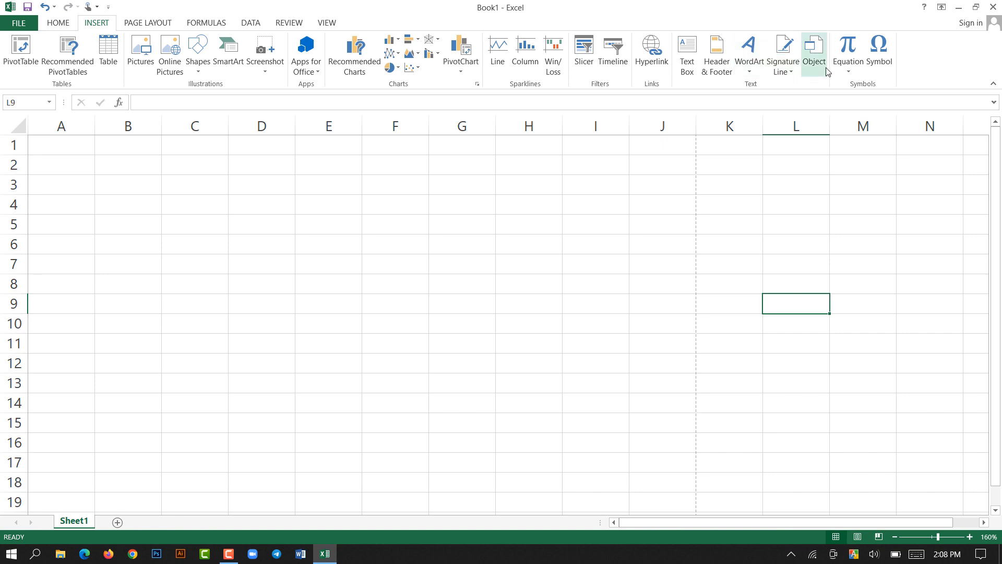
{"action": "left_click", "coordinate": [848, 72]}
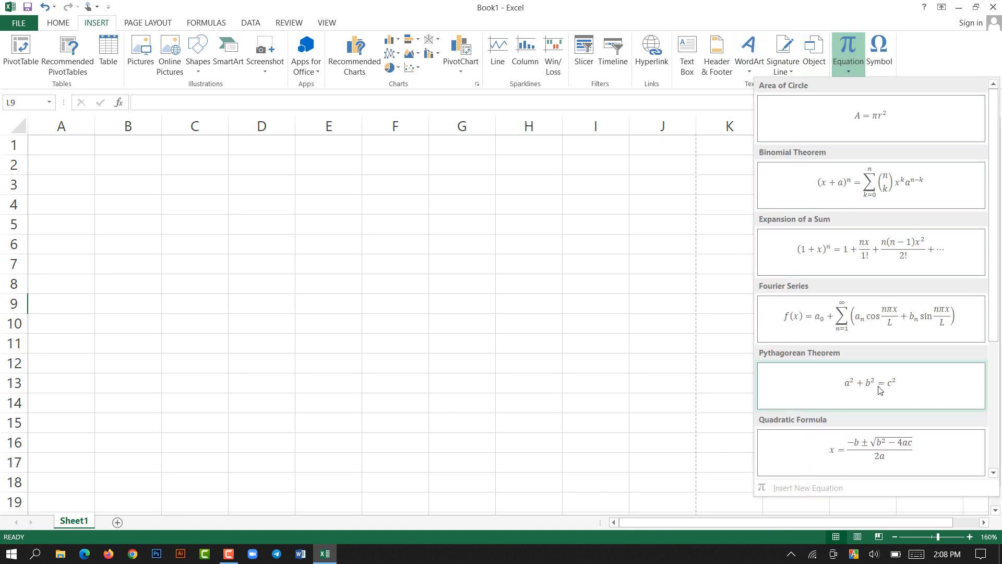
{"action": "scroll", "coordinate": [885, 413], "scroll_direction": "down", "scroll_amount": 3}
{"action": "scroll", "coordinate": [886, 415], "scroll_direction": "down", "scroll_amount": 1}
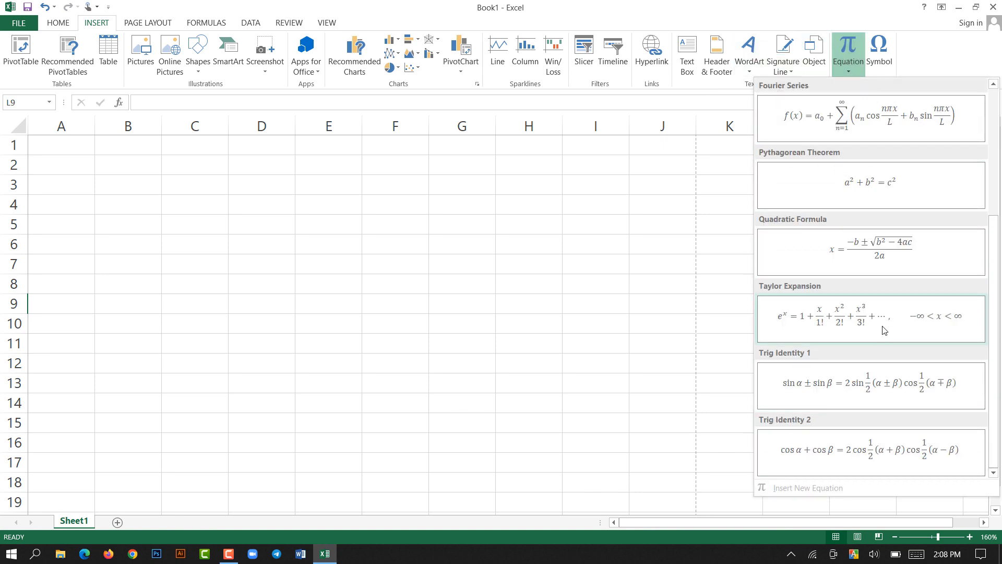
{"action": "scroll", "coordinate": [863, 375], "scroll_direction": "up", "scroll_amount": 5}
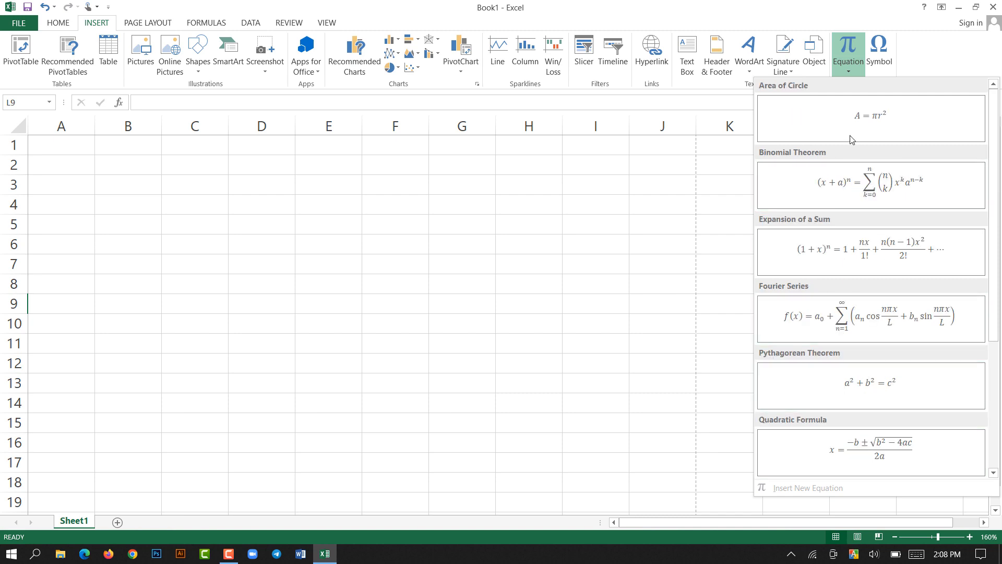
{"action": "left_click", "coordinate": [849, 73]}
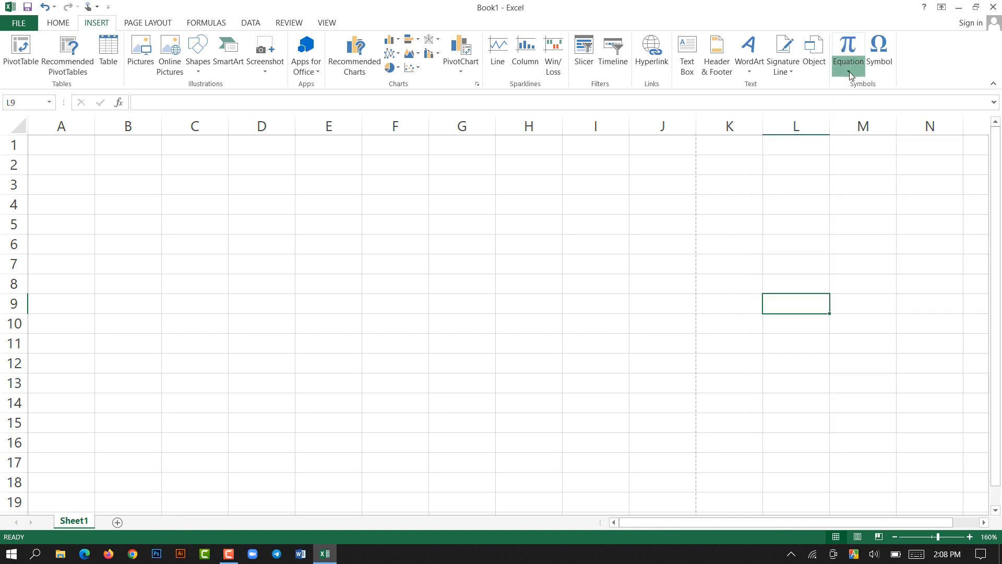
Examine the insertable symbols without inserting one, and return to the sheet with cell G3 selected.
{"action": "left_click", "coordinate": [877, 73]}
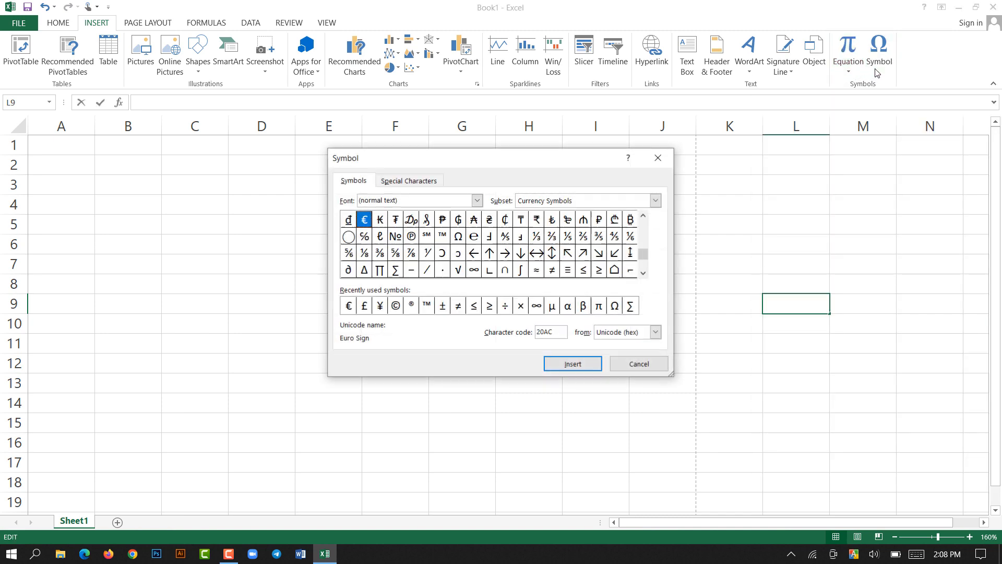
{"action": "left_click", "coordinate": [639, 364]}
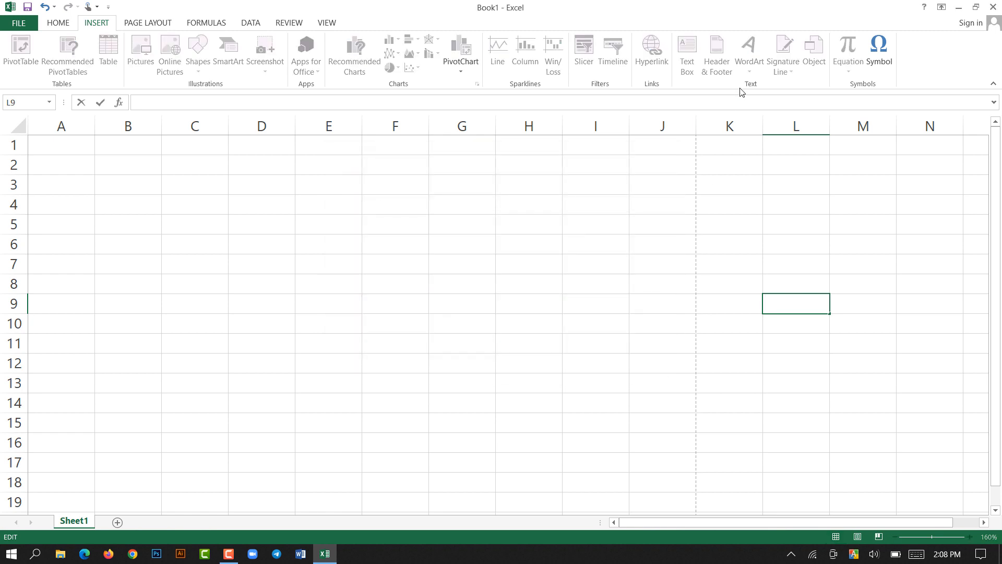
{"action": "left_click", "coordinate": [683, 184]}
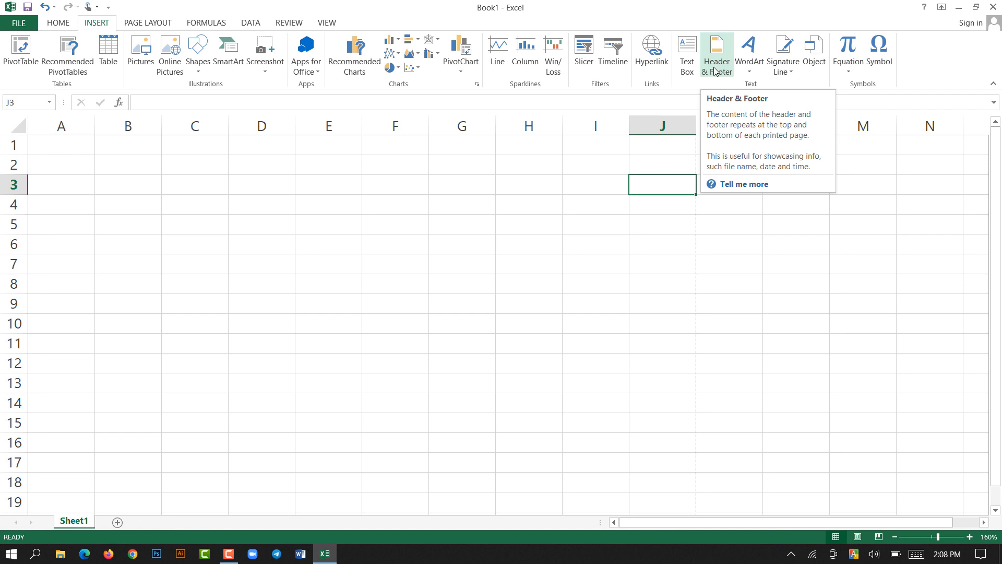
{"action": "left_click", "coordinate": [461, 184]}
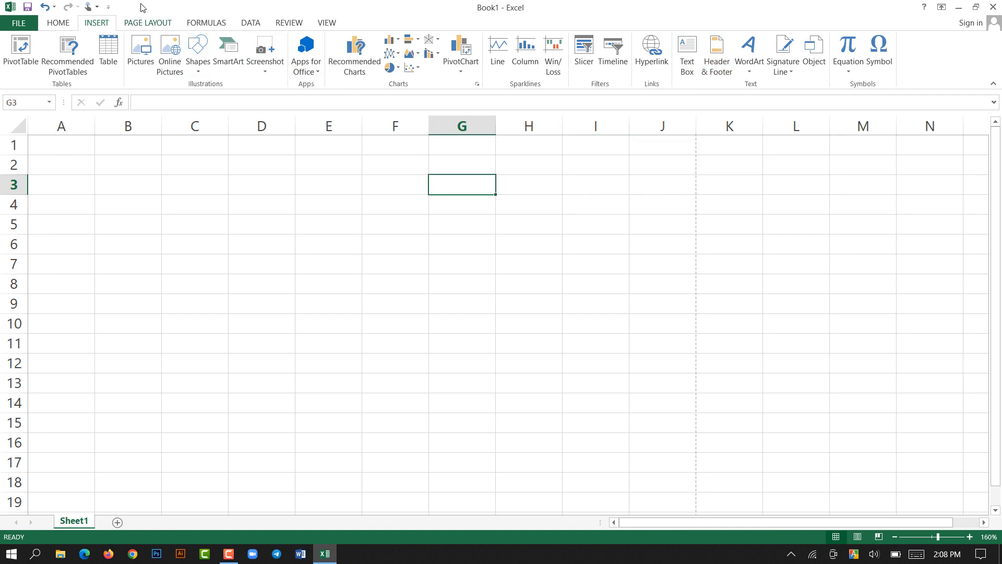
Review the margins in Page Setup and set the paper size to A4.
{"action": "left_click", "coordinate": [146, 23]}
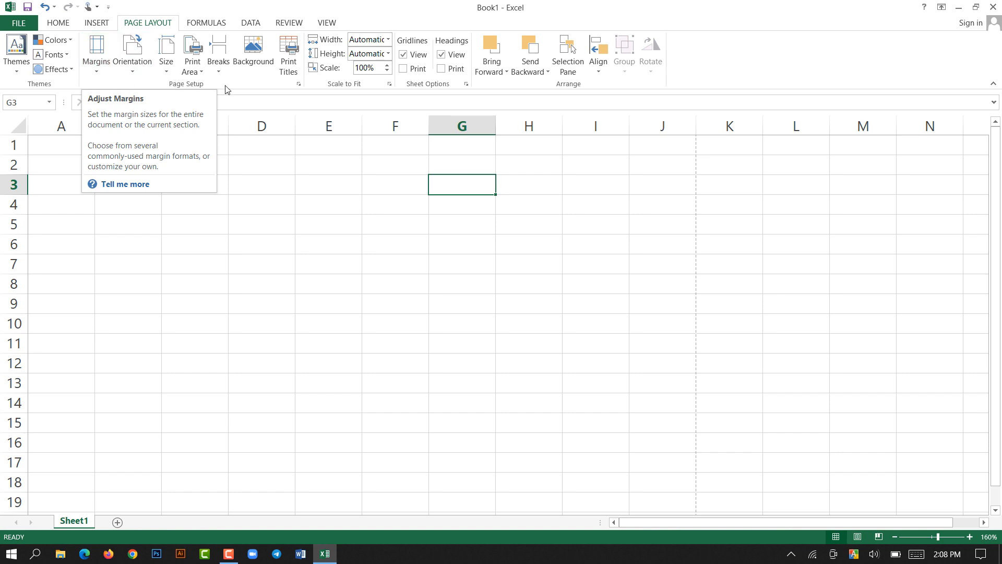
{"action": "left_click", "coordinate": [298, 85]}
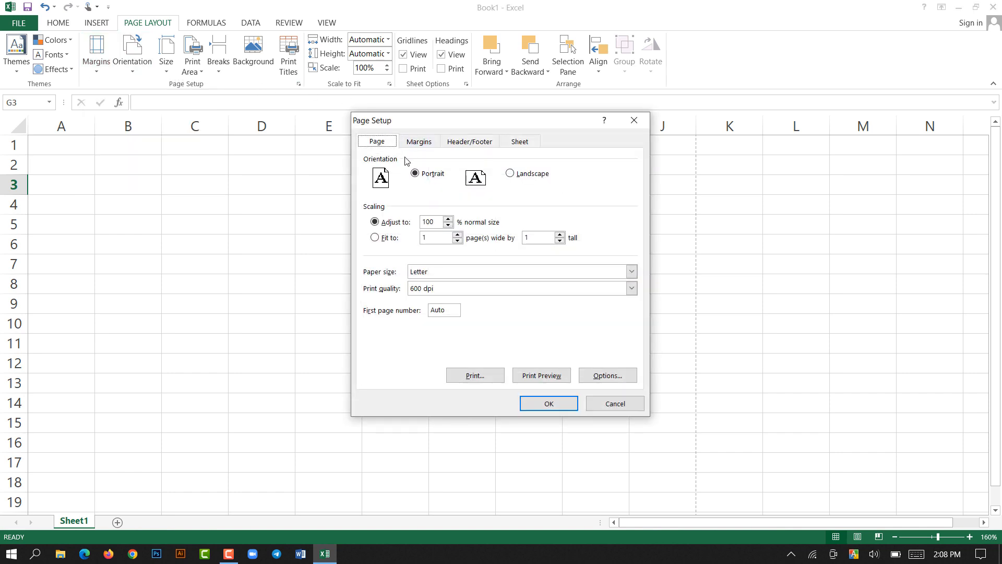
{"action": "left_click", "coordinate": [421, 142]}
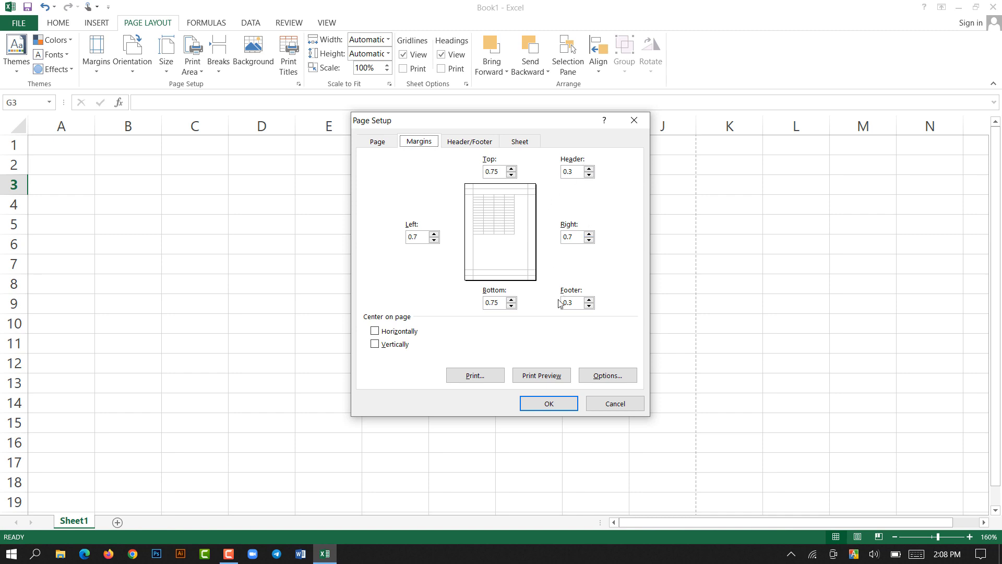
{"action": "left_click", "coordinate": [382, 142]}
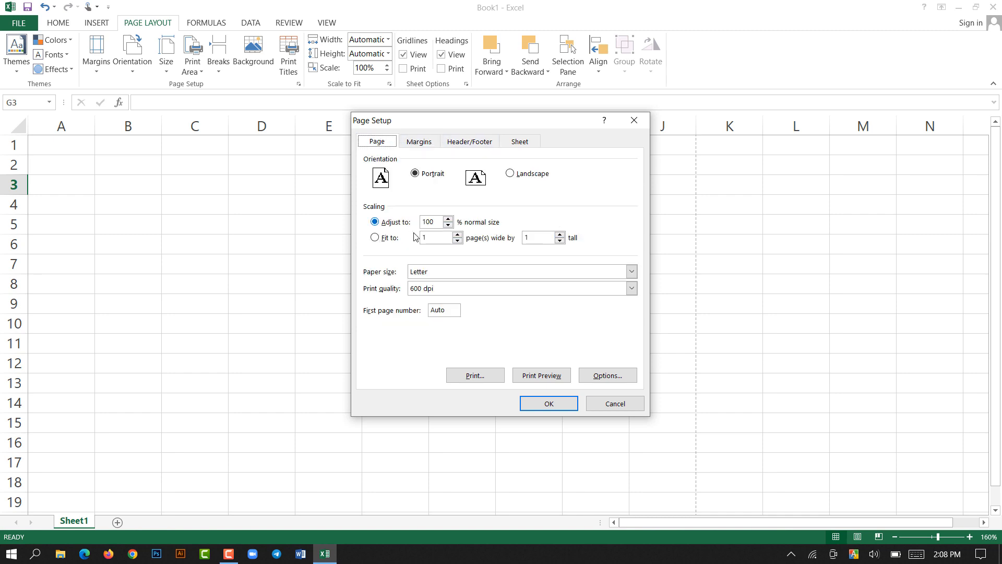
{"action": "left_click", "coordinate": [451, 272]}
{"action": "left_click", "coordinate": [436, 328]}
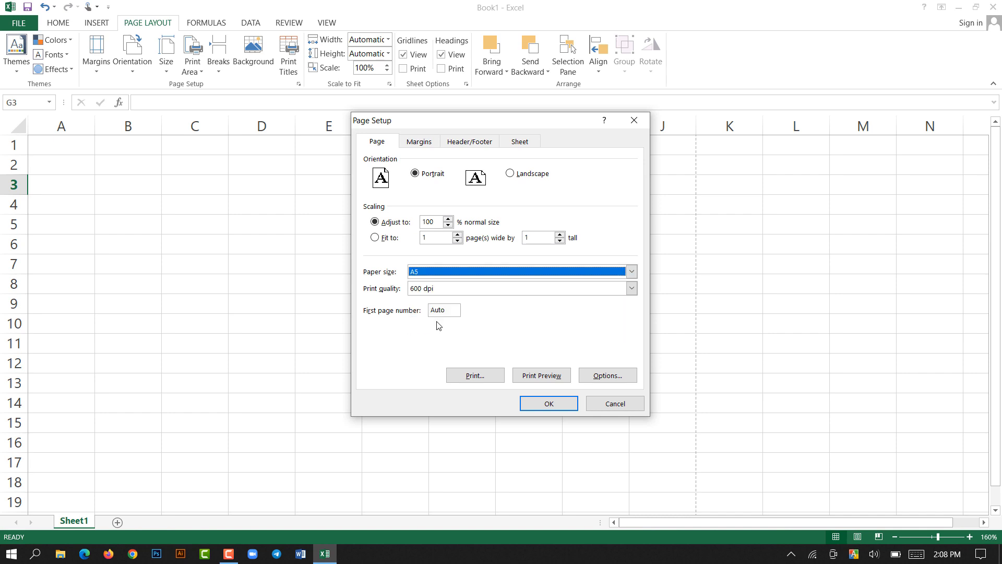
{"action": "left_click", "coordinate": [446, 272]}
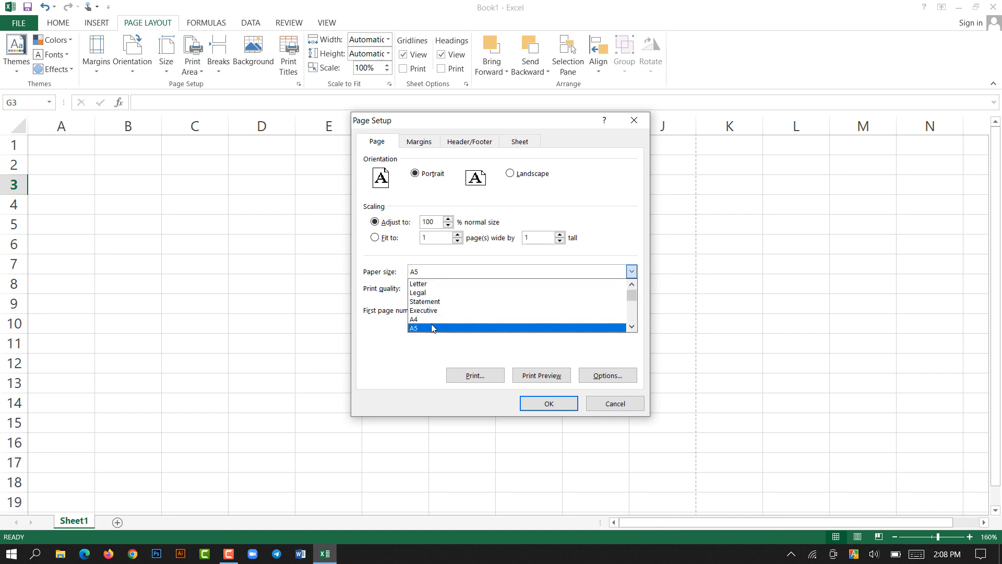
{"action": "left_click", "coordinate": [433, 319]}
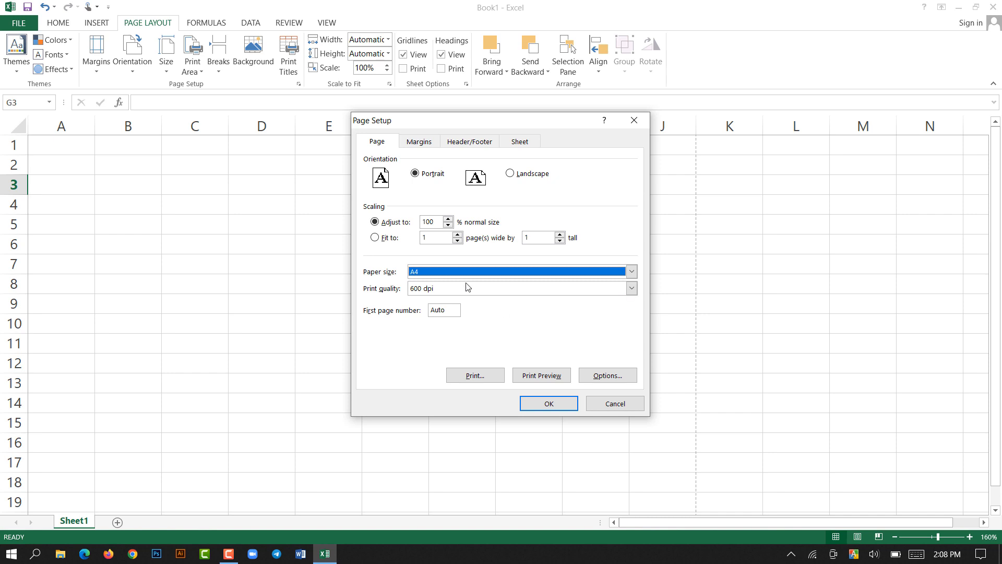
{"action": "left_click", "coordinate": [548, 406]}
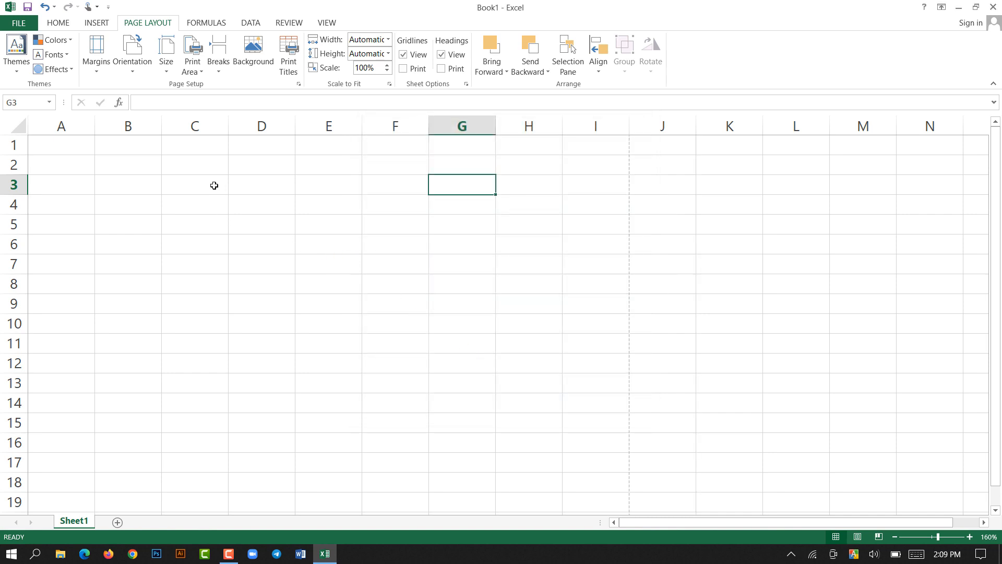
Examine the function library, including the Financial and Text function lists.
{"action": "left_click", "coordinate": [204, 24]}
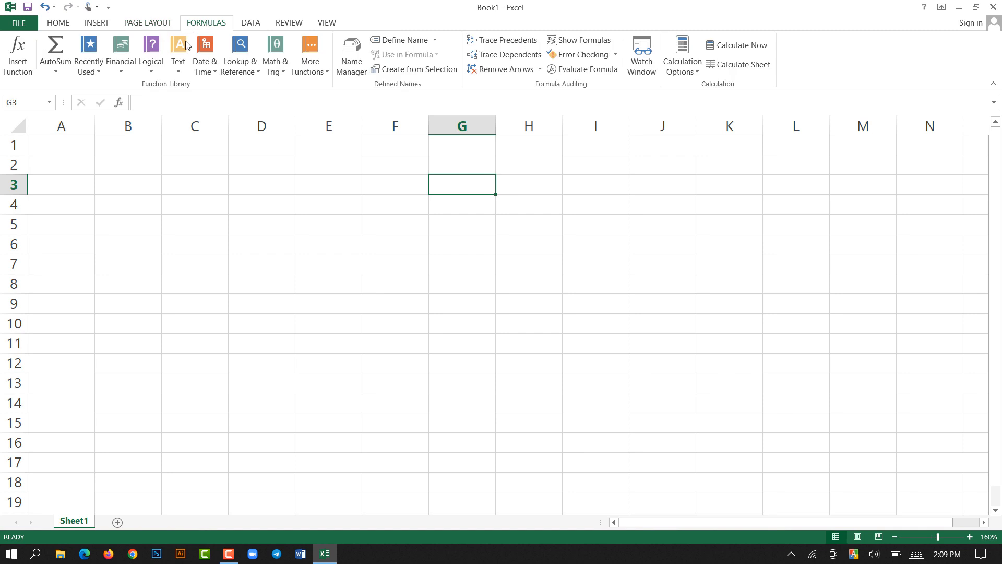
{"action": "left_click", "coordinate": [56, 77]}
{"action": "left_click", "coordinate": [97, 73]}
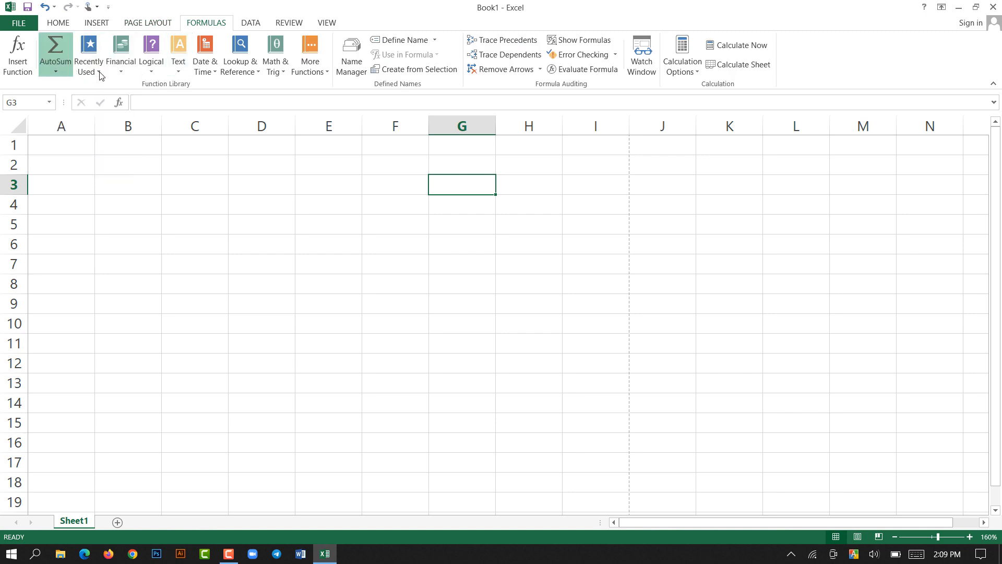
{"action": "left_click", "coordinate": [123, 73]}
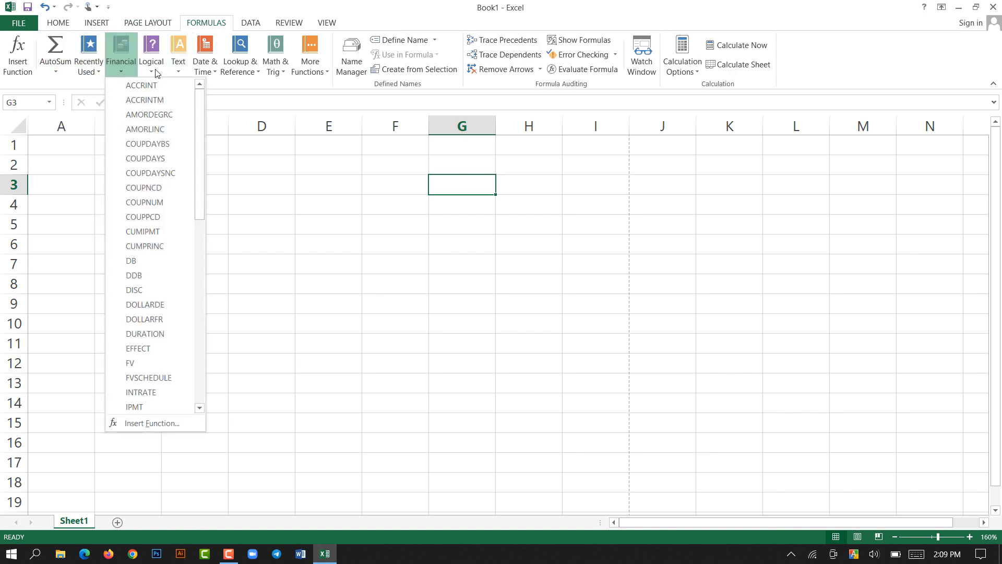
{"action": "left_click", "coordinate": [156, 72]}
{"action": "left_click", "coordinate": [178, 76]}
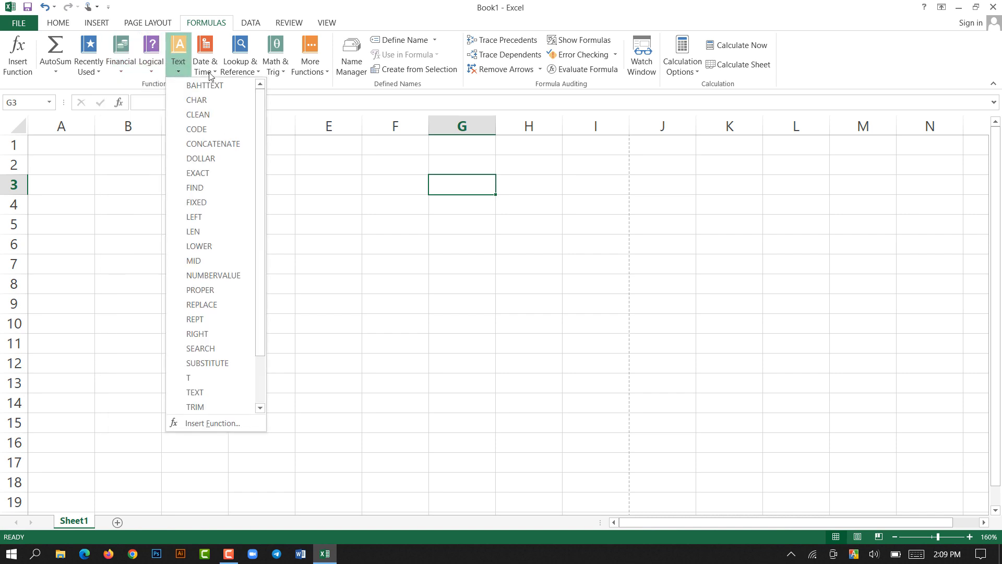
{"action": "left_click", "coordinate": [322, 236]}
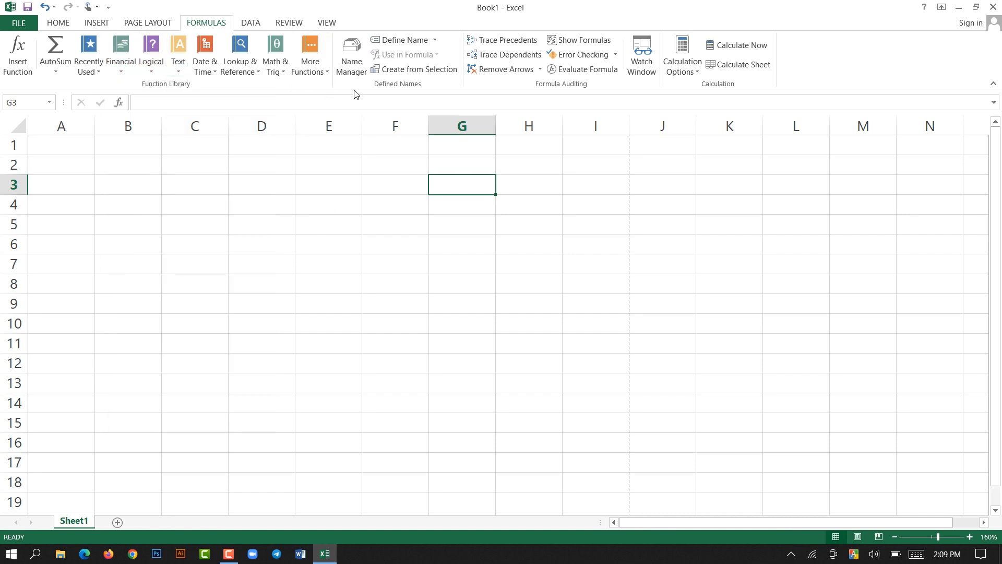
Look over the Data, Review and View command sets, and bring back the Home commands.
{"action": "left_click", "coordinate": [253, 26]}
{"action": "left_click", "coordinate": [290, 23]}
{"action": "left_click", "coordinate": [325, 23]}
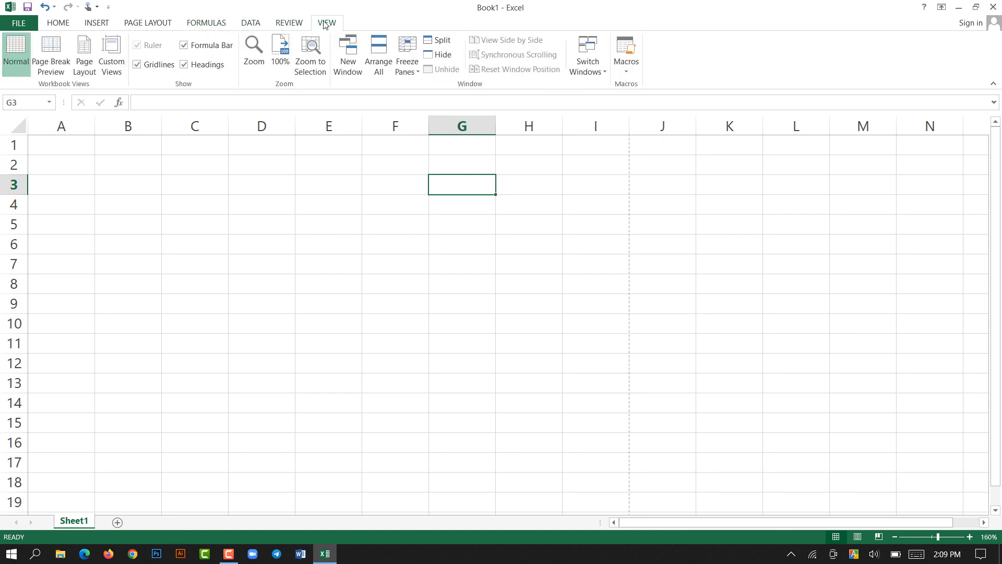
{"action": "left_click", "coordinate": [55, 24]}
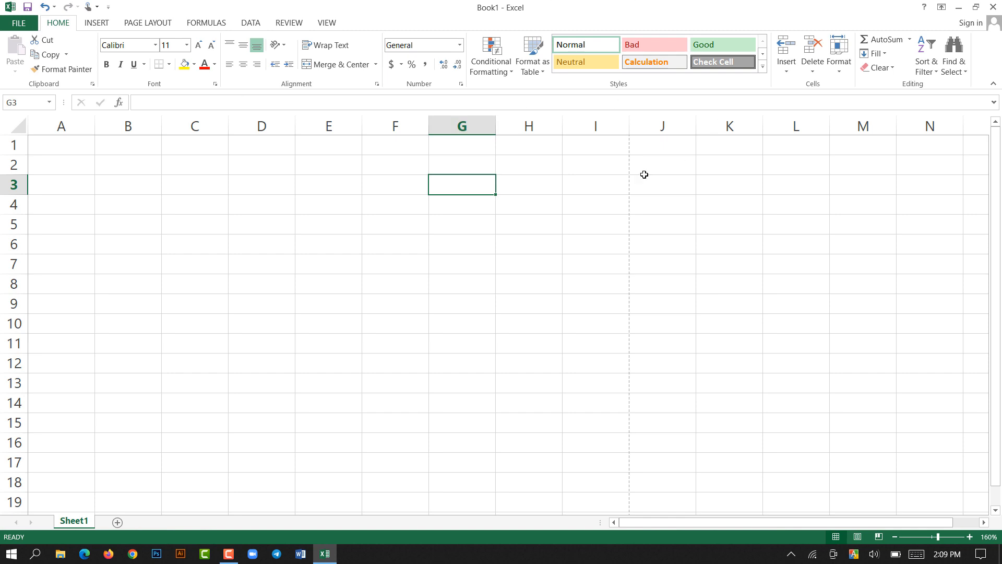
Select cell D6 and switch between cells B4 and C4 to compare their column and row addresses.
{"action": "left_click", "coordinate": [255, 236]}
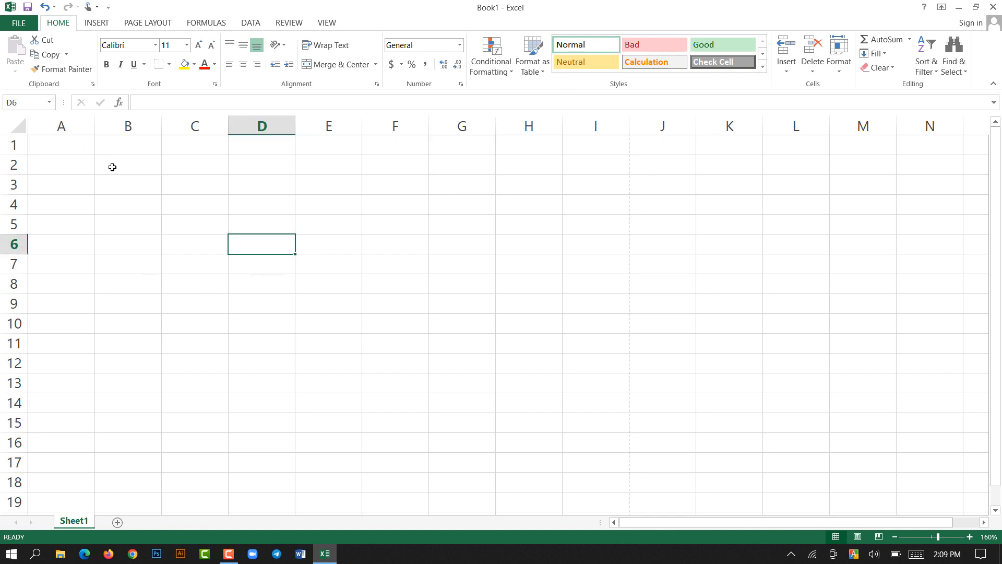
{"action": "left_click", "coordinate": [122, 209]}
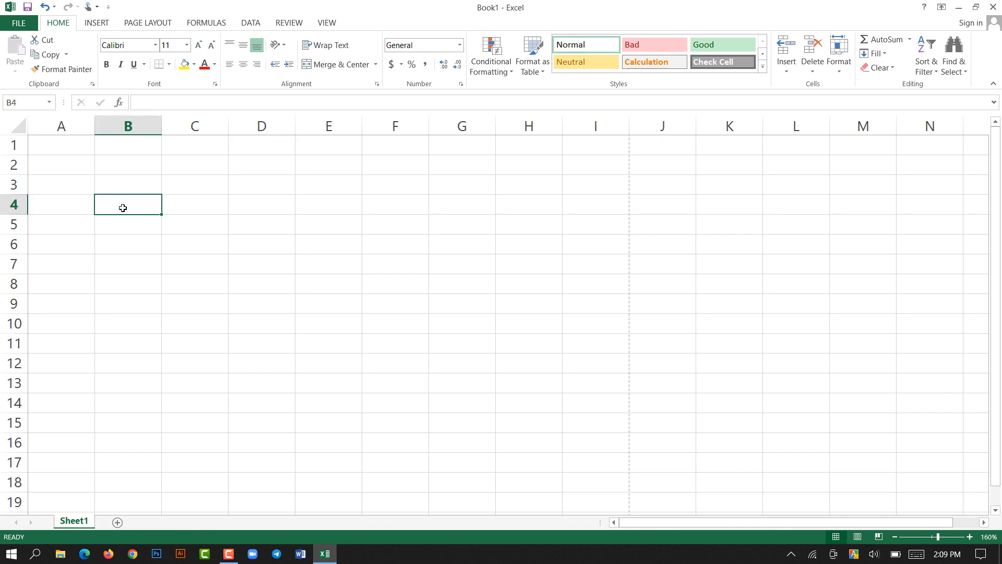
{"action": "mouse_move", "coordinate": [198, 209]}
{"action": "left_mouse_down"}
{"action": "mouse_move", "coordinate": [240, 217]}
{"action": "mouse_move", "coordinate": [326, 261]}
{"action": "mouse_move", "coordinate": [197, 204]}
{"action": "left_mouse_up"}
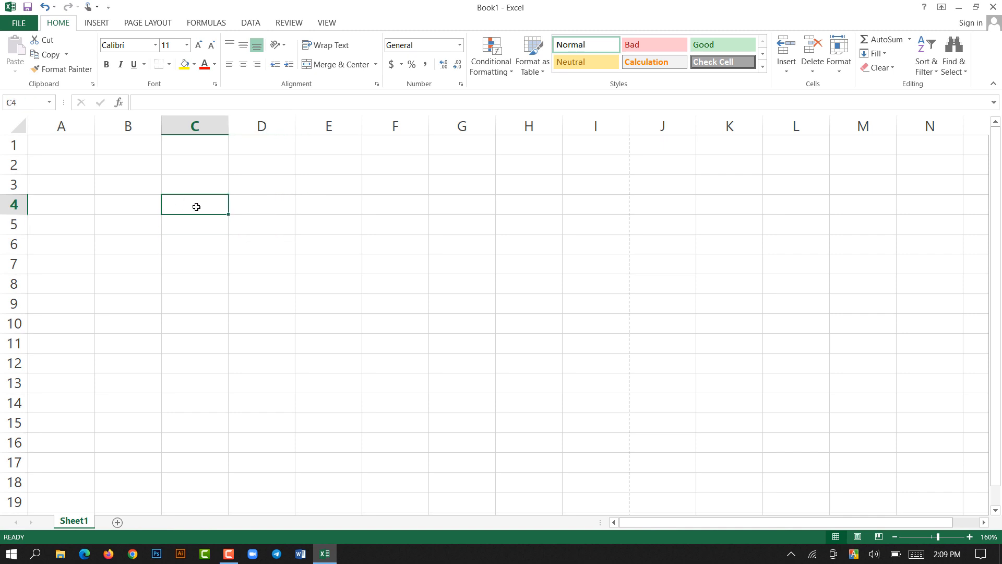
{"action": "left_click", "coordinate": [147, 204]}
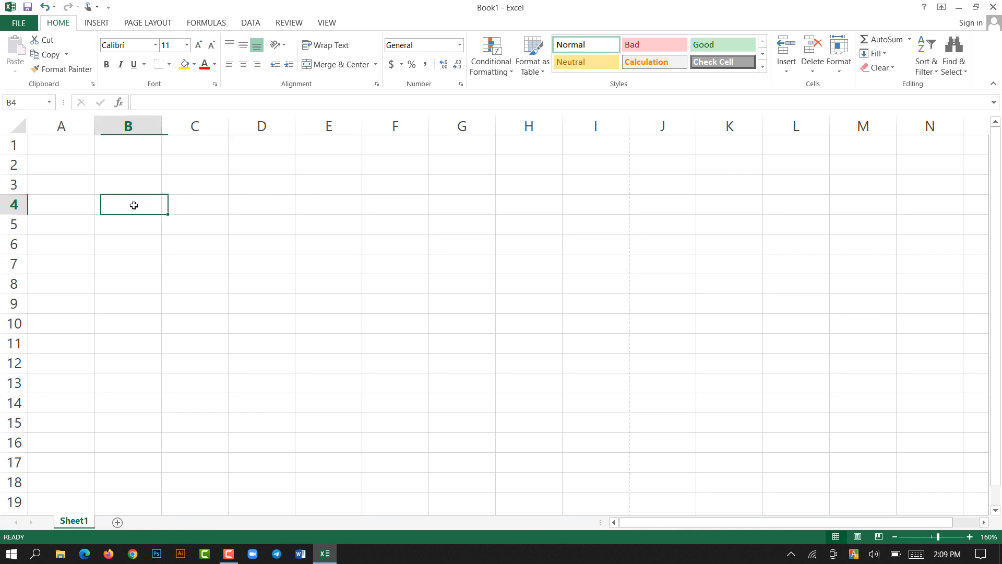
{"action": "left_click", "coordinate": [184, 208]}
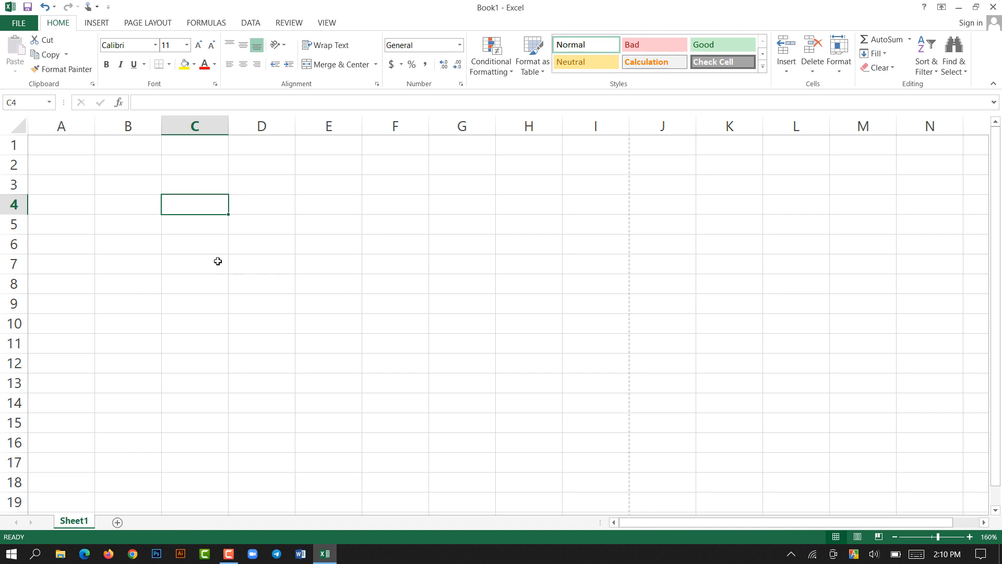
Select cells C6, A5 and G49 in turn to check each address in the Name Box.
{"action": "left_click", "coordinate": [198, 249]}
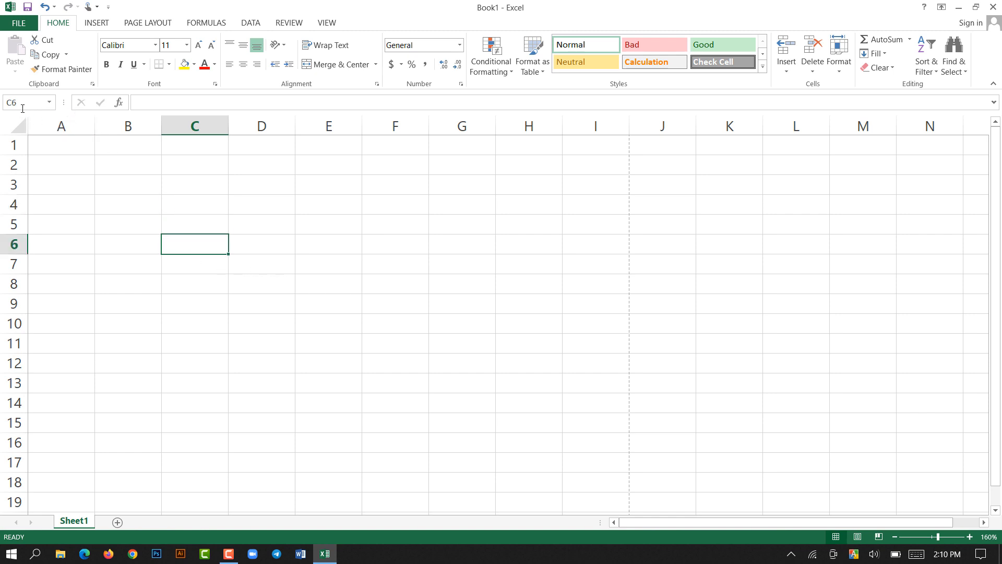
{"action": "left_click", "coordinate": [79, 217]}
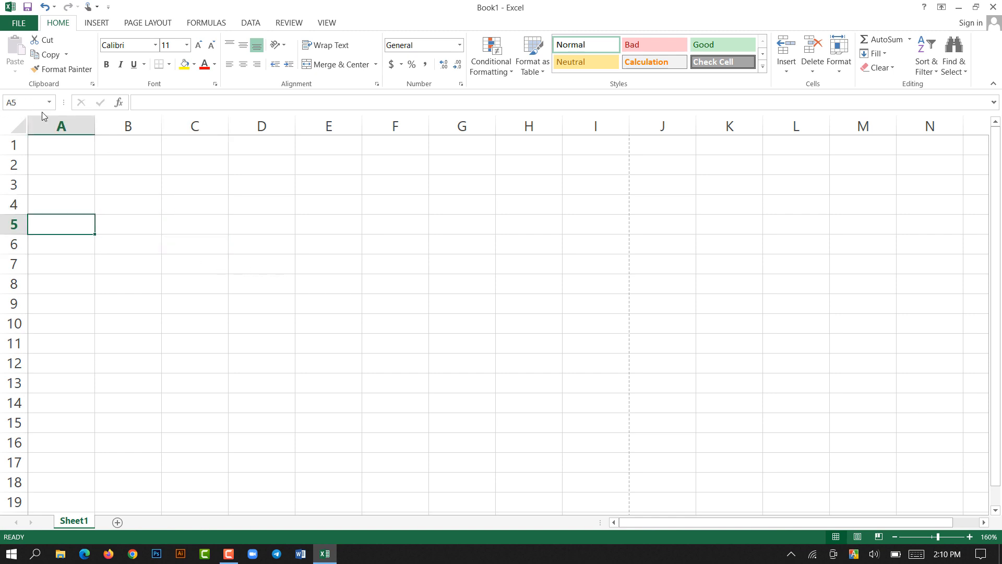
{"action": "scroll", "coordinate": [553, 333], "scroll_direction": "down", "scroll_amount": 12}
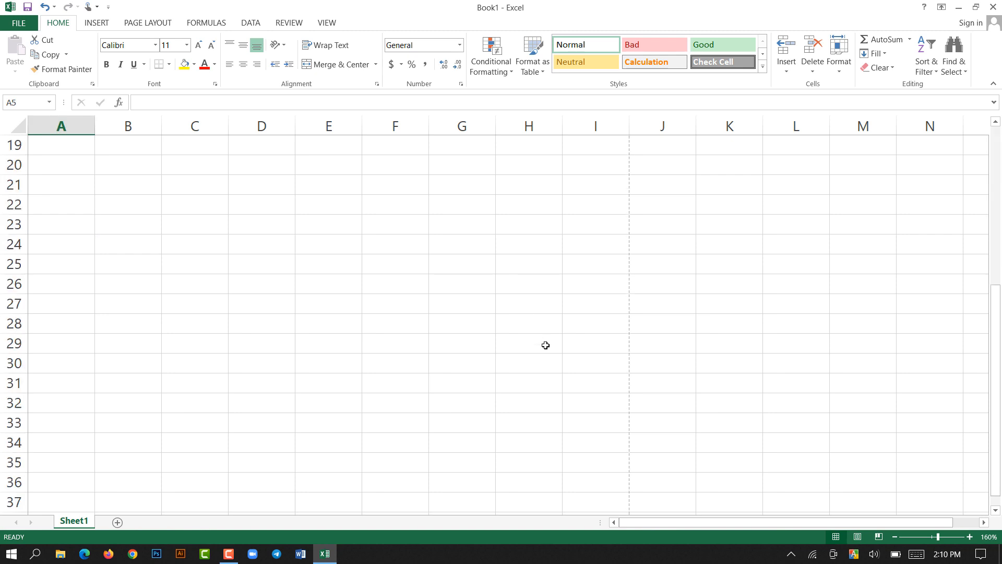
{"action": "left_click", "coordinate": [465, 378]}
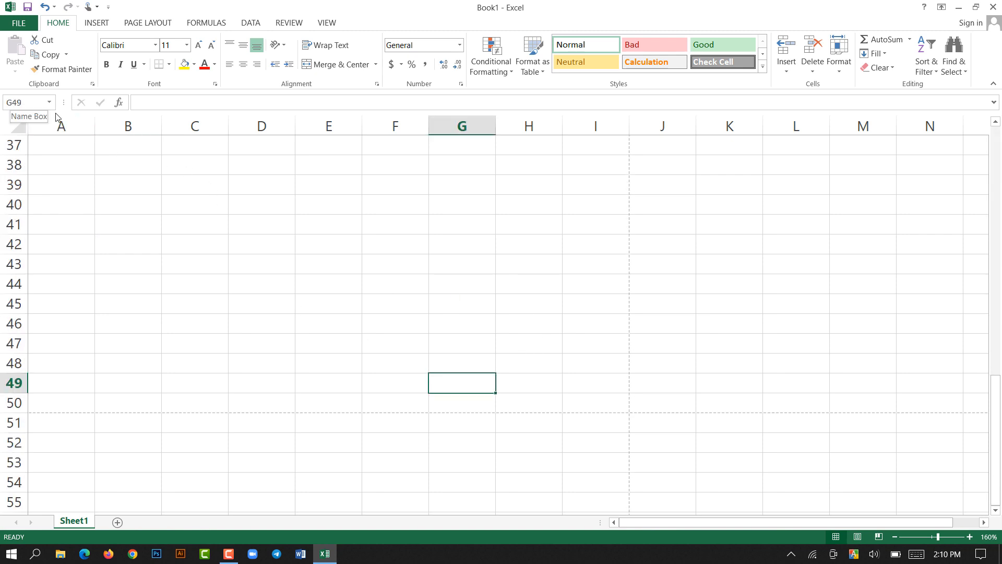
Examine how the columns extend past Z to AA and how the rows continue down, selecting cells B2 and F9.
{"action": "scroll", "coordinate": [207, 309], "scroll_direction": "up", "scroll_amount": 12}
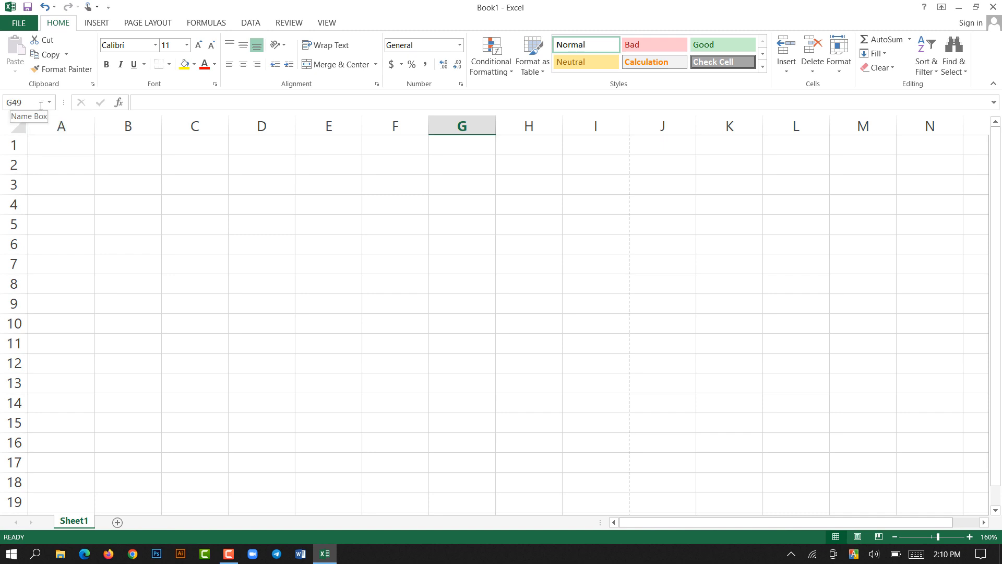
{"action": "left_click", "coordinate": [117, 169]}
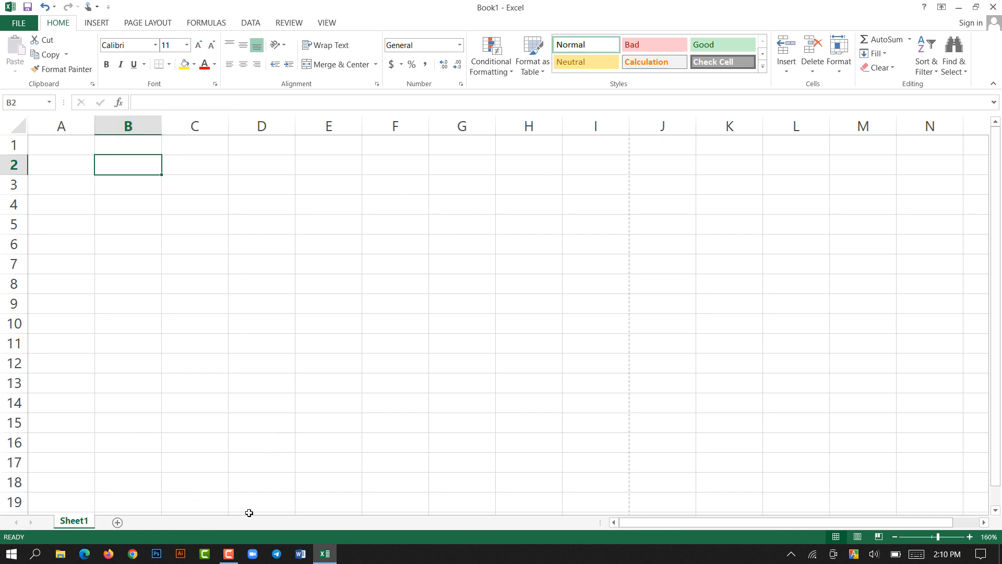
{"action": "left_click", "coordinate": [984, 522]}
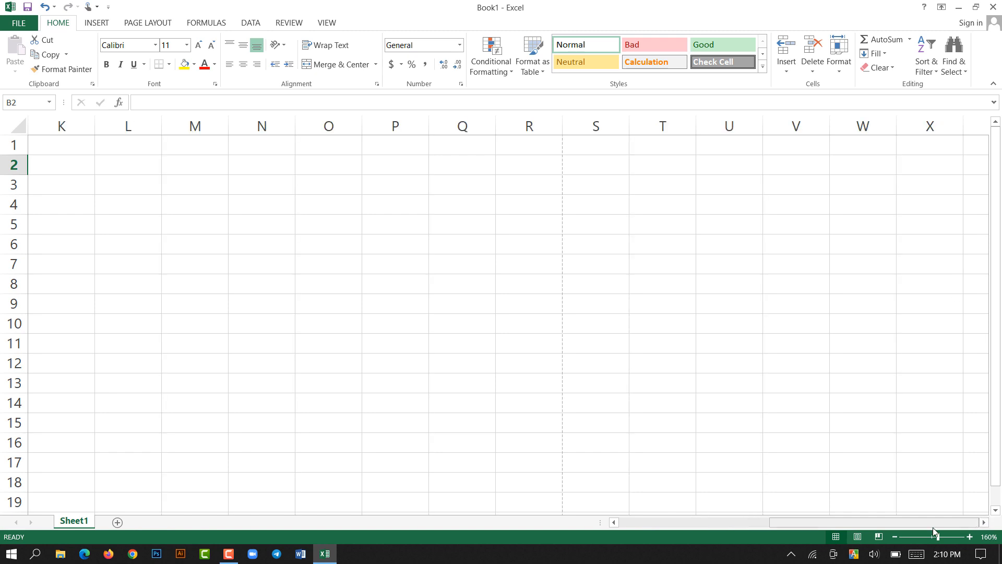
{"action": "left_click", "coordinate": [984, 522]}
{"action": "left_click", "coordinate": [984, 522]}
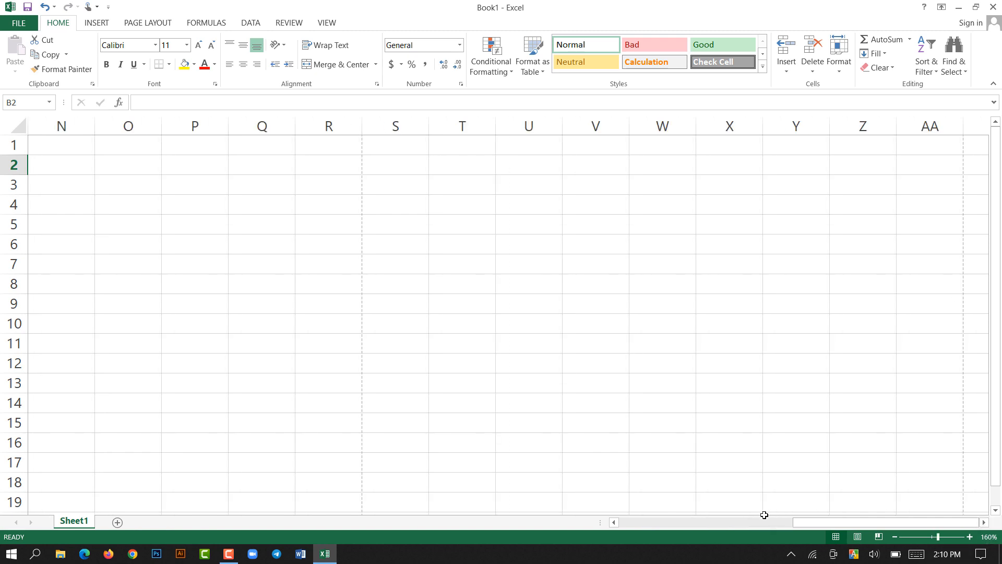
{"action": "left_click", "coordinate": [614, 522]}
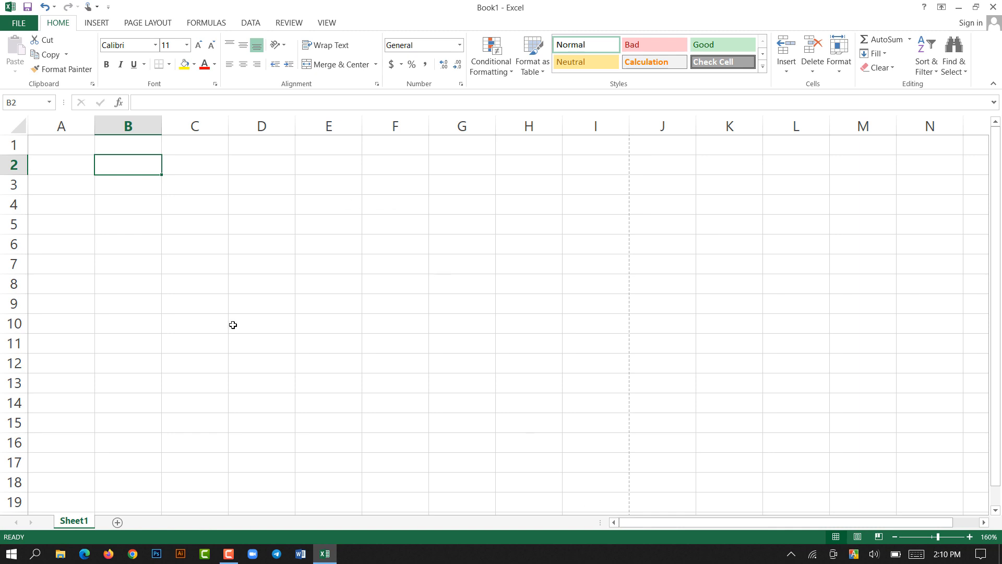
{"action": "scroll", "coordinate": [204, 375], "scroll_direction": "down", "scroll_amount": 11}
{"action": "scroll", "coordinate": [204, 375], "scroll_direction": "up", "scroll_amount": 11}
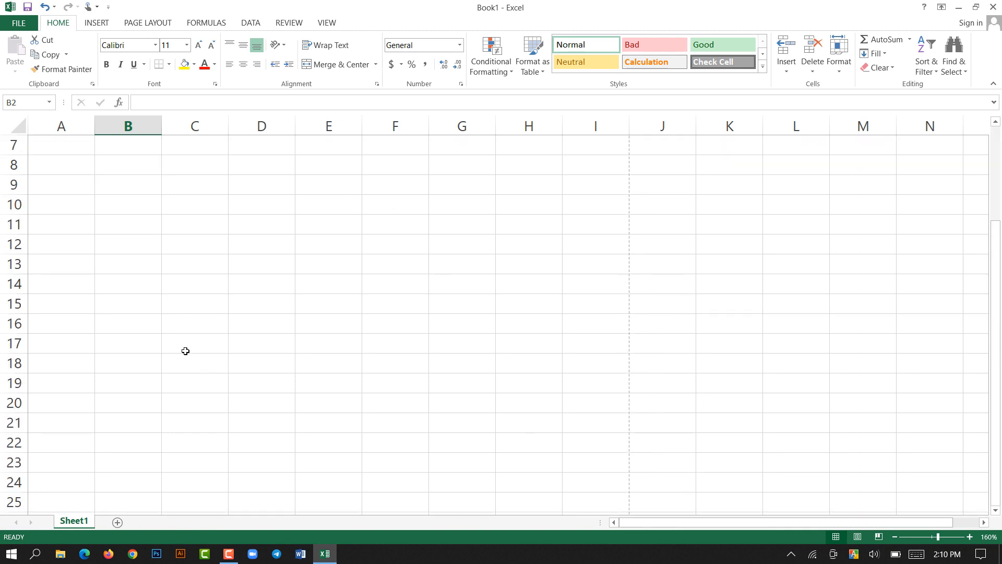
{"action": "left_click", "coordinate": [408, 307]}
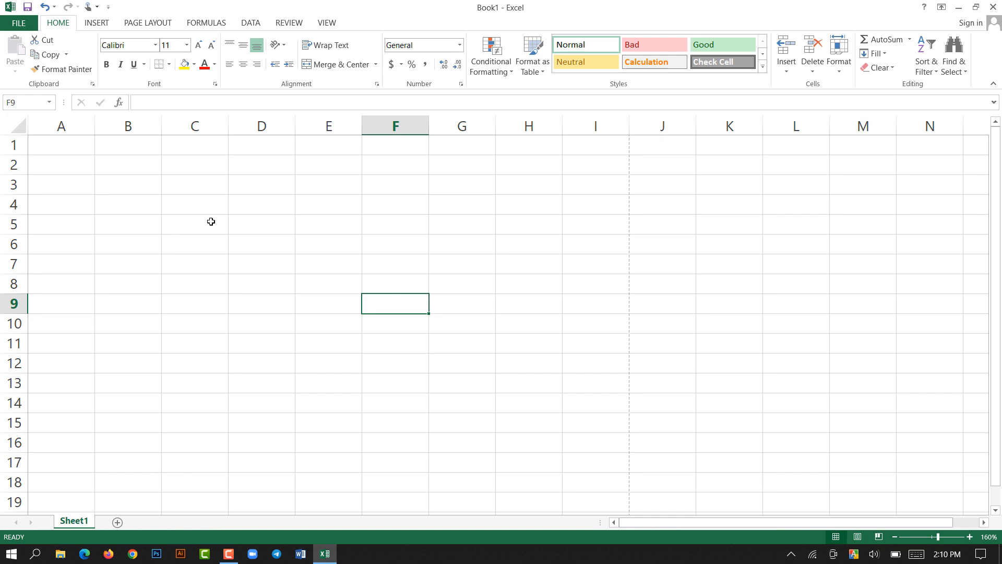
Add a second worksheet, and switch between the two sheets, selecting B10 on Sheet1 and E14 on Sheet2.
{"action": "left_click", "coordinate": [117, 522]}
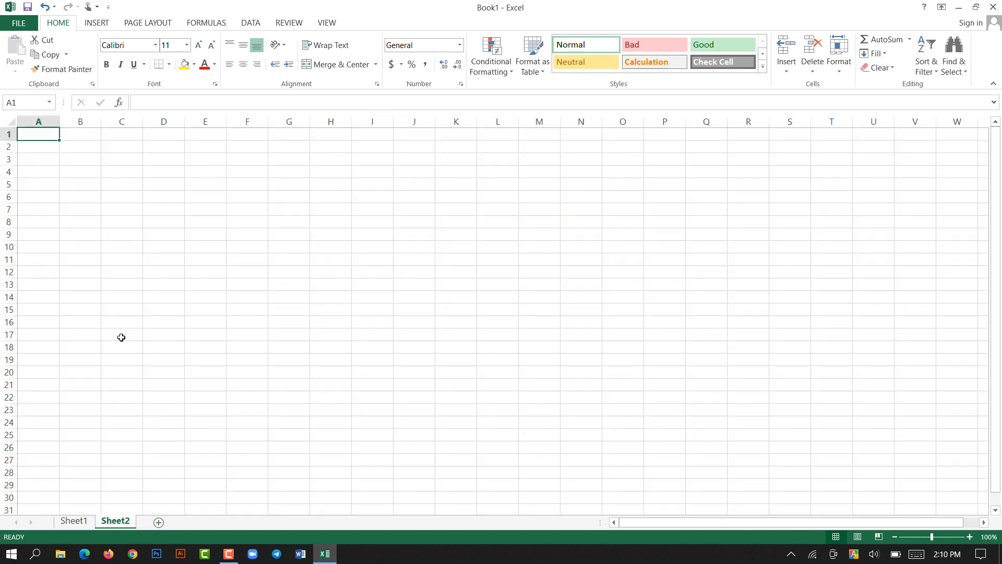
{"action": "left_click", "coordinate": [79, 520]}
{"action": "left_click", "coordinate": [118, 321]}
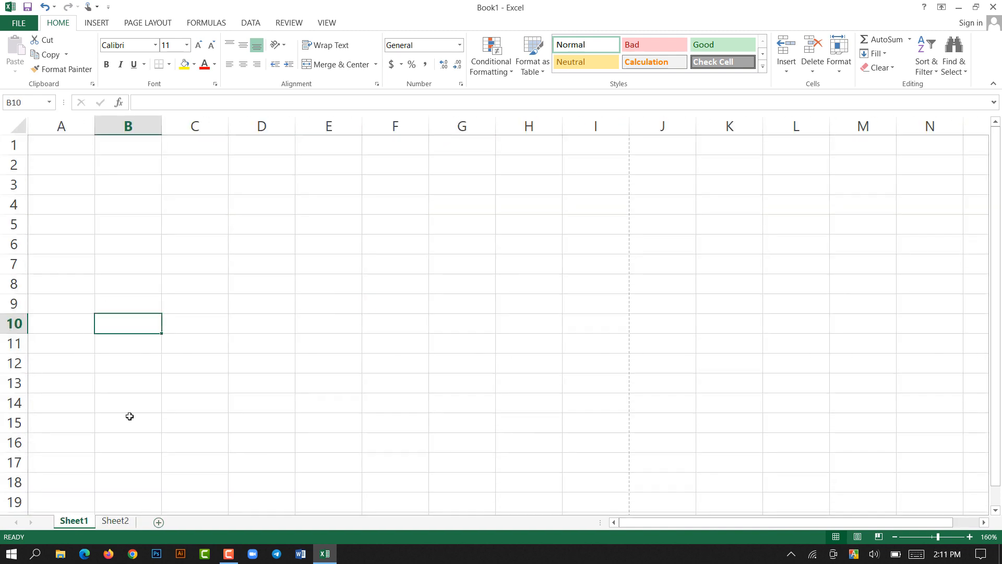
{"action": "left_click", "coordinate": [116, 521]}
{"action": "left_click", "coordinate": [198, 298]}
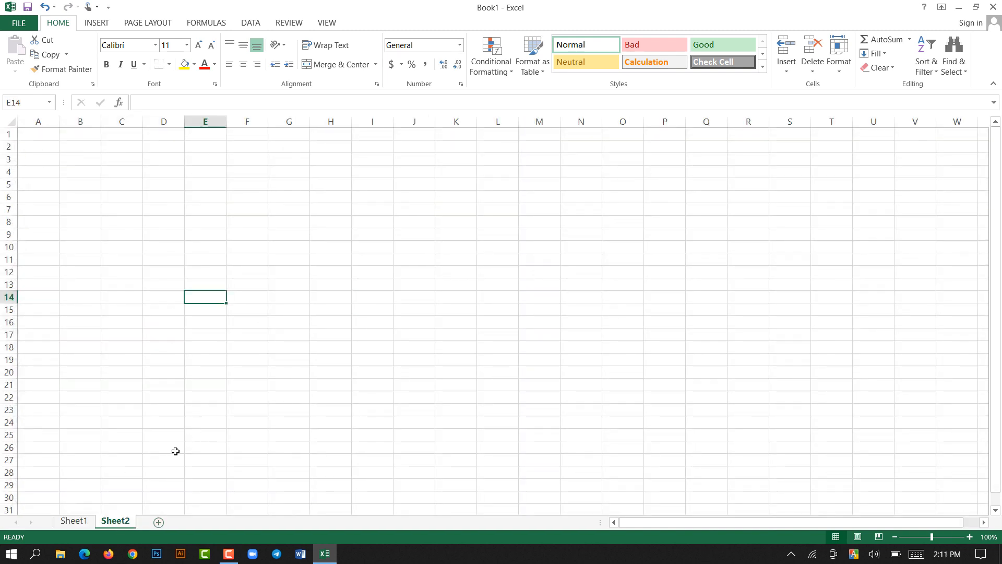
Add a third worksheet, select cell C7 on it, and return through Sheet2 to Sheet1.
{"action": "left_click", "coordinate": [159, 522]}
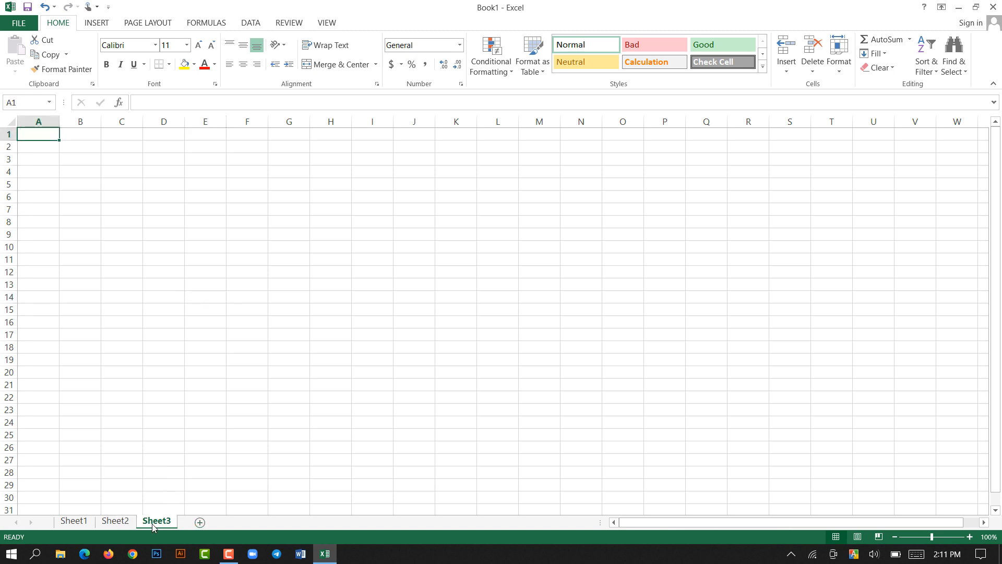
{"action": "left_click", "coordinate": [122, 211]}
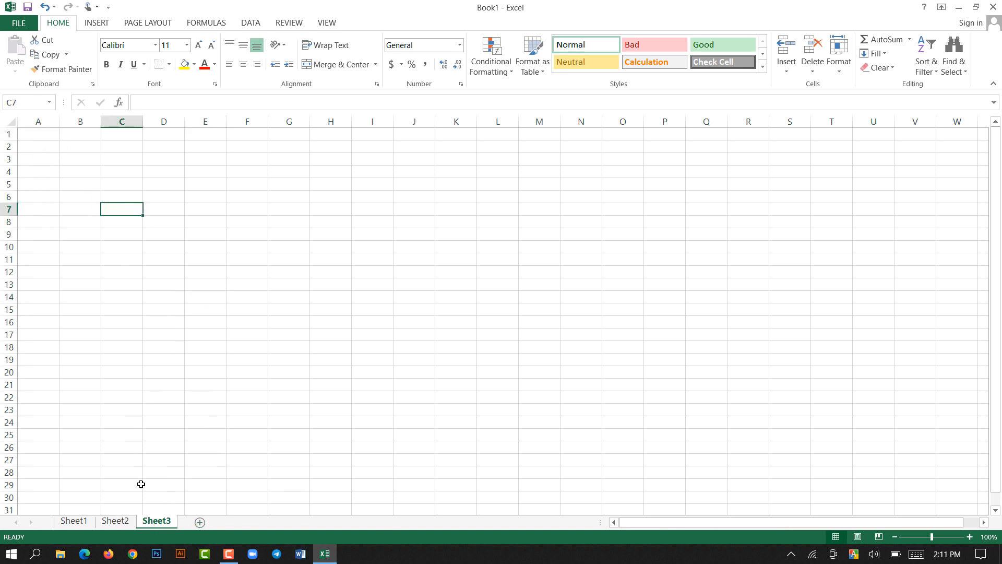
{"action": "left_click", "coordinate": [123, 484]}
{"action": "left_click", "coordinate": [113, 521]}
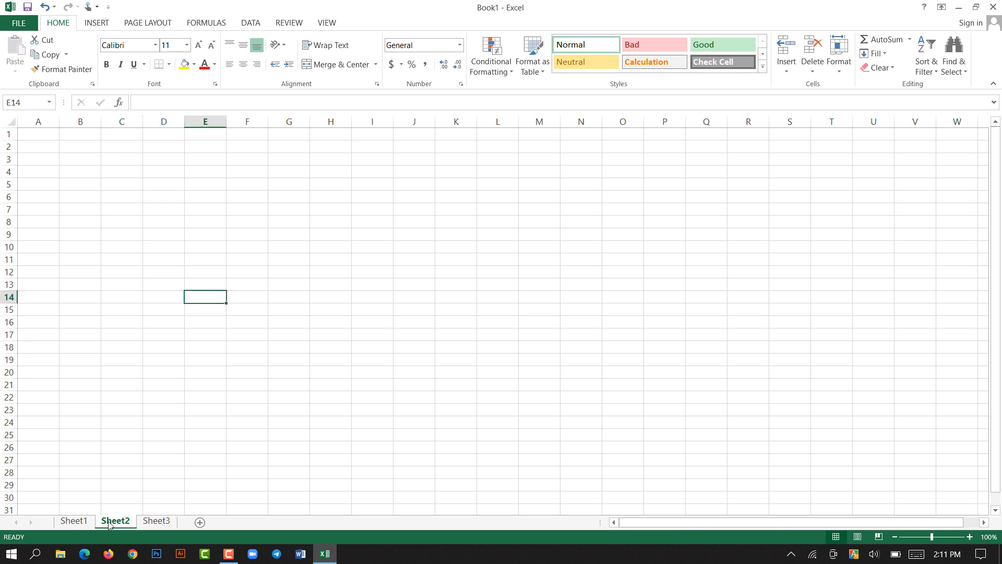
{"action": "left_click", "coordinate": [75, 521]}
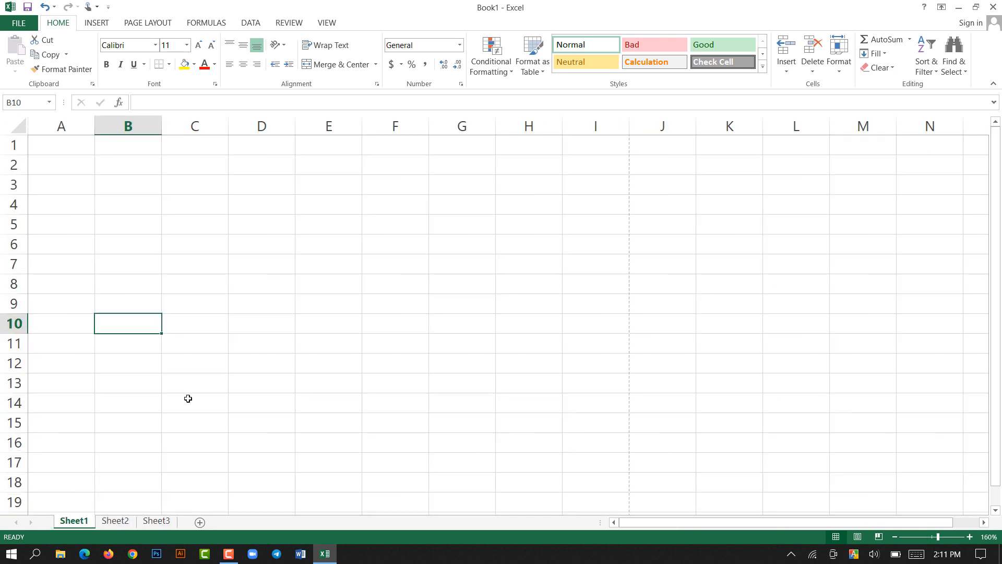
Select cell B3 on Sheet1, try zoom levels of 100% and 201%, and set the zoom to 153%.
{"action": "scroll", "coordinate": [104, 329], "scroll_direction": "down", "scroll_amount": 2}
{"action": "scroll", "coordinate": [132, 418], "scroll_direction": "up", "scroll_amount": 2}
{"action": "left_click", "coordinate": [102, 185]}
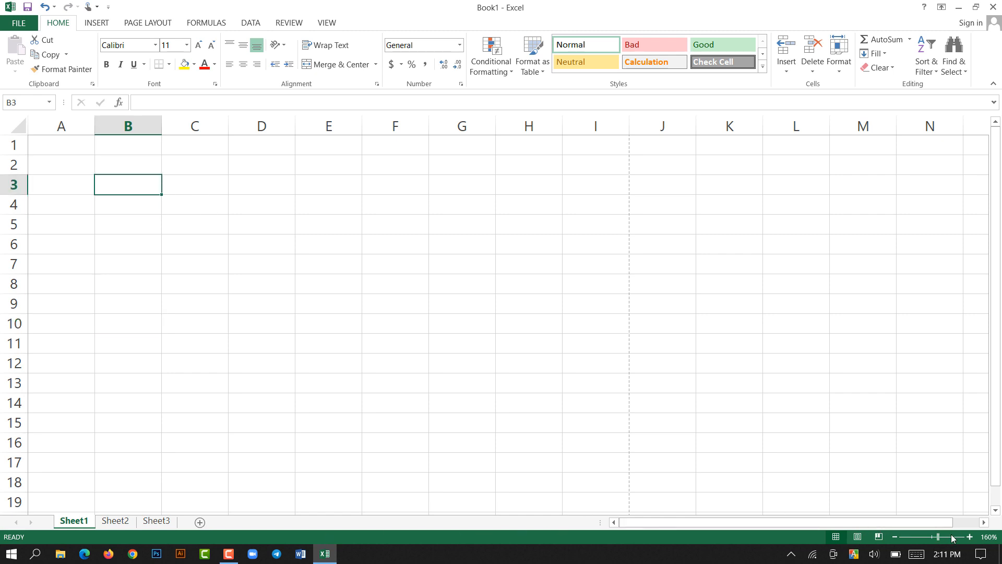
{"action": "left_click", "coordinate": [932, 537]}
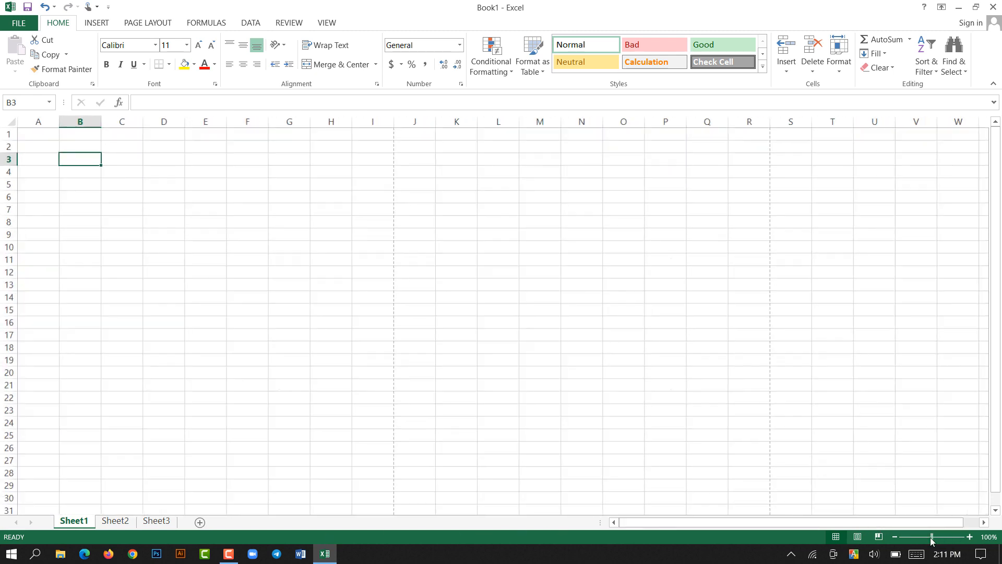
{"action": "left_click_drag", "start_coordinate": [932, 538], "coordinate": [943, 538]}
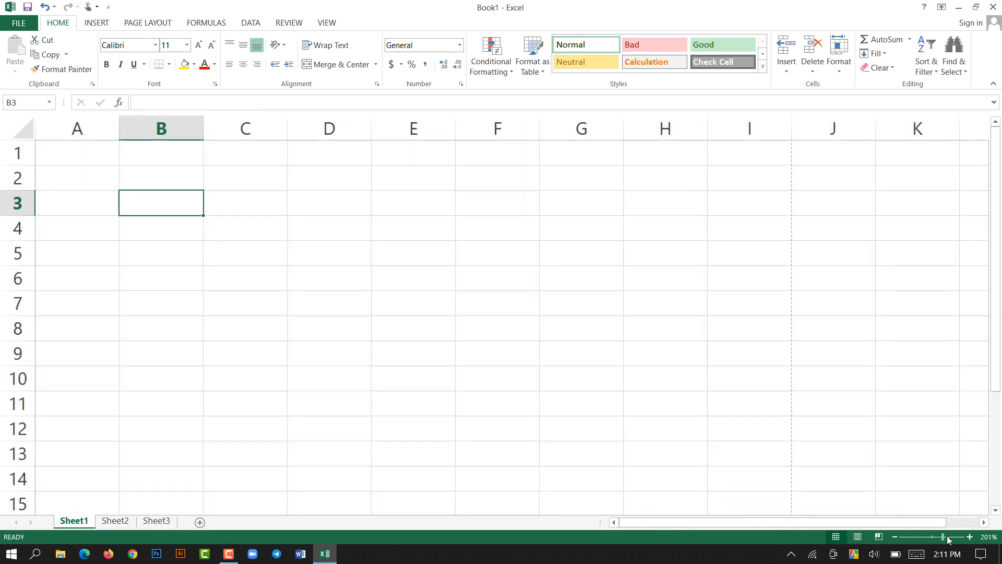
{"action": "left_click", "coordinate": [939, 538]}
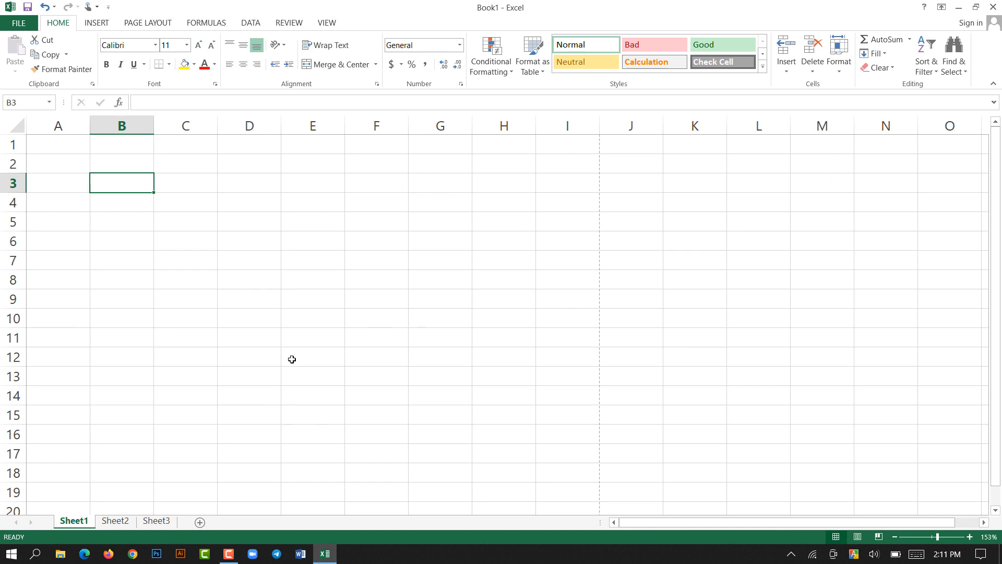
{"action": "left_click", "coordinate": [130, 246]}
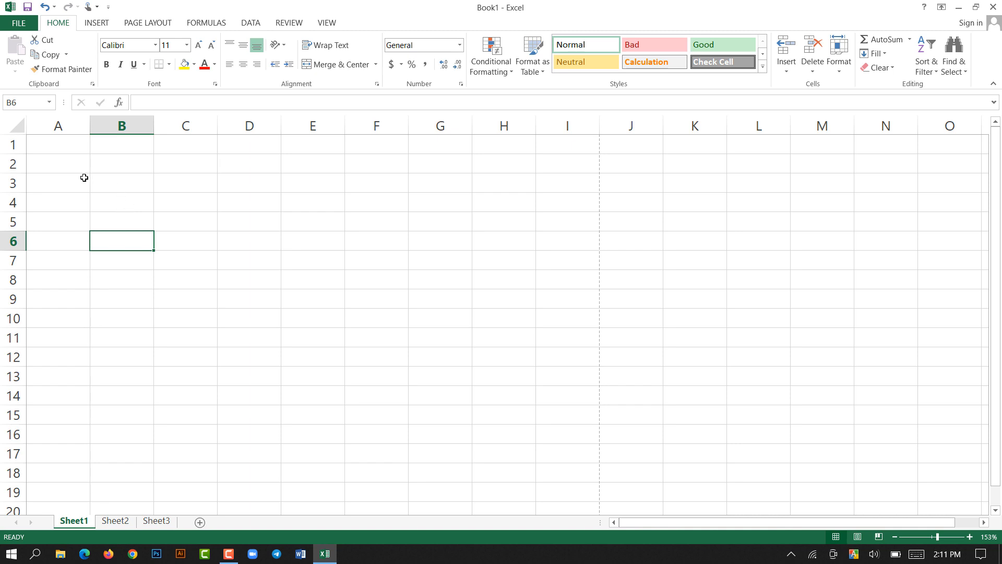
{"action": "left_click", "coordinate": [60, 161]}
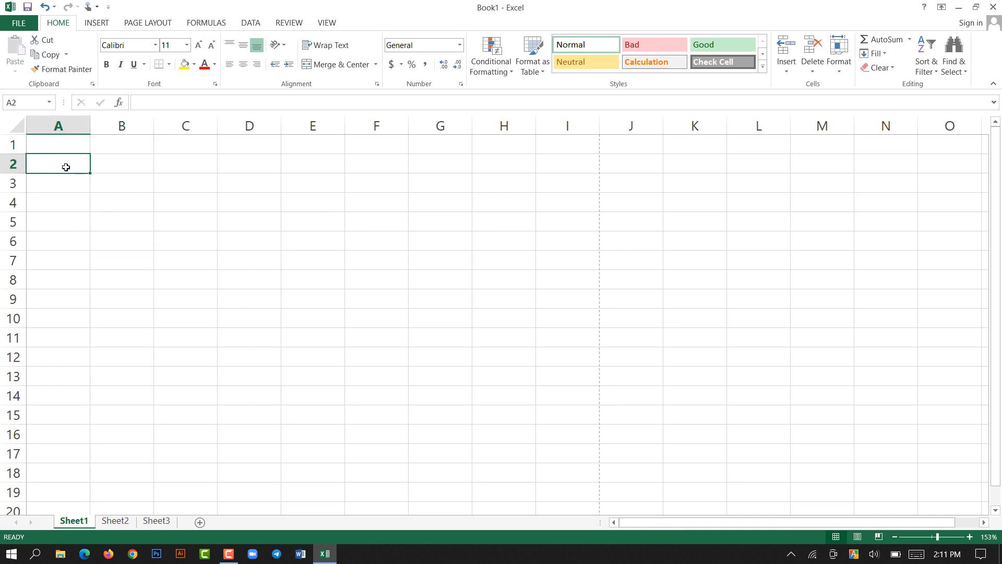
{"action": "type", "text": "fdfdg"}
{"action": "key", "text": "BackSpace"}
{"action": "key", "text": "BackSpace"}
{"action": "key", "text": "BackSpace"}
{"action": "key", "text": "BackSpace"}
{"action": "key", "text": "BackSpace"}
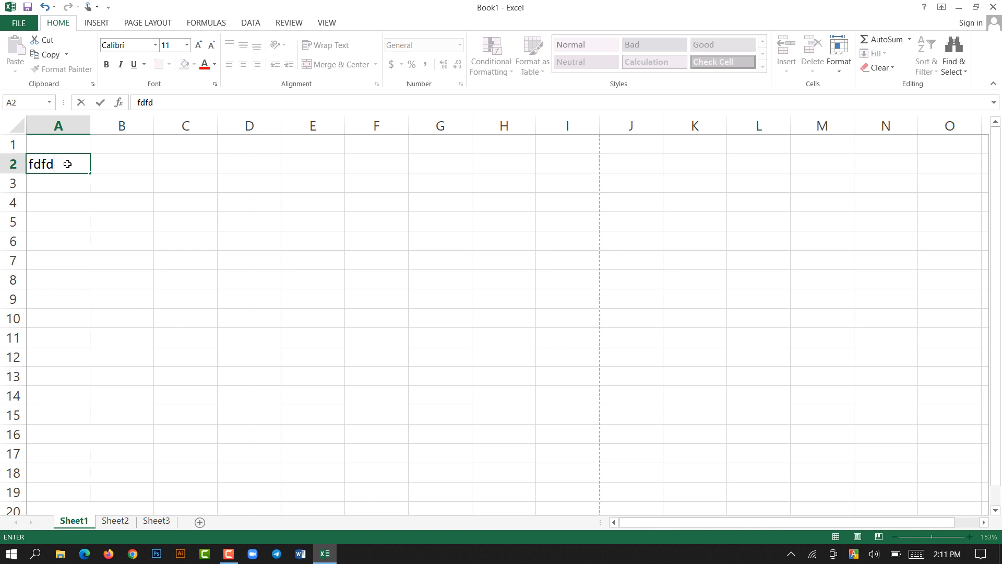
Enter four first names in lowercase, one per cell, in A3 through A6.
{"action": "left_click", "coordinate": [60, 180]}
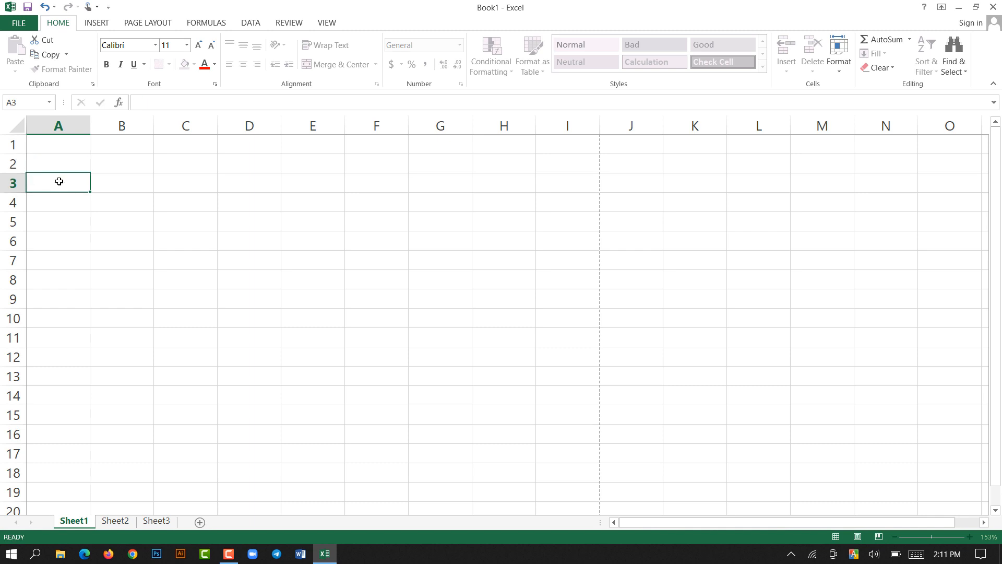
{"action": "type", "text": "abul"}
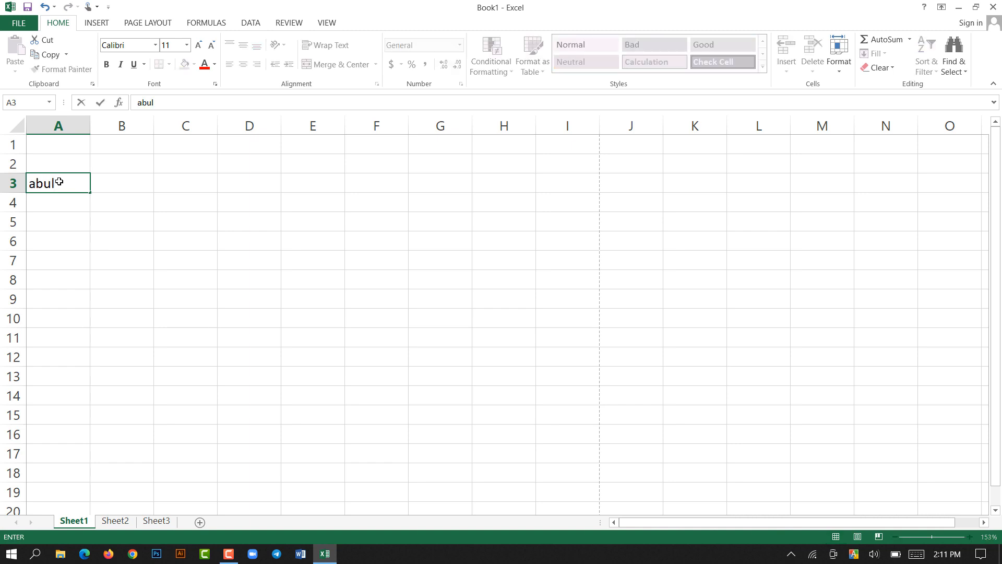
{"action": "key", "text": "Return"}
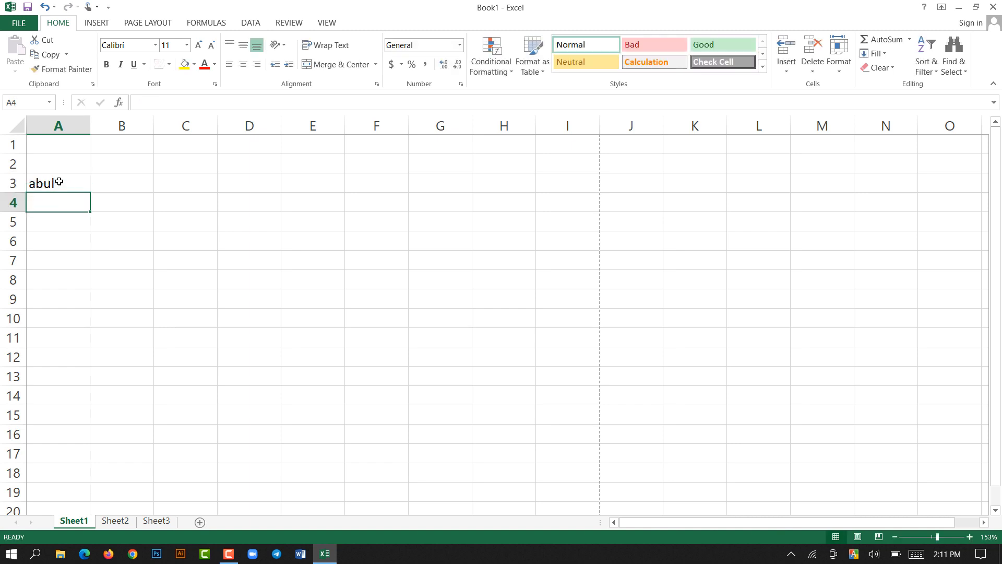
{"action": "type", "text": "kalam"}
{"action": "key", "text": "Return"}
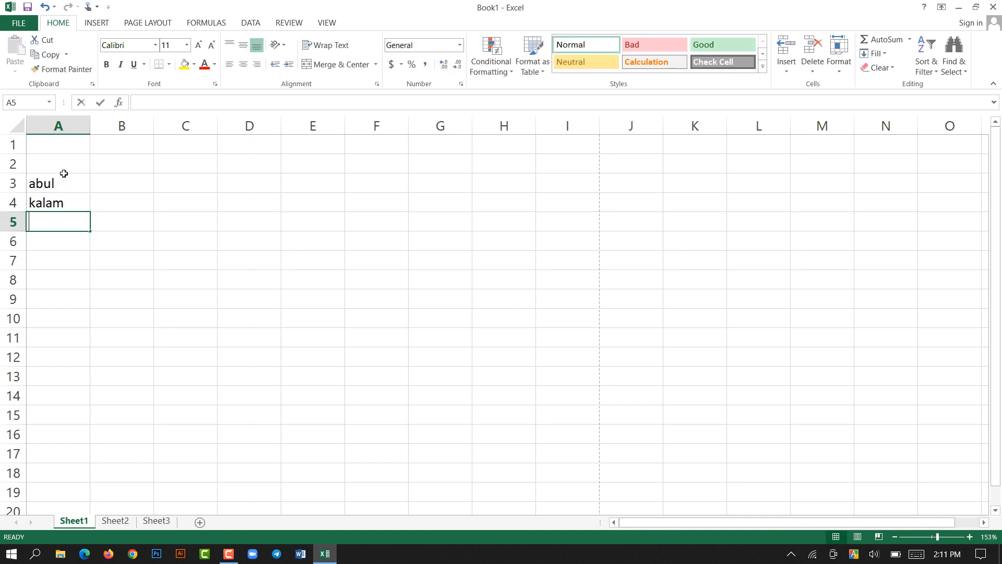
{"action": "type", "text": "hasan"}
{"action": "key", "text": "Return"}
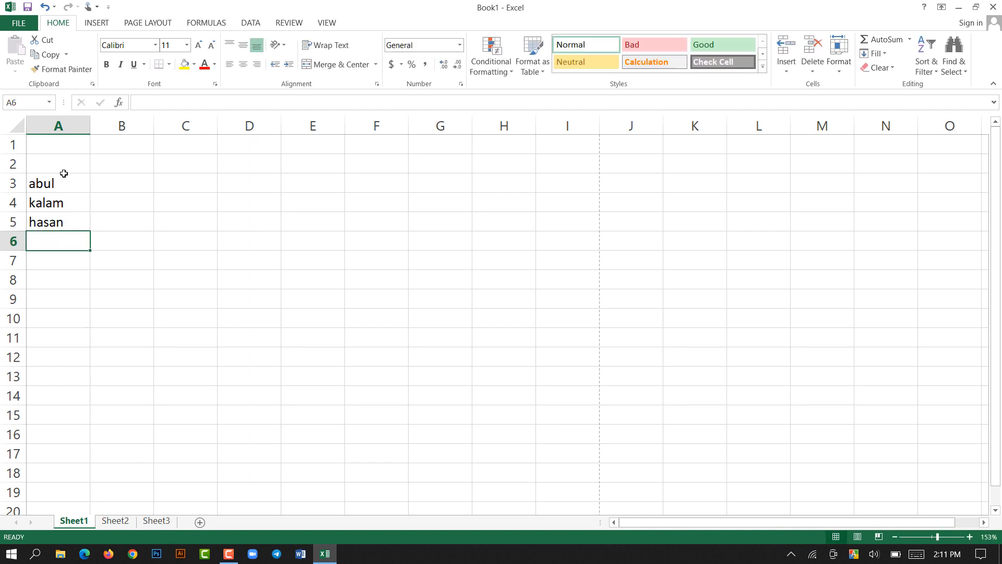
{"action": "type", "text": "johir"}
{"action": "key", "text": "Return"}
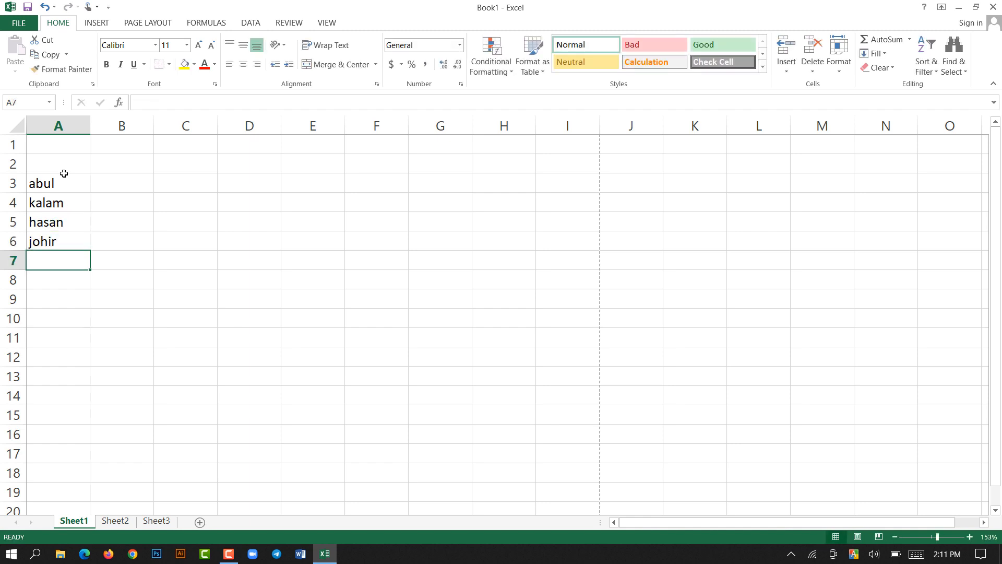
Enter the numbers 98798, 98798, 98988 and 54676 in cells B3 through B6 beside the names.
{"action": "left_click", "coordinate": [128, 181]}
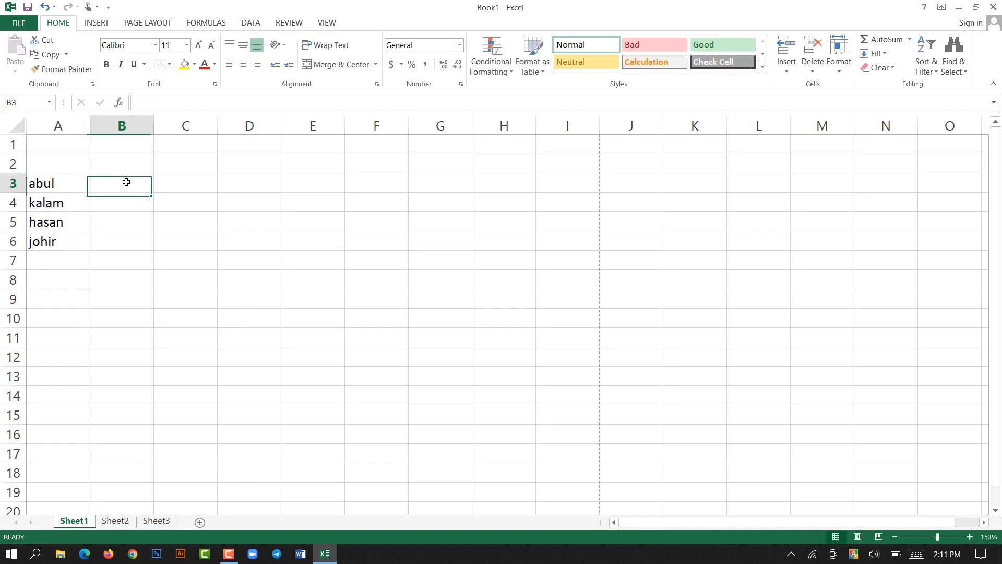
{"action": "type", "text": "98798"}
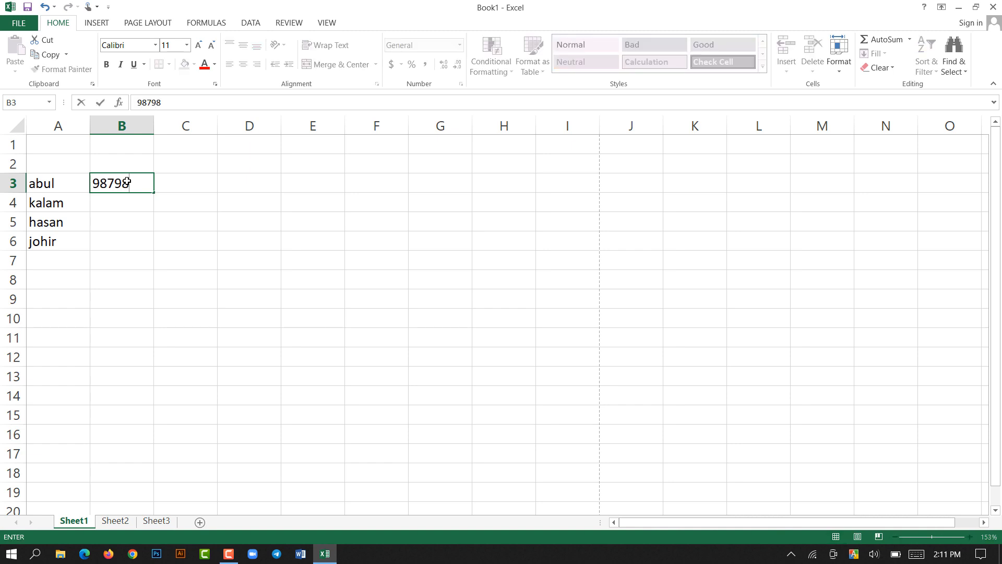
{"action": "key", "text": "Return"}
{"action": "type", "text": "98798"}
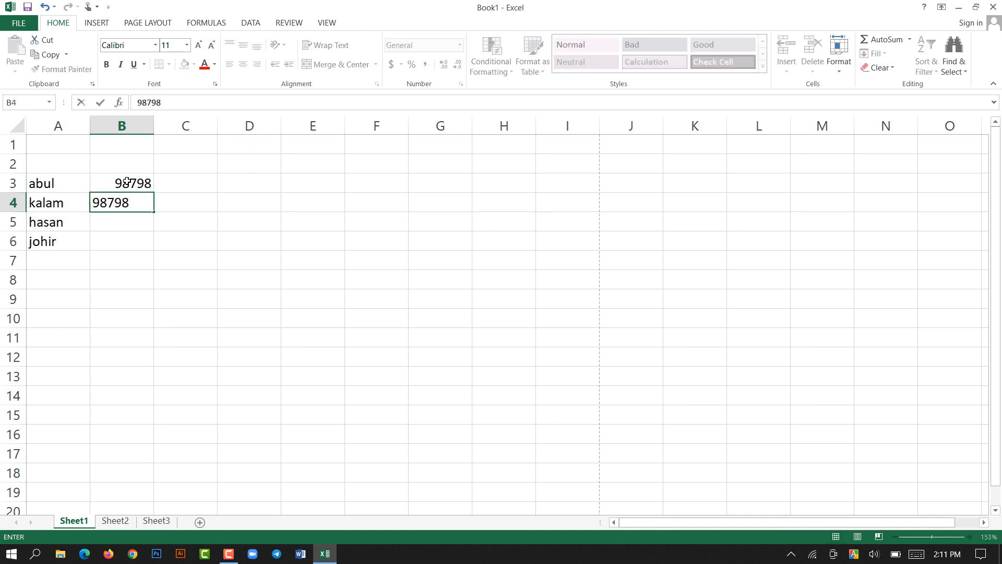
{"action": "key", "text": "Return"}
{"action": "type", "text": "98988"}
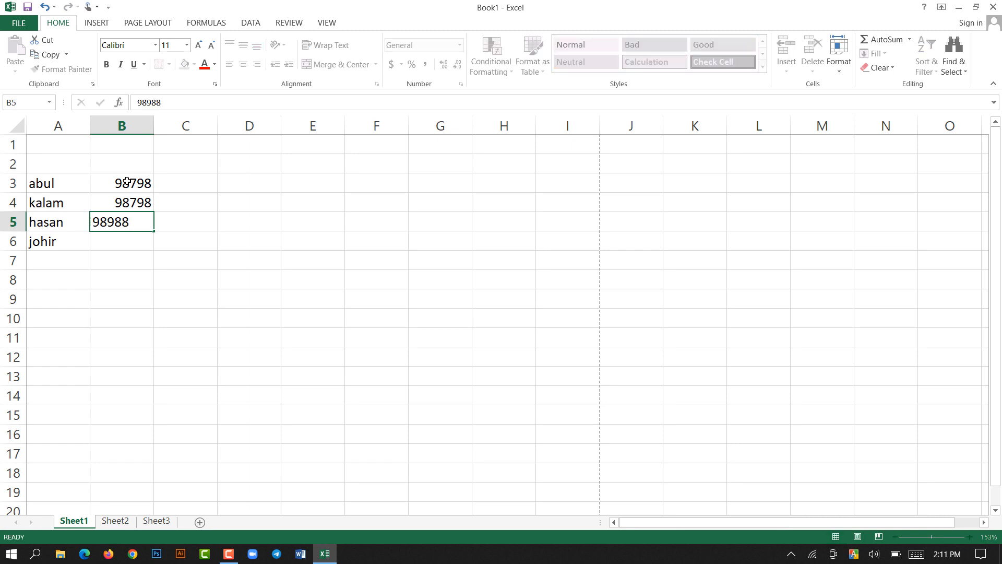
{"action": "key", "text": "Return"}
{"action": "type", "text": "54676"}
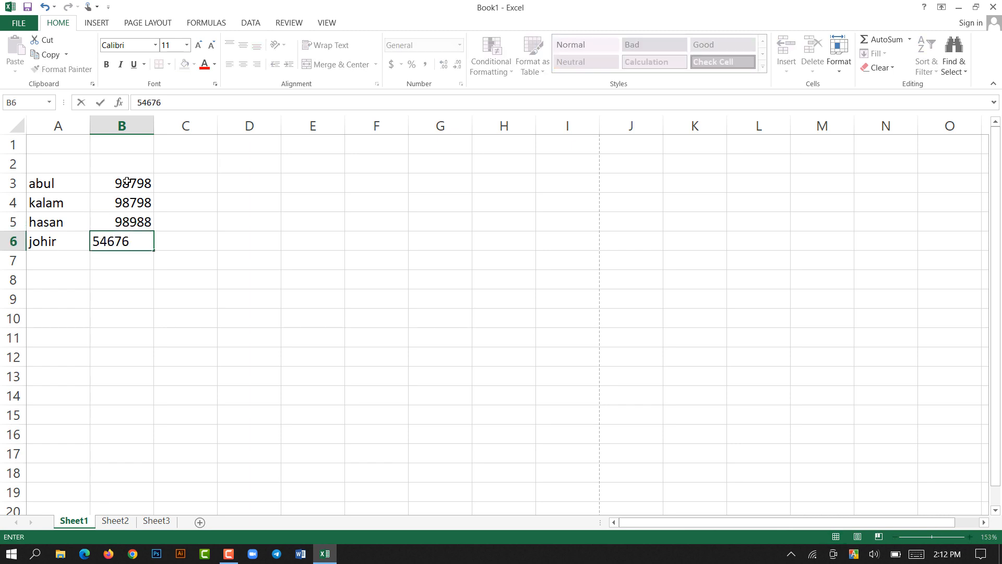
{"action": "key", "text": "Return"}
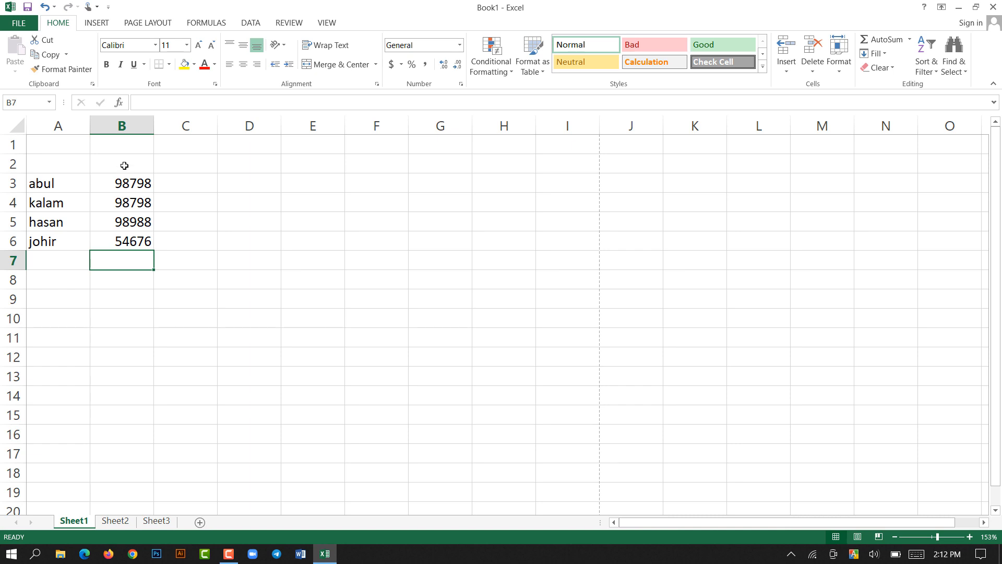
Select cells B3, B4 and B5 in turn to check the number in each cell.
{"action": "left_click", "coordinate": [131, 184]}
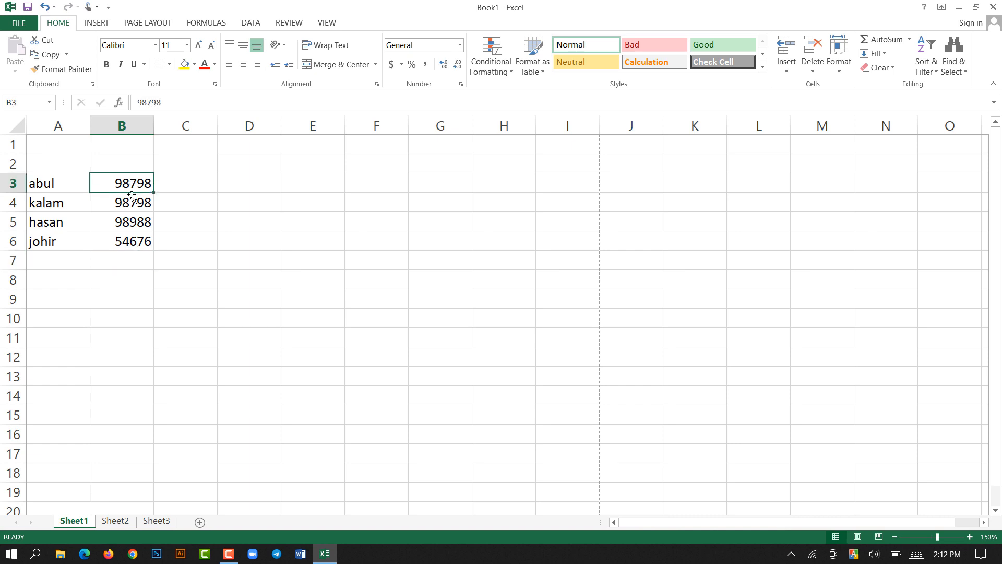
{"action": "left_click", "coordinate": [131, 199]}
{"action": "left_click", "coordinate": [132, 230]}
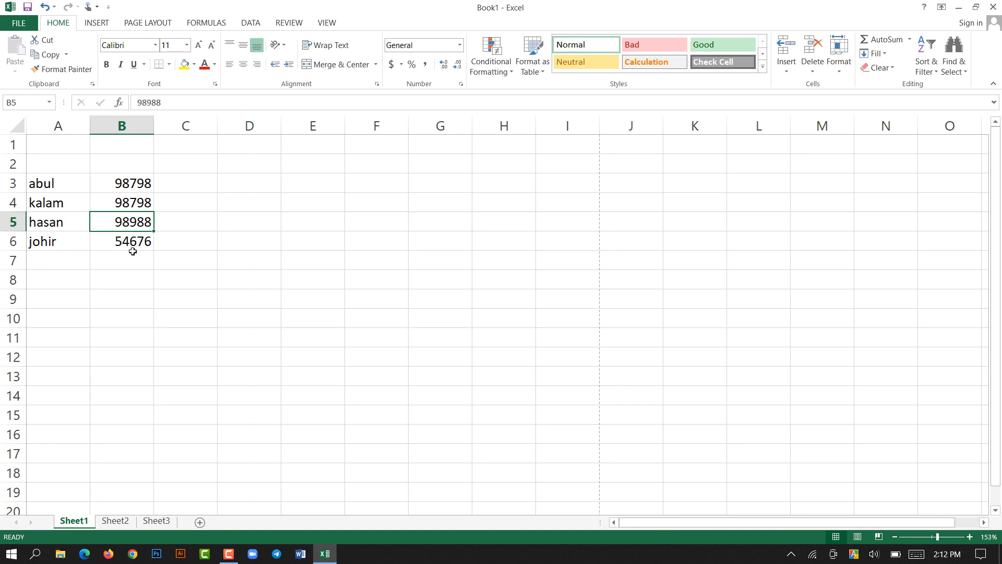
Enter a formula in B7 that adds the four numbers cell by cell: =B3+B4+B5+B6.
{"action": "left_click", "coordinate": [134, 247]}
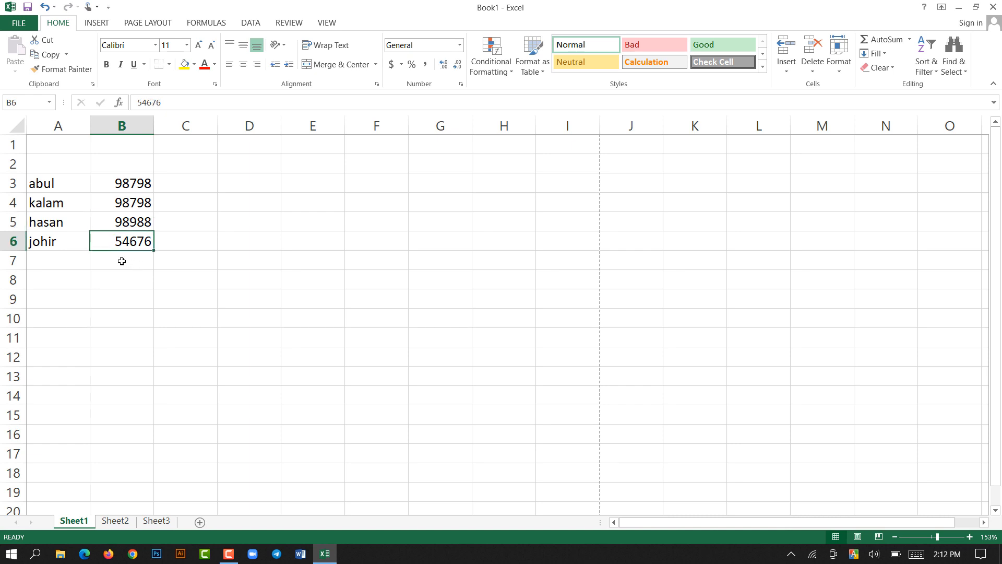
{"action": "left_click", "coordinate": [117, 259]}
{"action": "type", "text": "="}
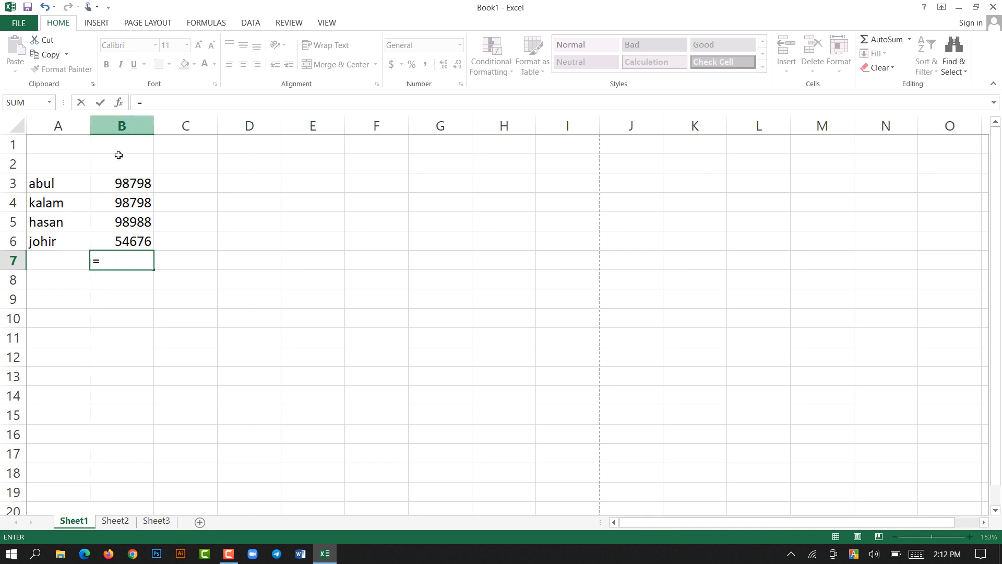
{"action": "left_click", "coordinate": [128, 182]}
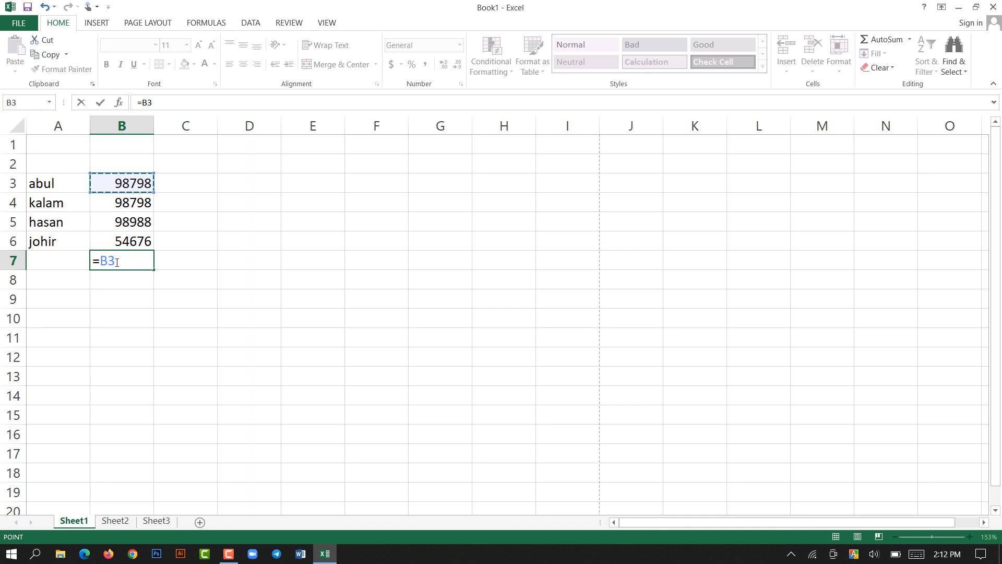
{"action": "type", "text": "+"}
{"action": "left_click", "coordinate": [125, 202]}
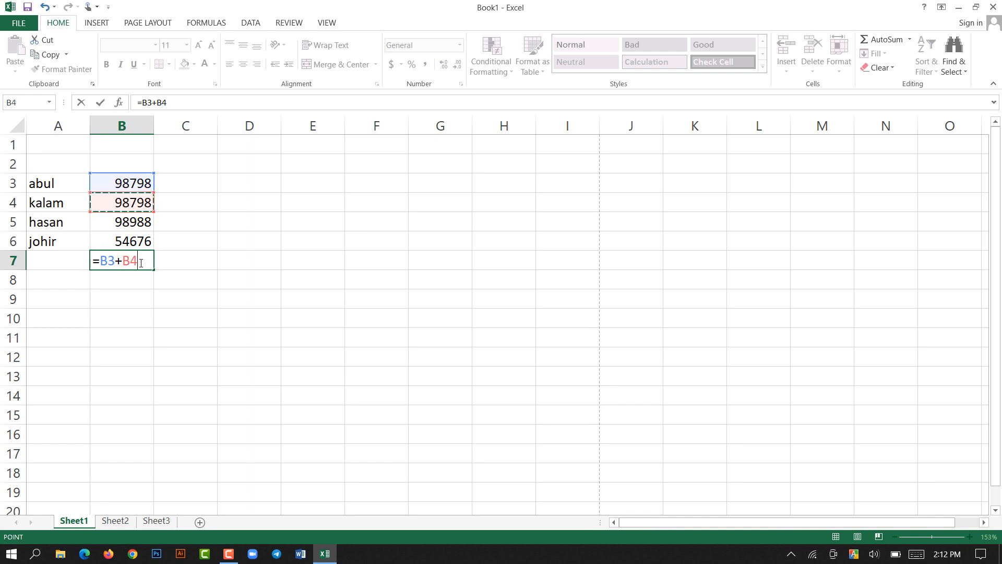
{"action": "type", "text": "+"}
{"action": "left_click", "coordinate": [120, 222]}
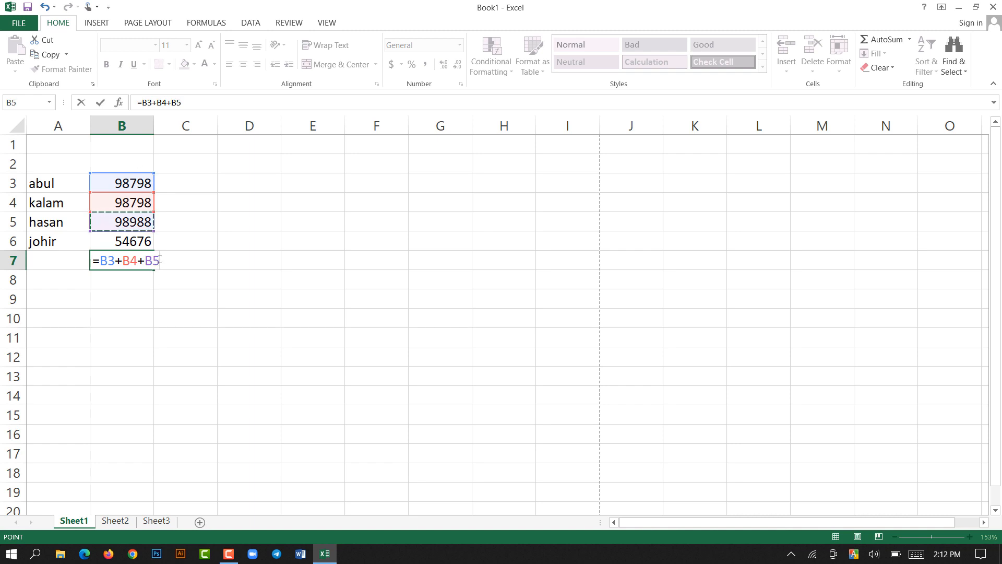
{"action": "type", "text": "+"}
{"action": "left_click", "coordinate": [136, 241]}
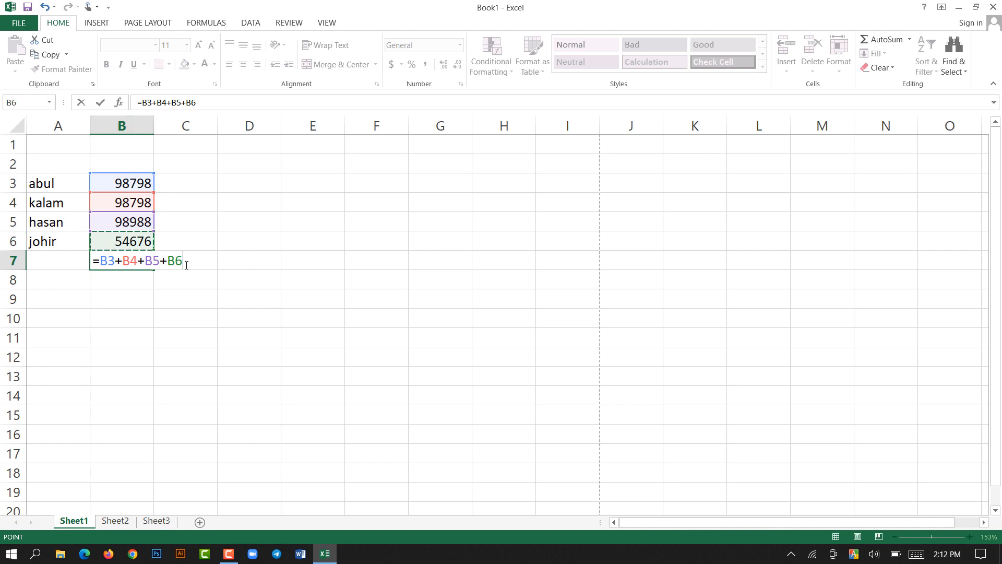
{"action": "key", "text": "Return"}
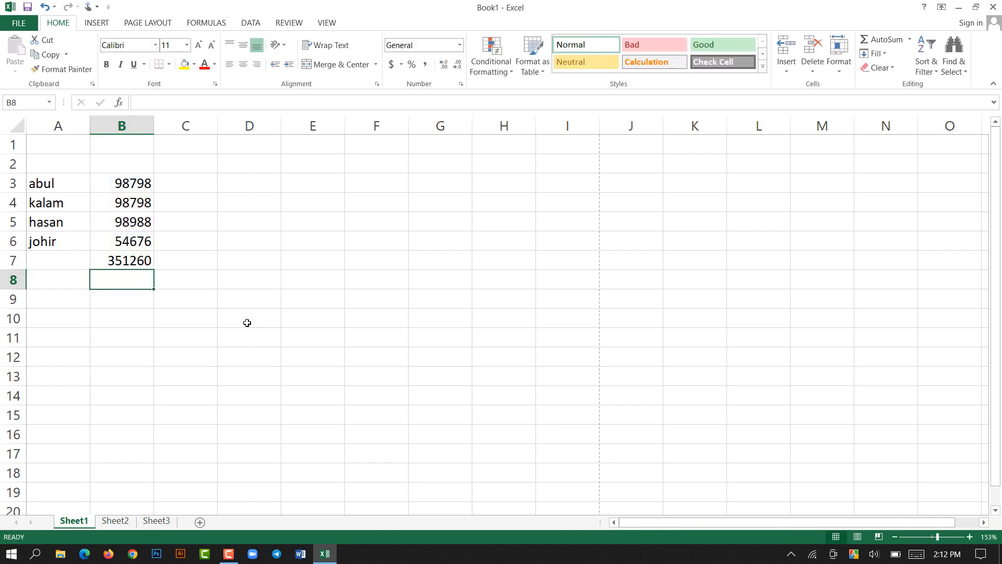
Replace the addition formula in B7 with the SUM function over the range B3:B6.
{"action": "left_click", "coordinate": [122, 262]}
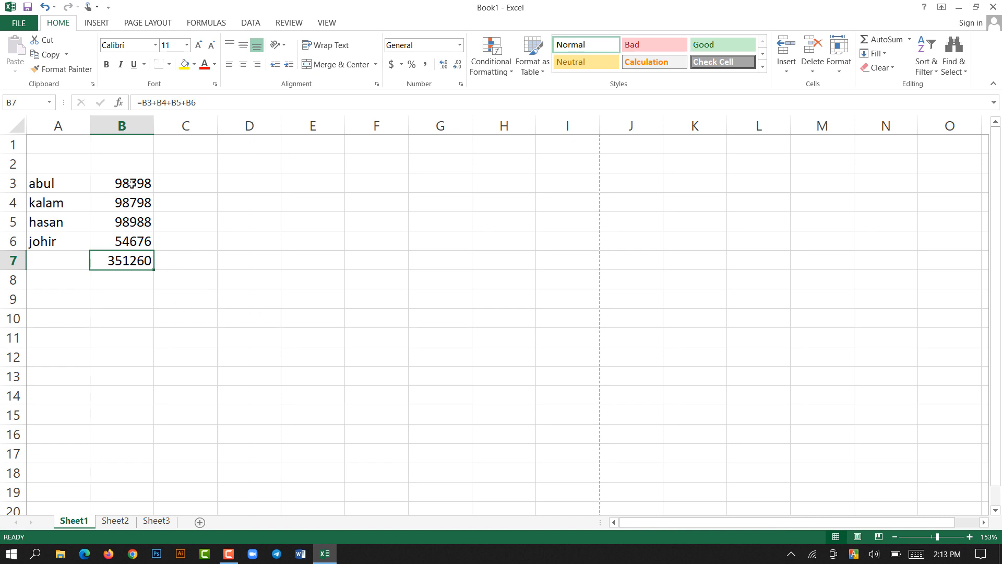
{"action": "double_click", "coordinate": [121, 260]}
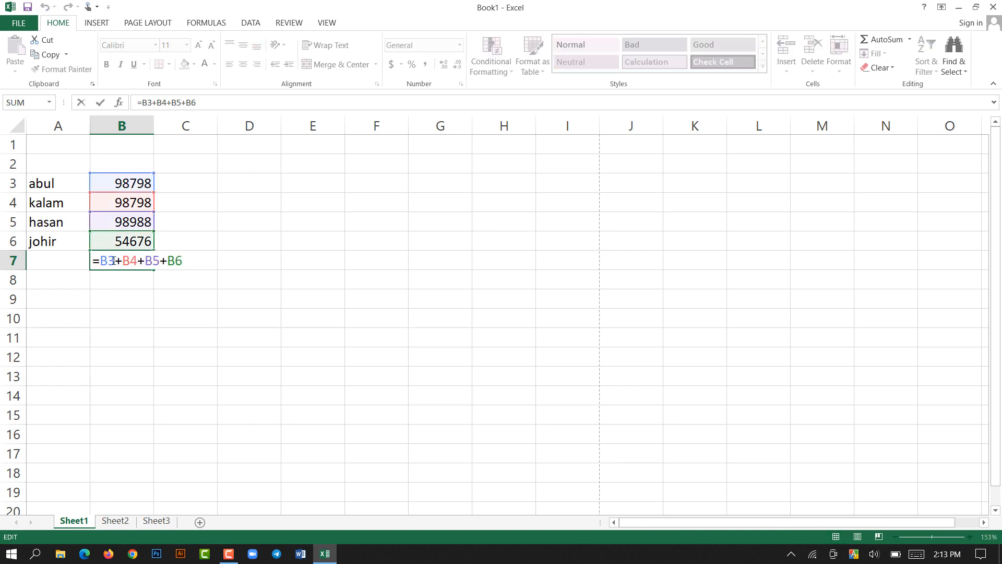
{"action": "left_click", "coordinate": [163, 102]}
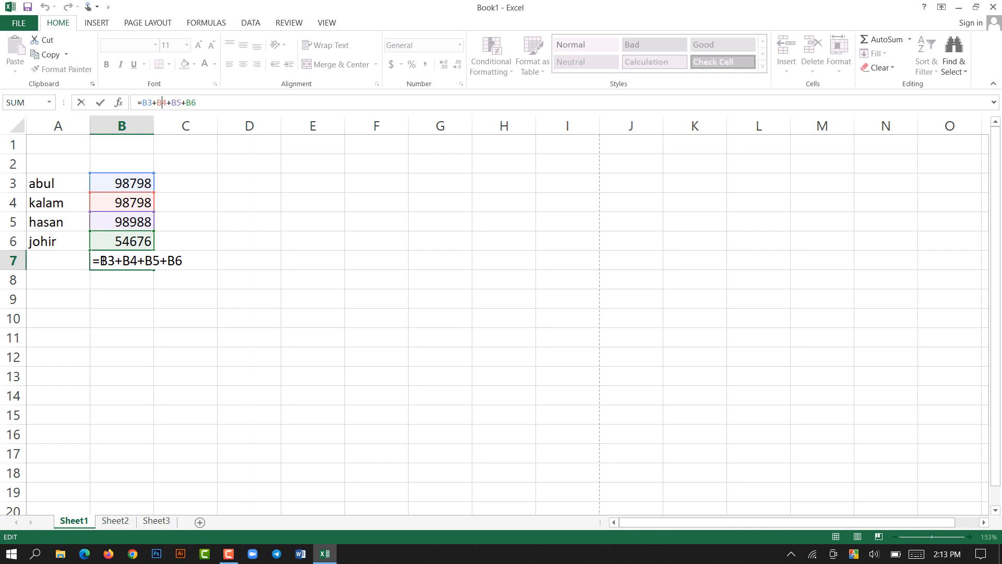
{"action": "left_click_drag", "start_coordinate": [101, 260], "coordinate": [228, 261]}
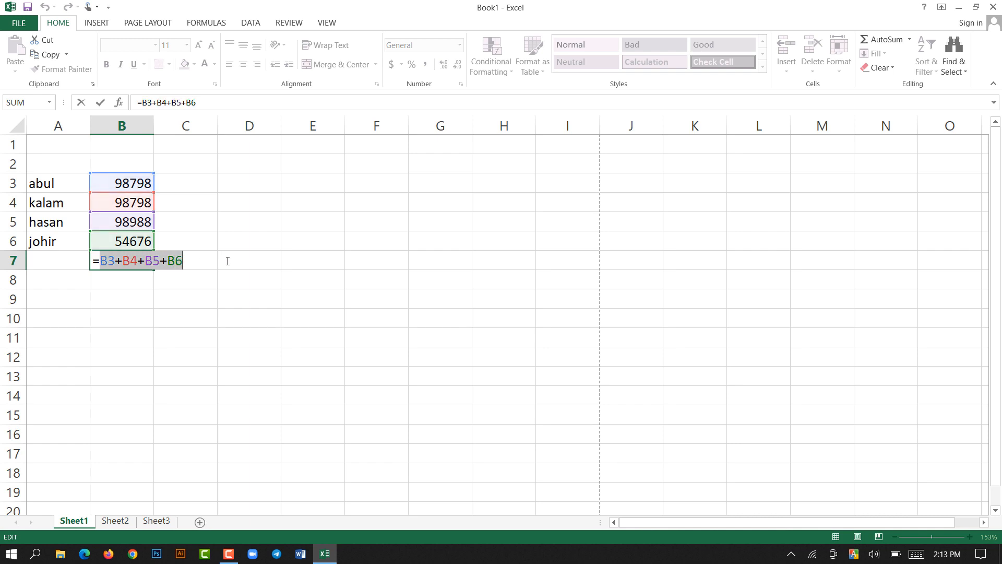
{"action": "type", "text": "sum"}
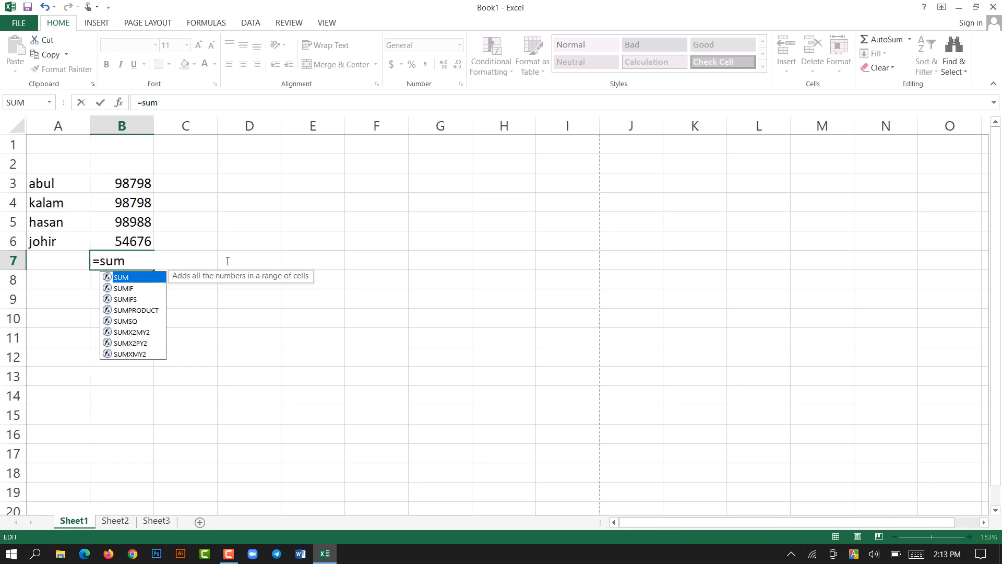
{"action": "type", "text": "("}
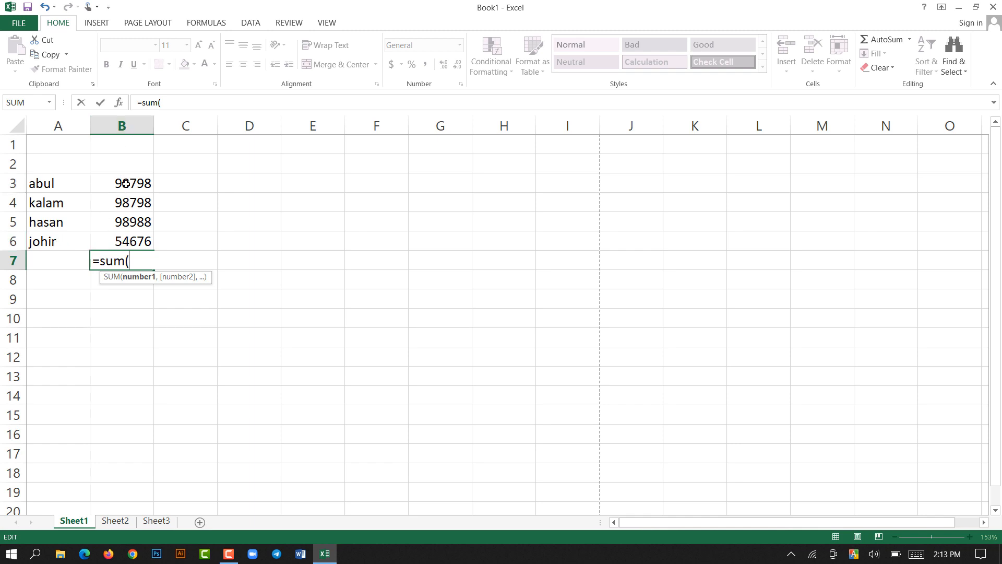
{"action": "left_click_drag", "start_coordinate": [127, 183], "coordinate": [132, 222]}
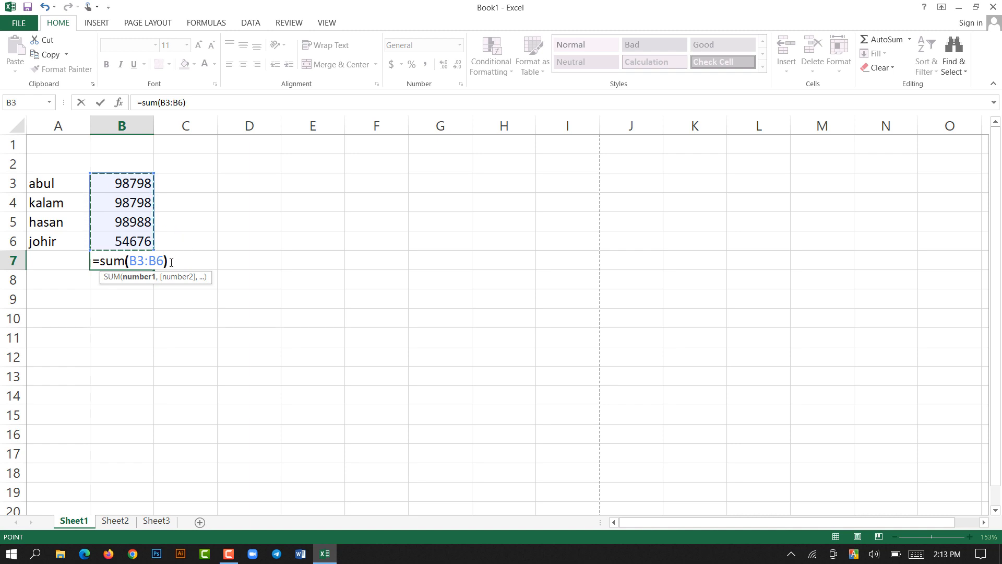
{"action": "key", "text": "Return"}
{"action": "left_click", "coordinate": [128, 260]}
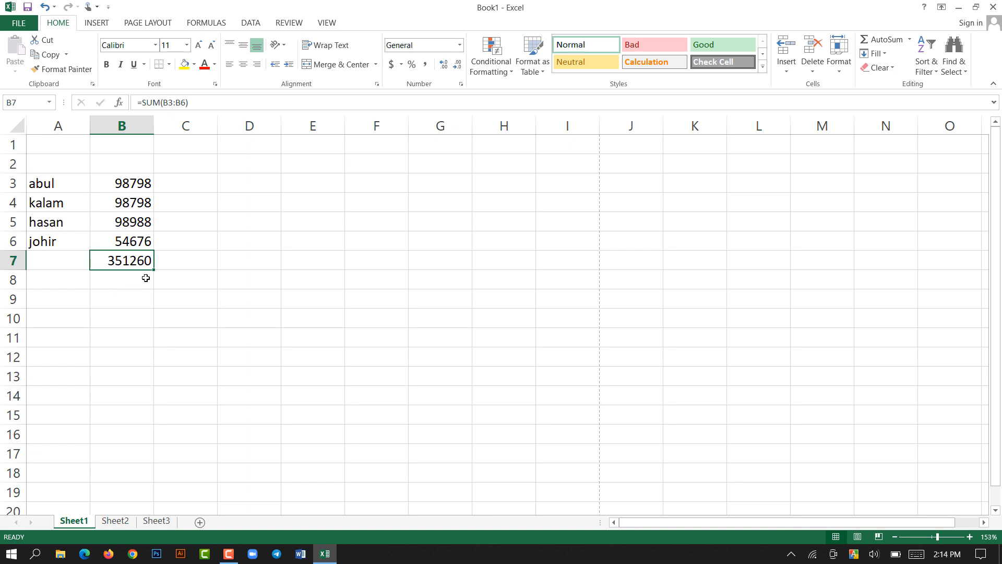
{"action": "left_click", "coordinate": [179, 261]}
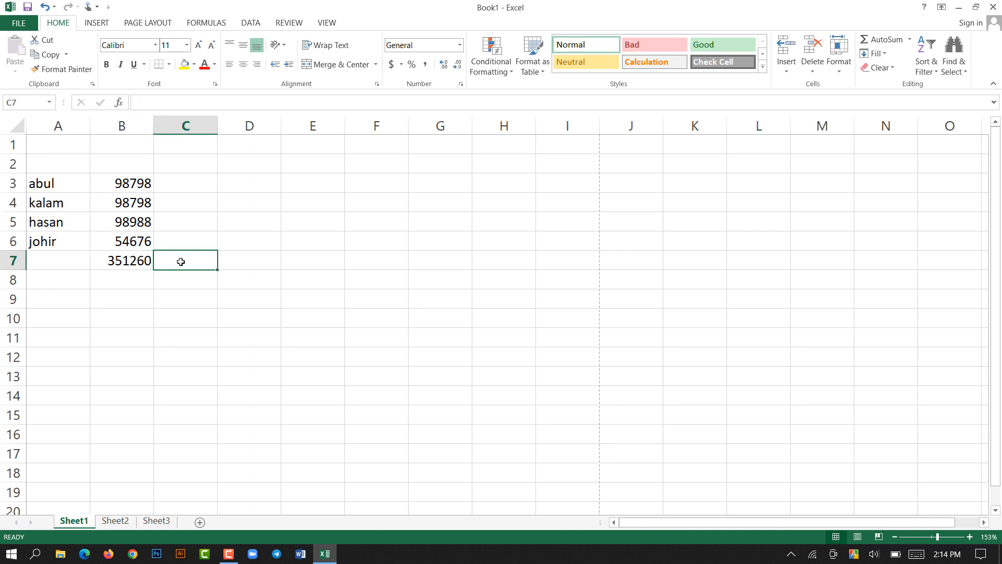
Move the numbers in B3:B6 over to C3:C6, and return them to column B.
{"action": "left_click_drag", "start_coordinate": [116, 182], "coordinate": [138, 236]}
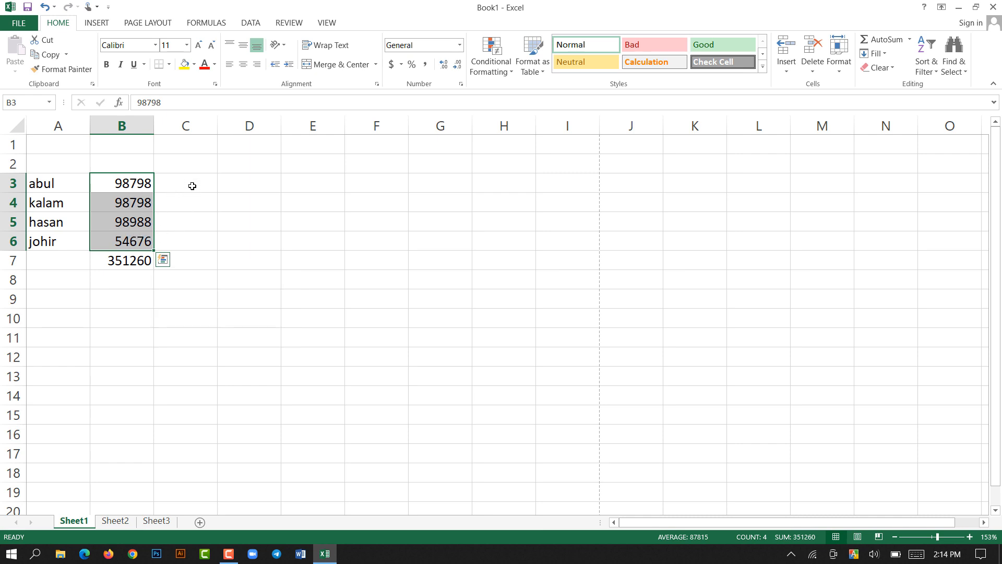
{"action": "right_click", "coordinate": [142, 202]}
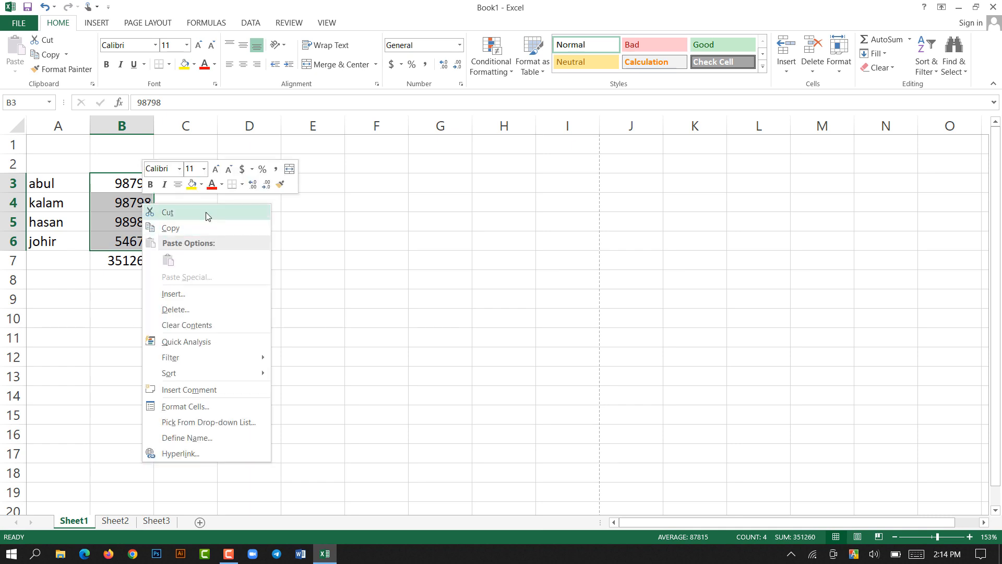
{"action": "key", "text": "Escape"}
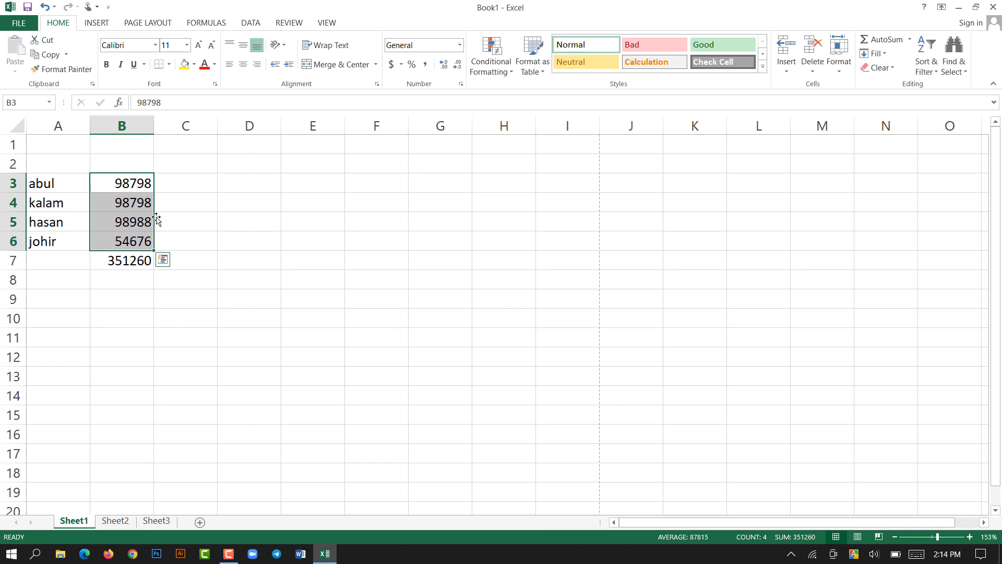
{"action": "left_click_drag", "start_coordinate": [157, 219], "coordinate": [173, 219]}
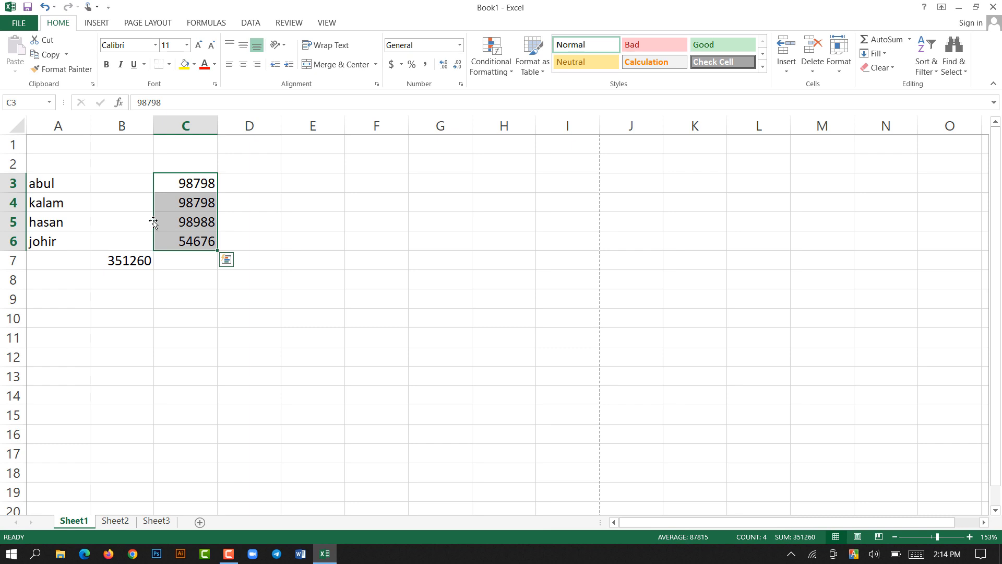
{"action": "left_click_drag", "start_coordinate": [153, 222], "coordinate": [142, 221]}
Fill the four numbers in B3:B6 across the adjacent columns as far as column G.
{"action": "left_click_drag", "start_coordinate": [154, 251], "coordinate": [207, 251]}
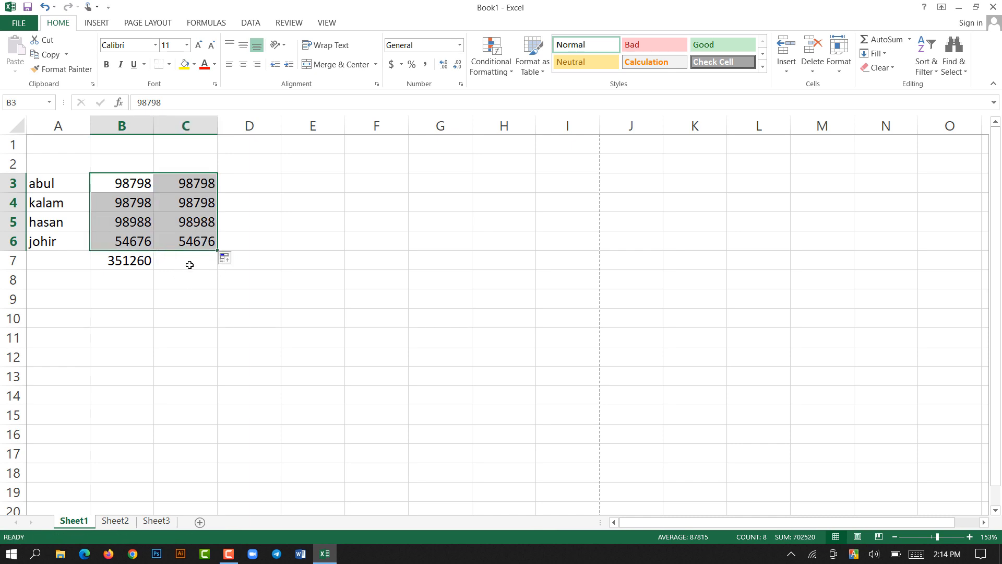
{"action": "left_click", "coordinate": [189, 265]}
{"action": "left_click_drag", "start_coordinate": [184, 179], "coordinate": [209, 245]}
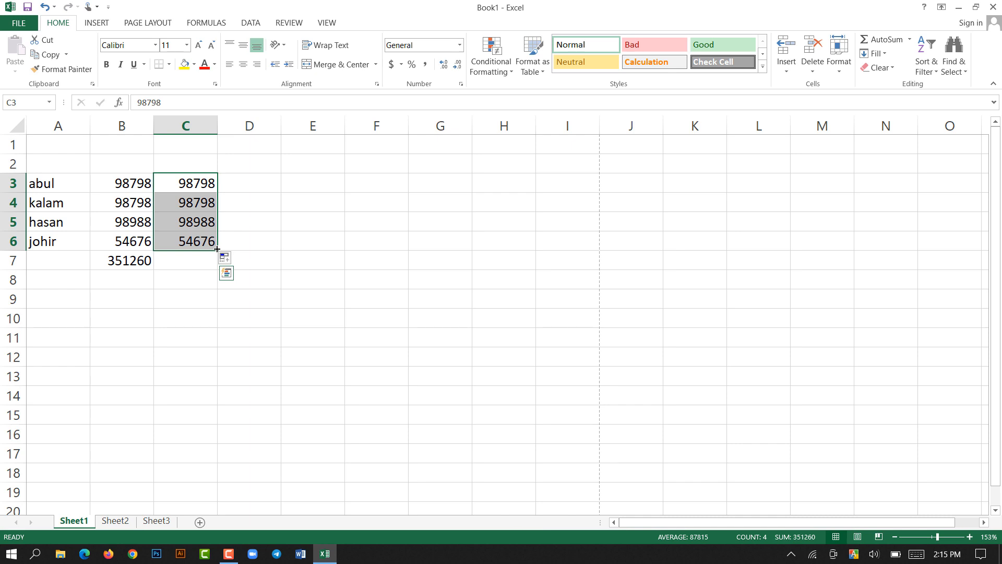
{"action": "left_click_drag", "start_coordinate": [217, 249], "coordinate": [427, 229]}
{"action": "left_click", "coordinate": [288, 273]}
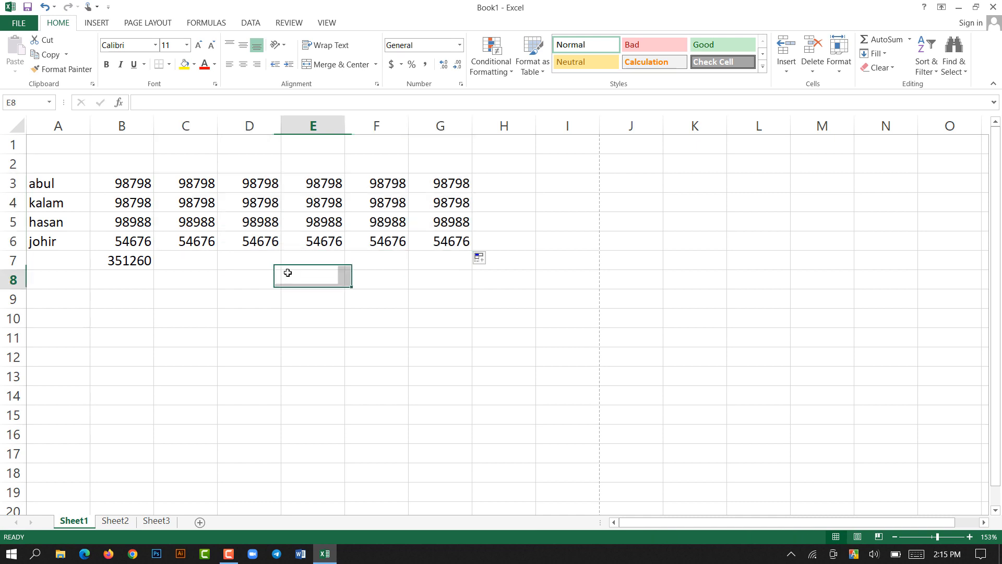
Fill the number in C6 down the column through C14.
{"action": "left_click", "coordinate": [194, 240]}
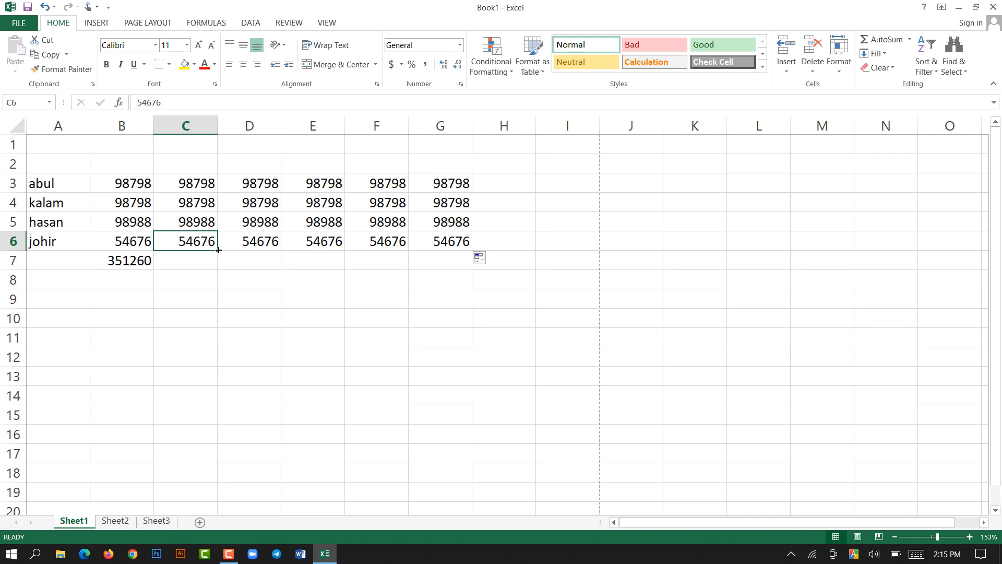
{"action": "left_click_drag", "start_coordinate": [218, 250], "coordinate": [217, 411]}
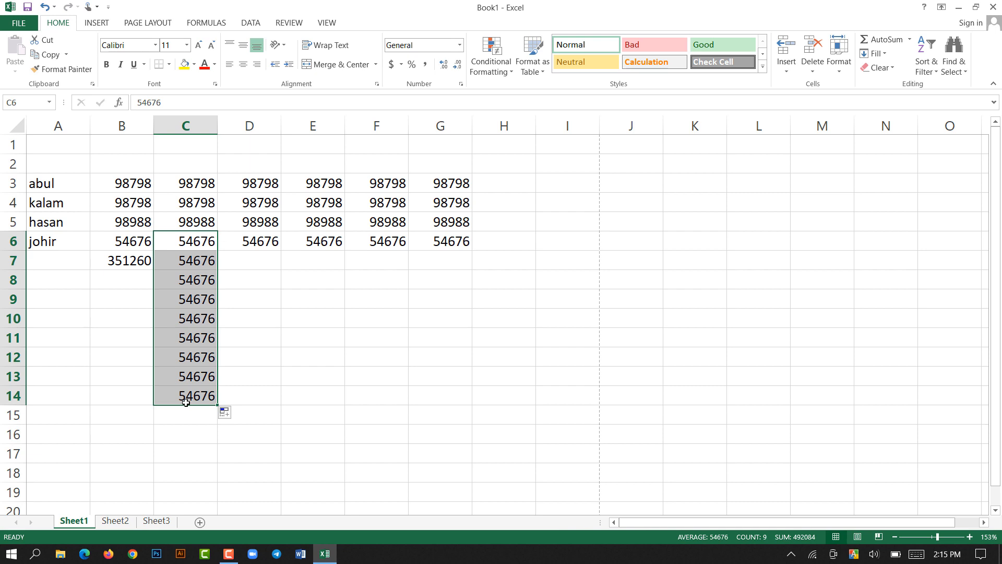
{"action": "left_click", "coordinate": [204, 262]}
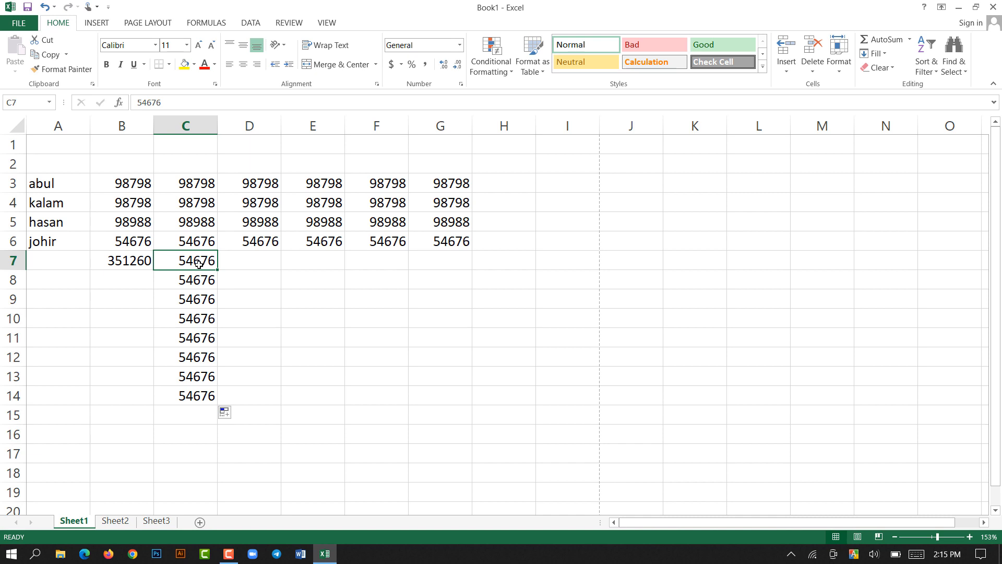
Enter 100, 101 and 102 in H3 through H5 and extend the number series down to H16.
{"action": "left_click", "coordinate": [509, 180]}
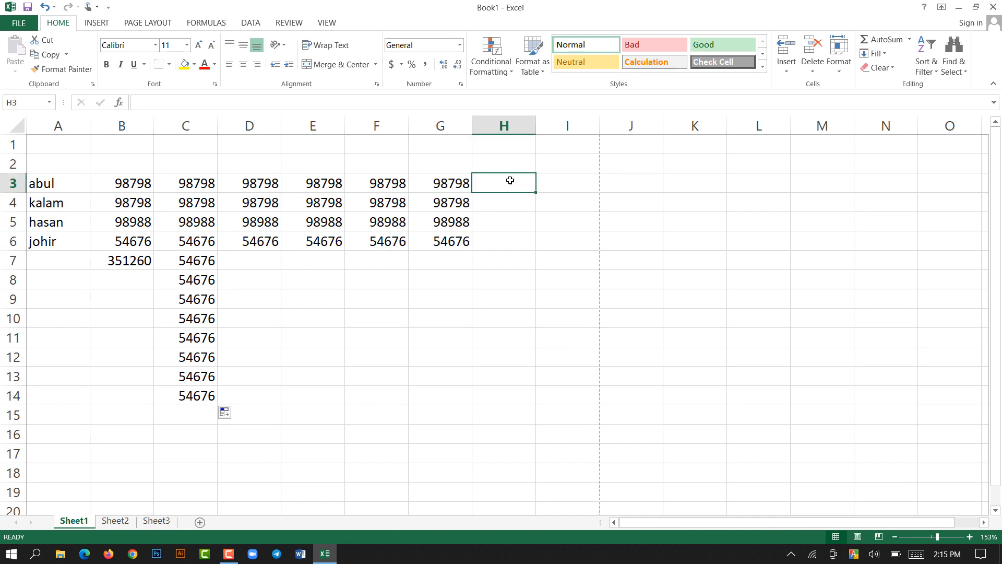
{"action": "type", "text": "100"}
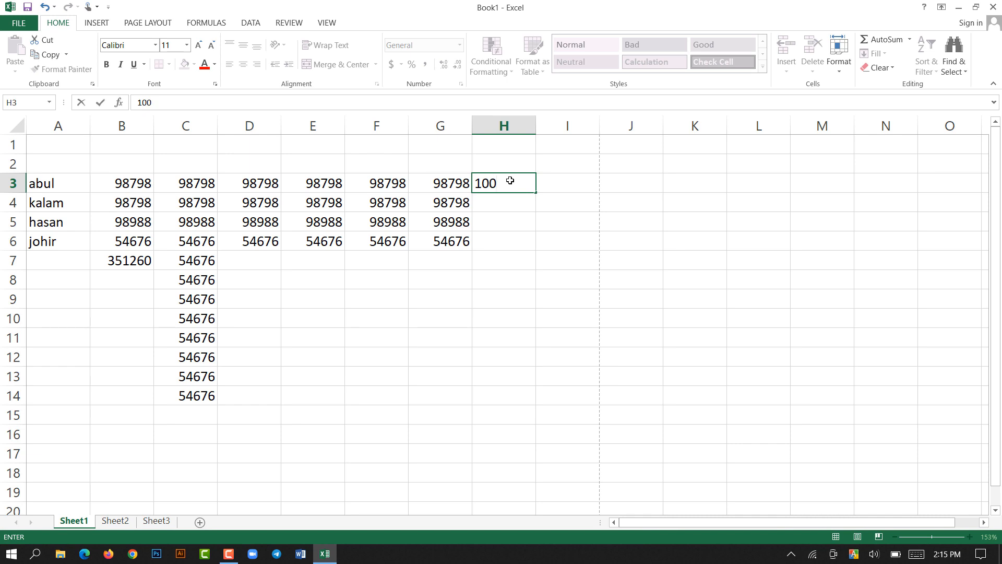
{"action": "left_click", "coordinate": [485, 202]}
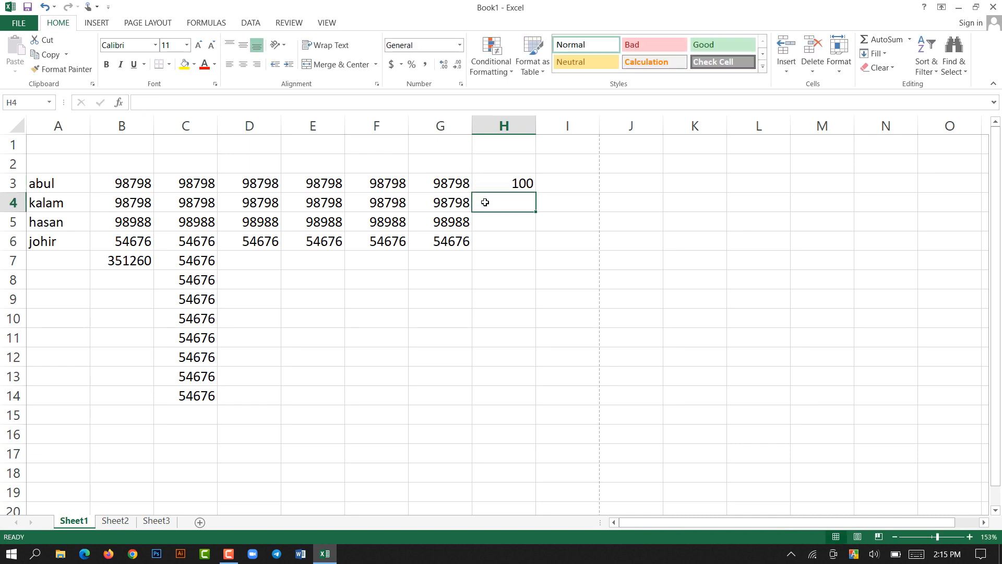
{"action": "type", "text": "101"}
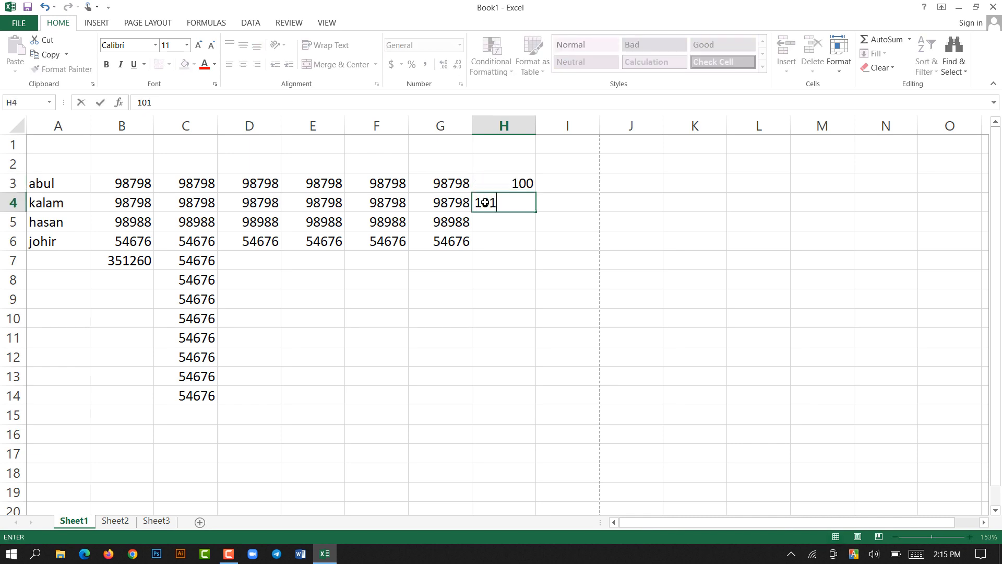
{"action": "left_click", "coordinate": [500, 217]}
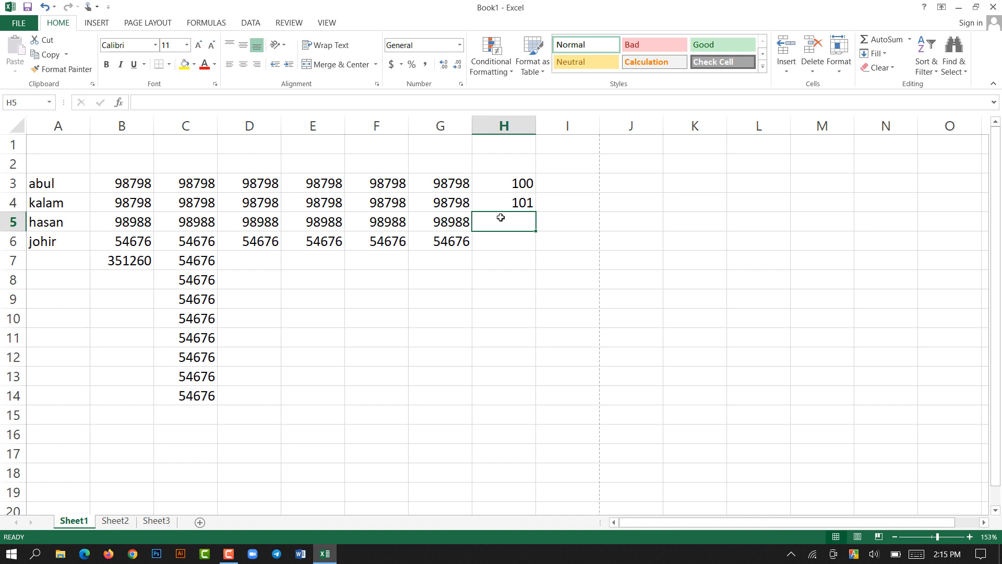
{"action": "type", "text": "102"}
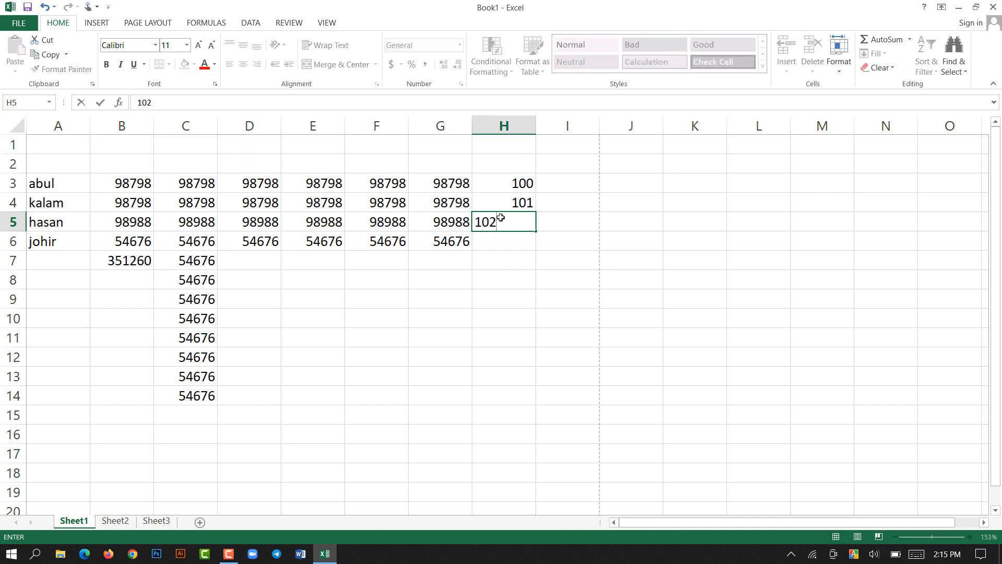
{"action": "key", "text": "Return"}
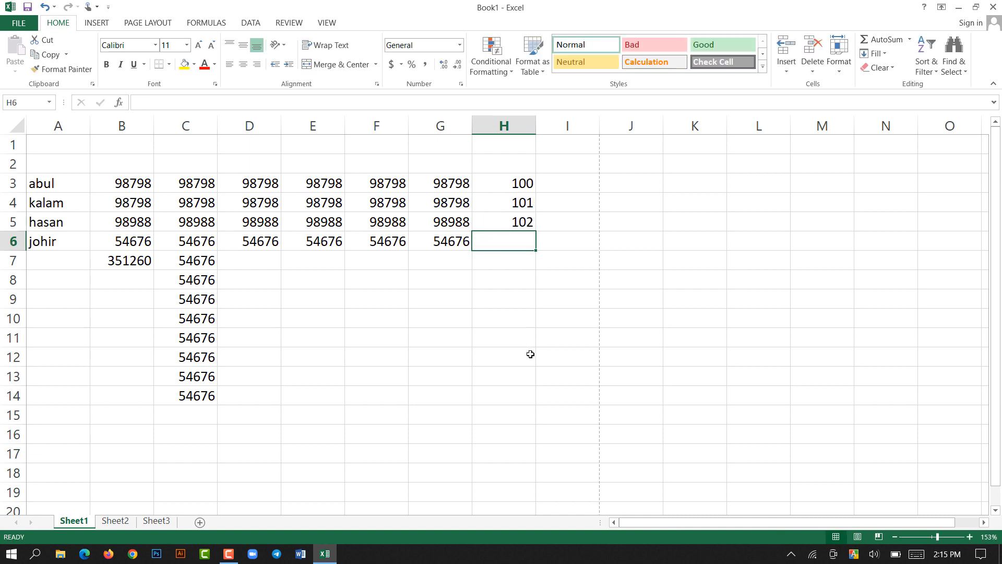
{"action": "left_click_drag", "start_coordinate": [509, 183], "coordinate": [522, 440]}
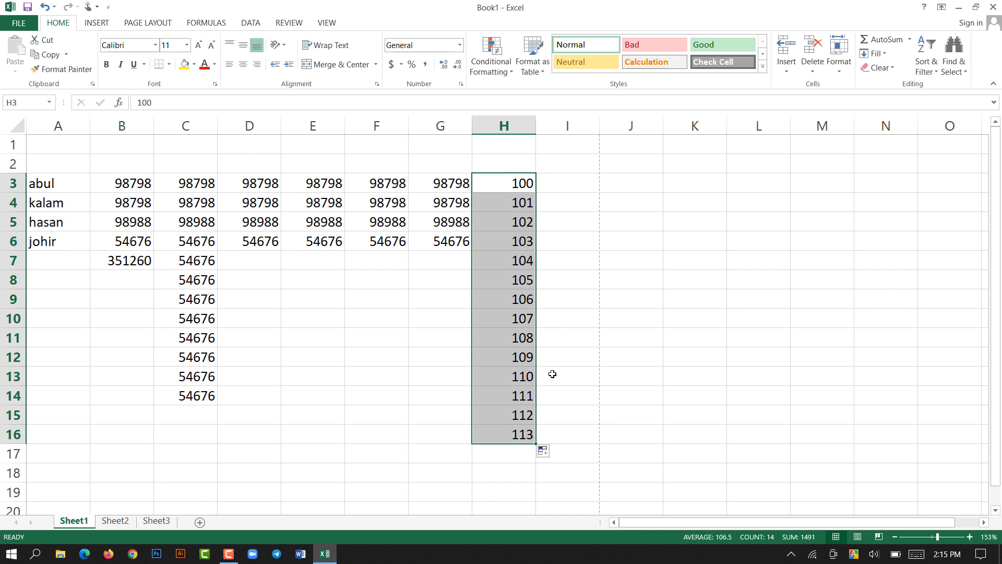
{"action": "left_click", "coordinate": [548, 202]}
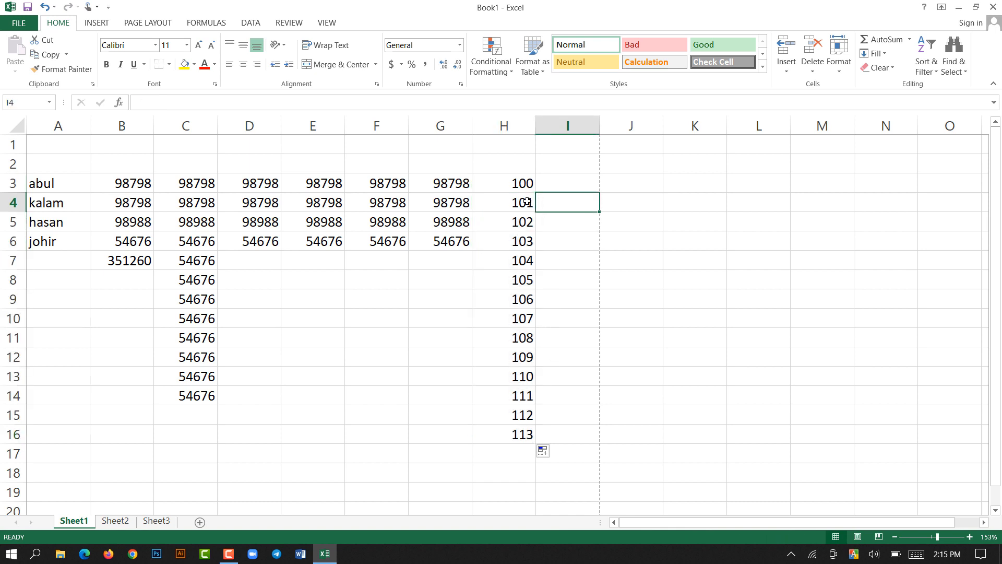
Enter 105, 110 and 115 in I3 through I5 and extend the number series down to I17.
{"action": "left_click", "coordinate": [560, 184]}
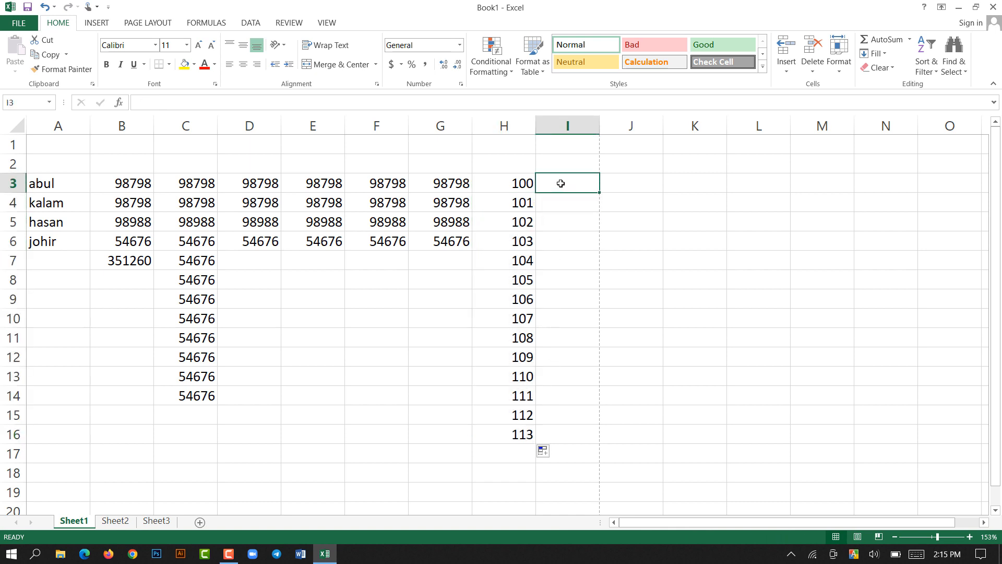
{"action": "type", "text": "105"}
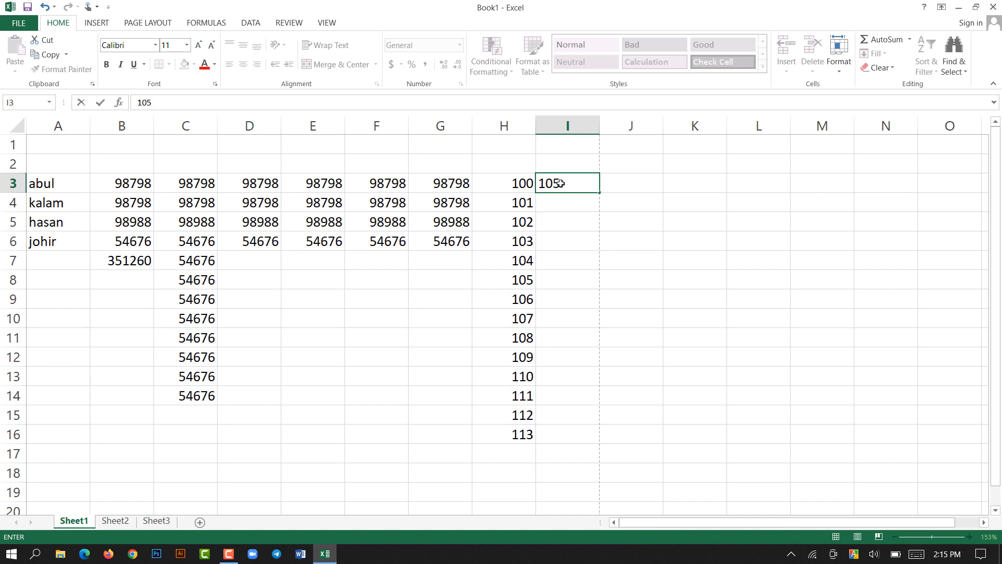
{"action": "left_click", "coordinate": [551, 195]}
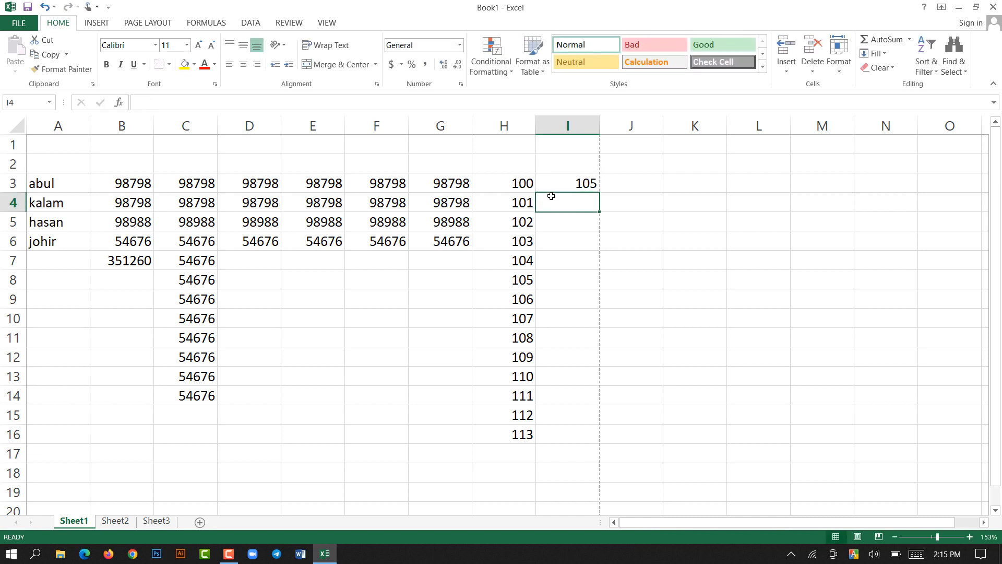
{"action": "type", "text": "110"}
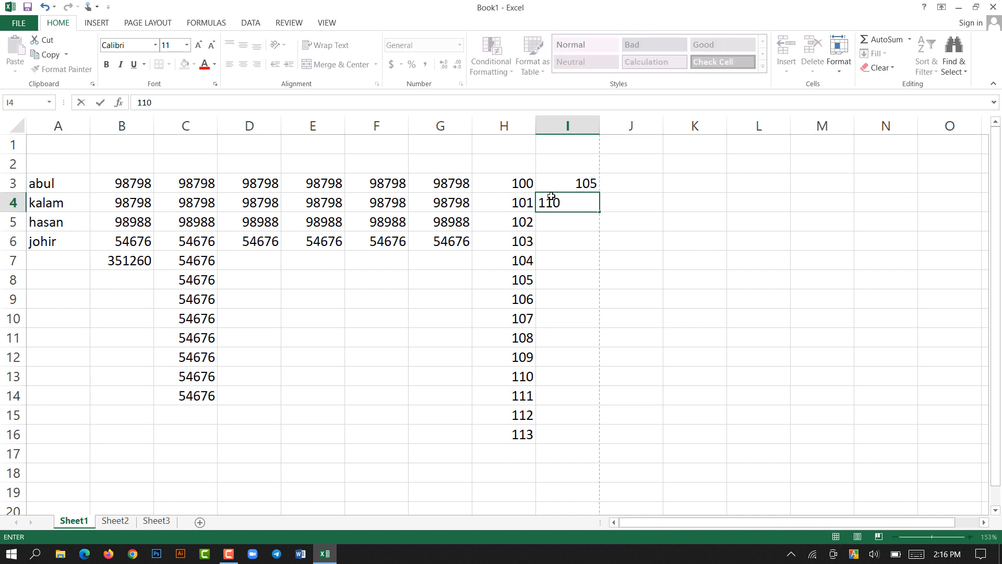
{"action": "left_click", "coordinate": [577, 222]}
{"action": "type", "text": "115"}
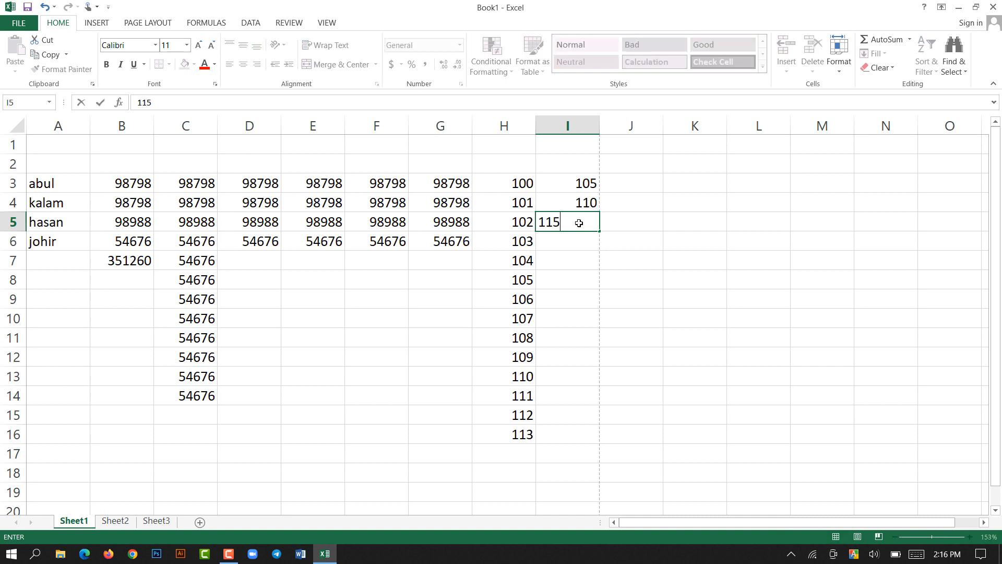
{"action": "key", "text": "Return"}
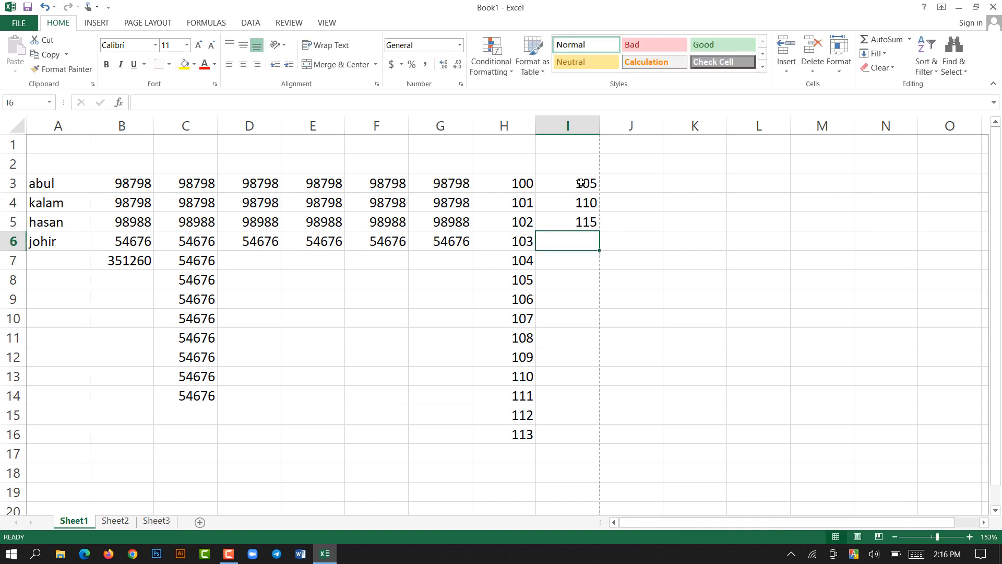
{"action": "left_click_drag", "start_coordinate": [580, 183], "coordinate": [594, 455]}
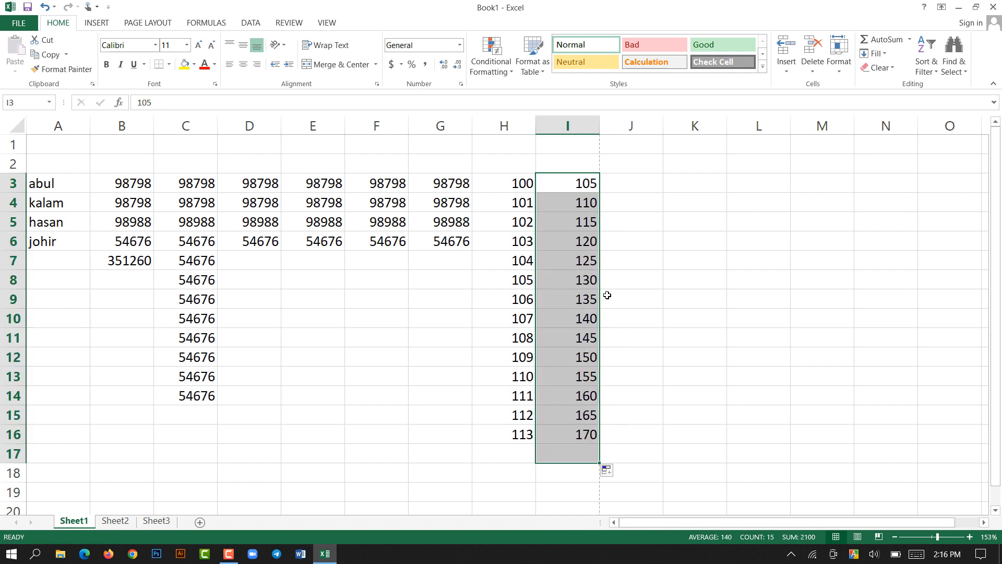
{"action": "left_click", "coordinate": [637, 324]}
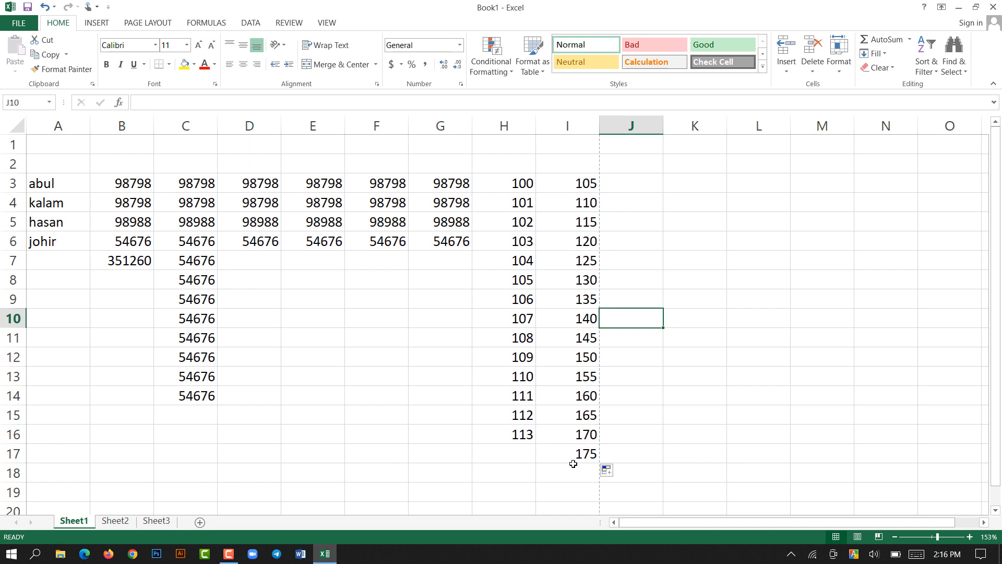
Clear the number series in columns H and I and the filled copies in C7:C14.
{"action": "left_click_drag", "start_coordinate": [571, 468], "coordinate": [524, 181]}
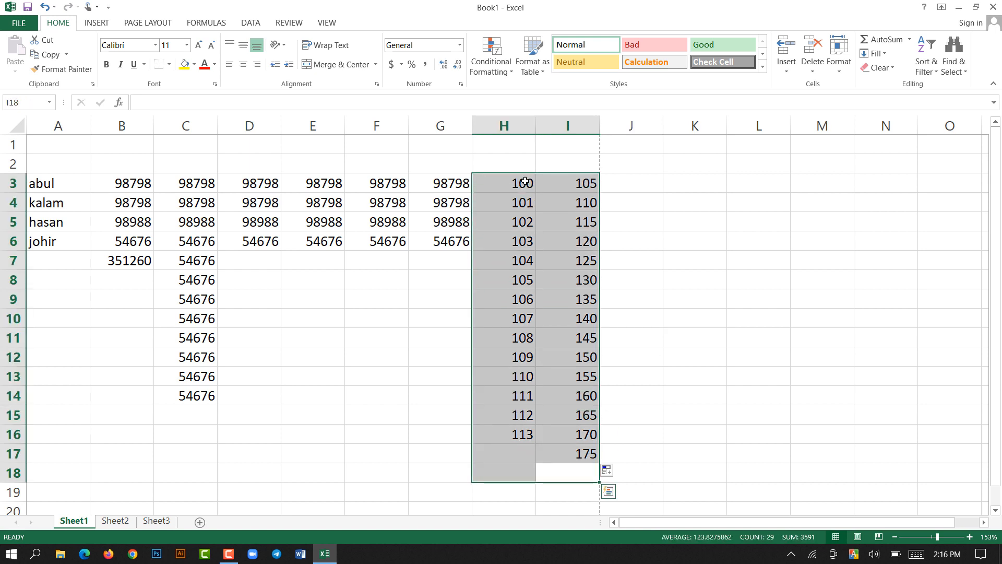
{"action": "key", "text": "Delete"}
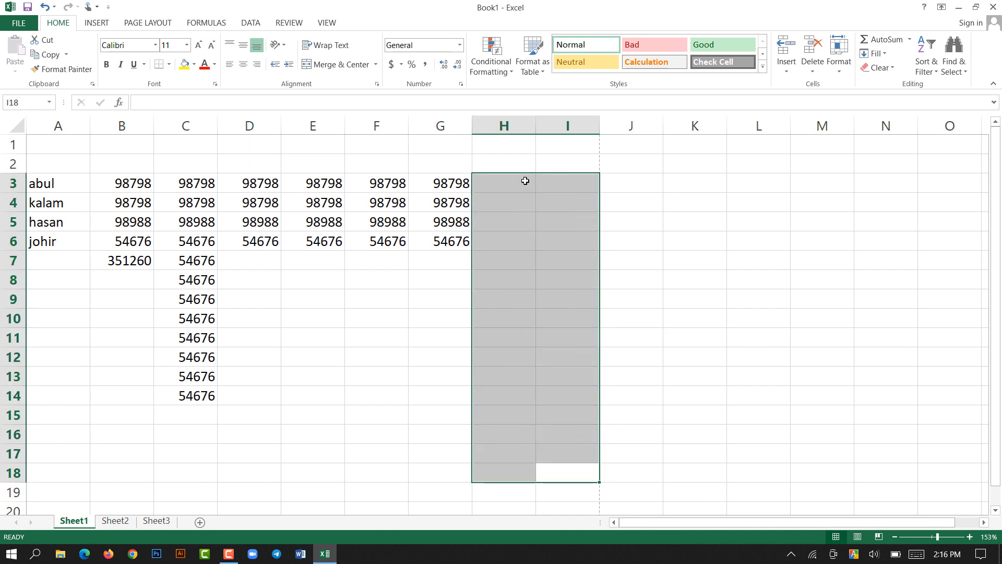
{"action": "left_click", "coordinate": [313, 298]}
{"action": "left_click_drag", "start_coordinate": [208, 396], "coordinate": [190, 258]}
{"action": "key", "text": "Delete"}
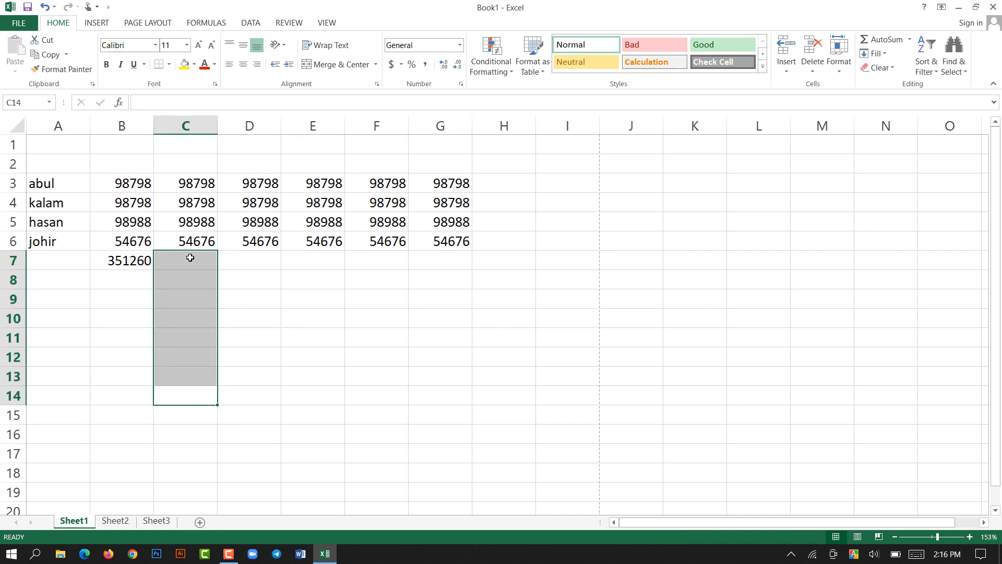
{"action": "left_click", "coordinate": [268, 325]}
{"action": "left_click", "coordinate": [133, 262]}
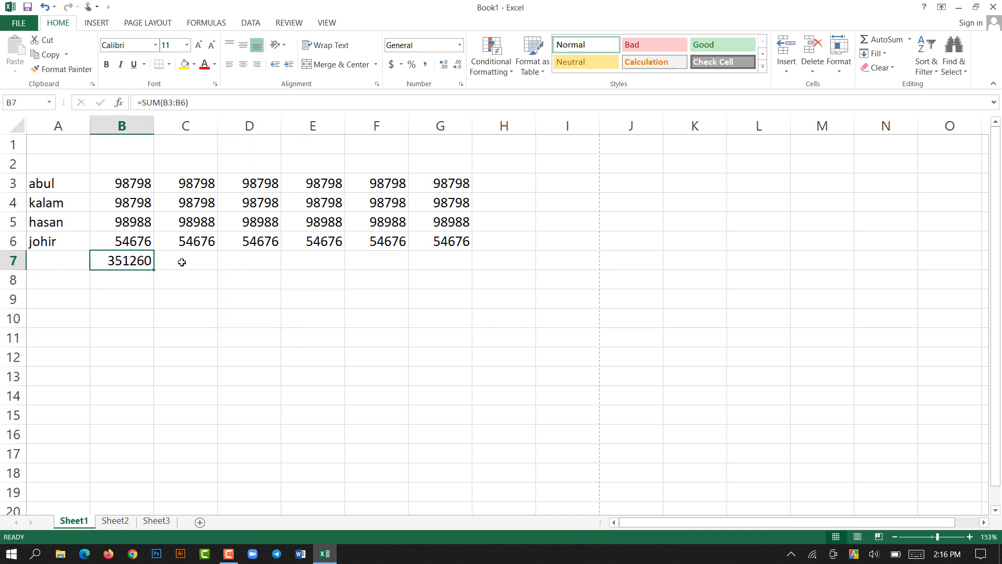
{"action": "left_click", "coordinate": [184, 260]}
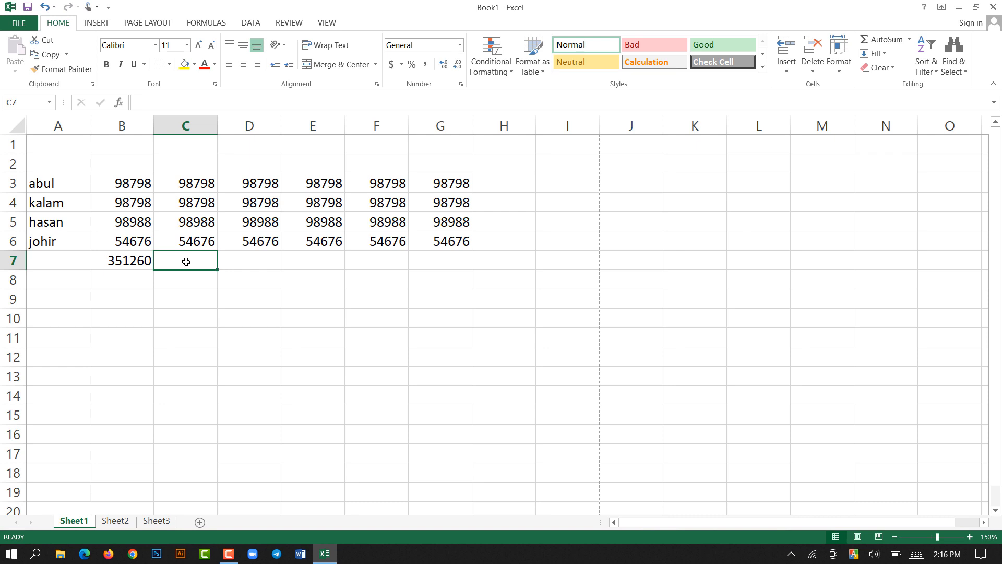
{"action": "double_click", "coordinate": [186, 262]}
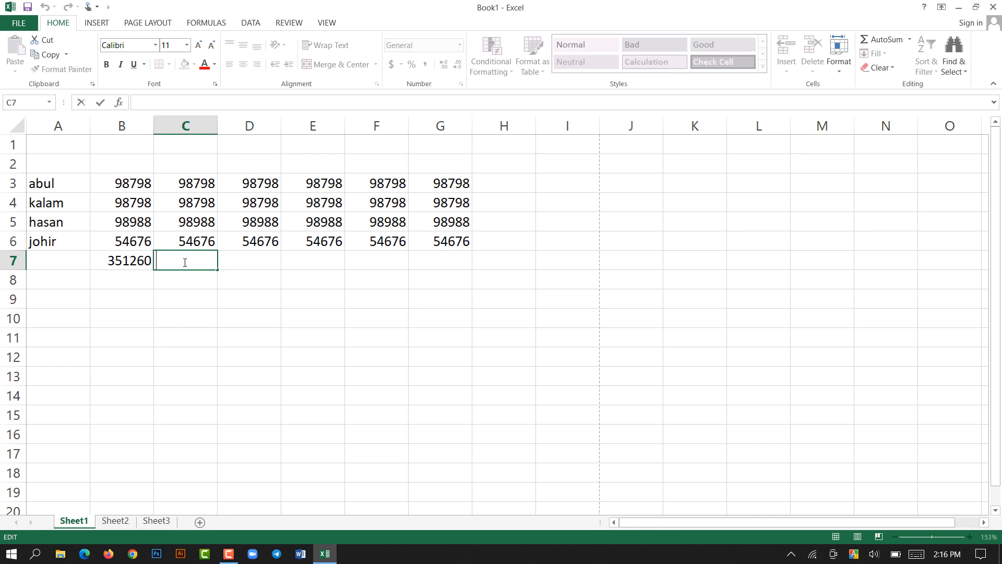
{"action": "type", "text": "="}
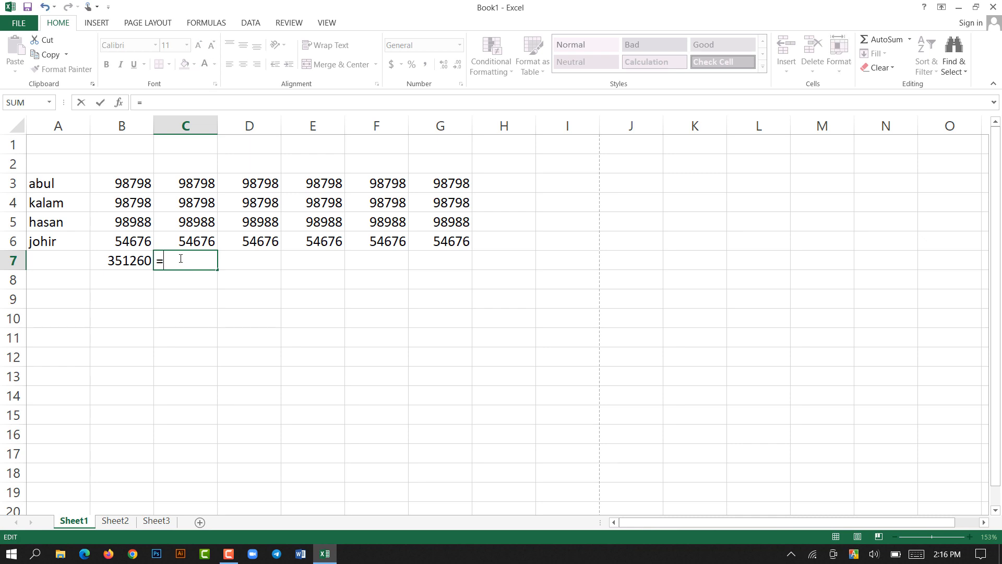
{"action": "key", "text": "BackSpace"}
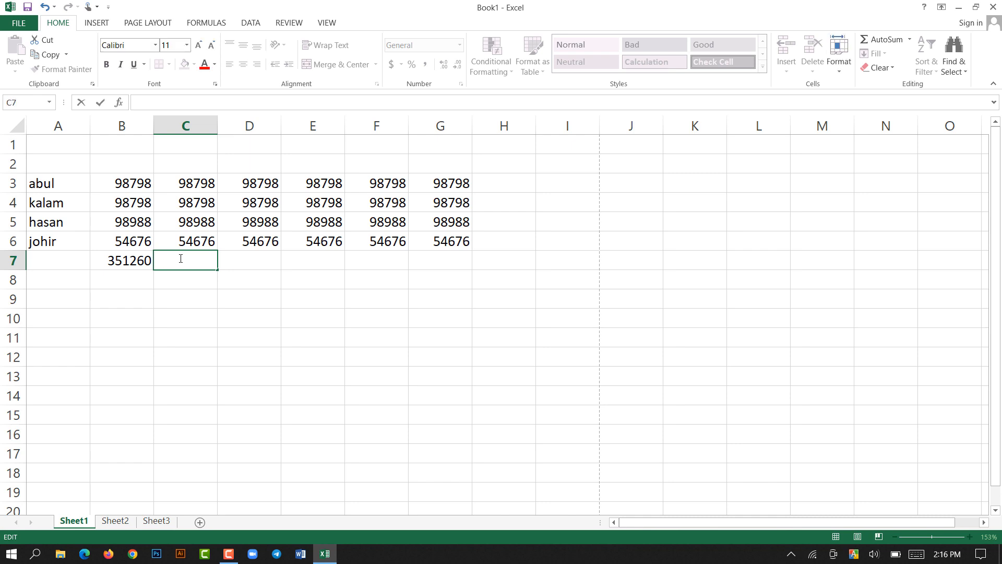
{"action": "left_click", "coordinate": [195, 180]}
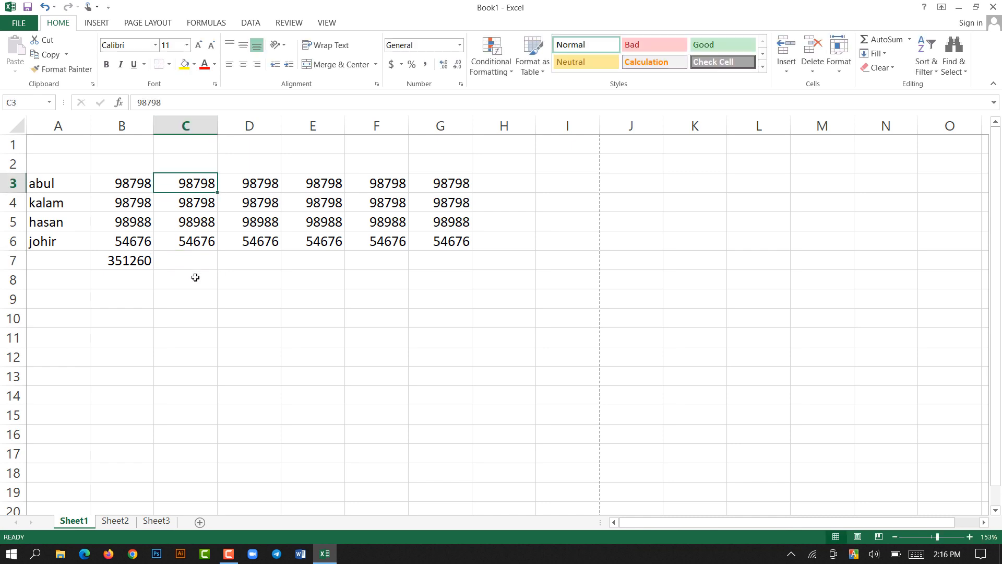
{"action": "left_click", "coordinate": [185, 261]}
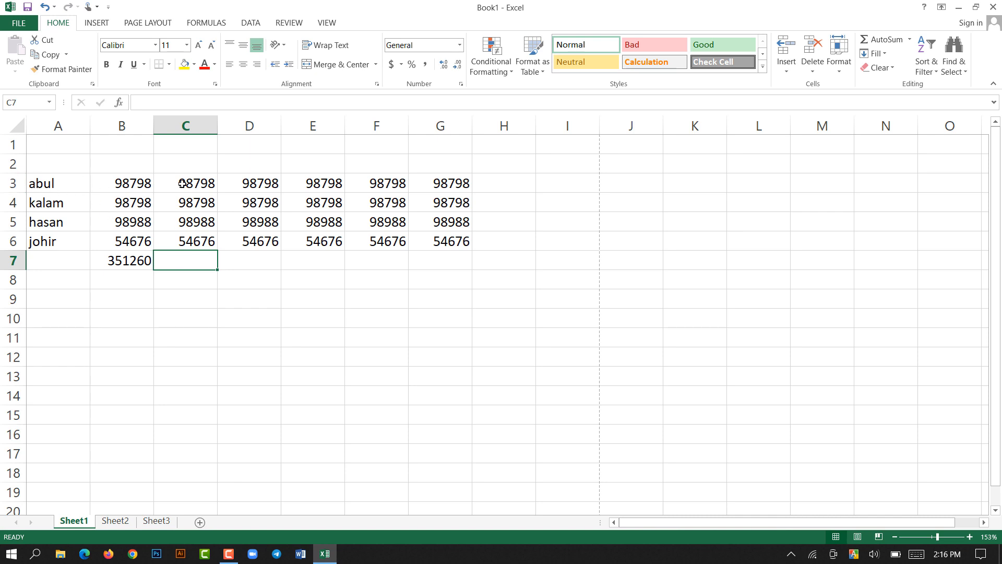
{"action": "left_click", "coordinate": [207, 181]}
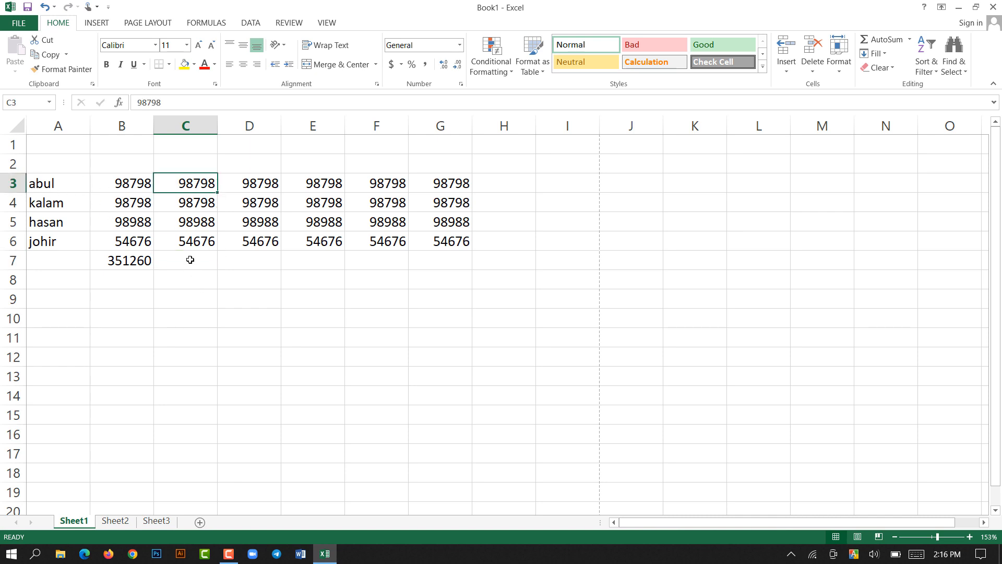
Enter 789-87 in C7 without a leading equals sign.
{"action": "left_click", "coordinate": [190, 260]}
{"action": "type", "text": "789"}
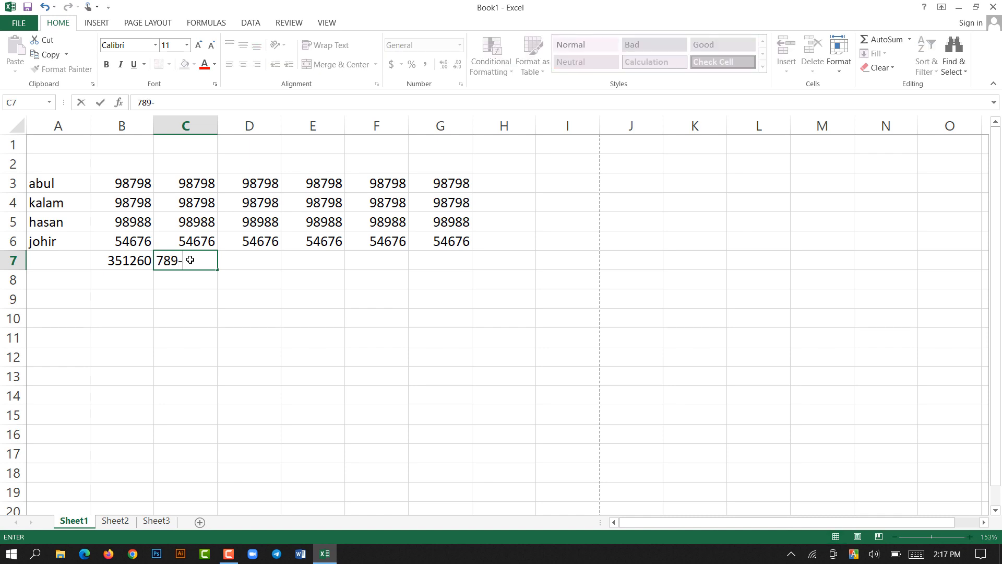
{"action": "type", "text": "-87"}
{"action": "key", "text": "Return"}
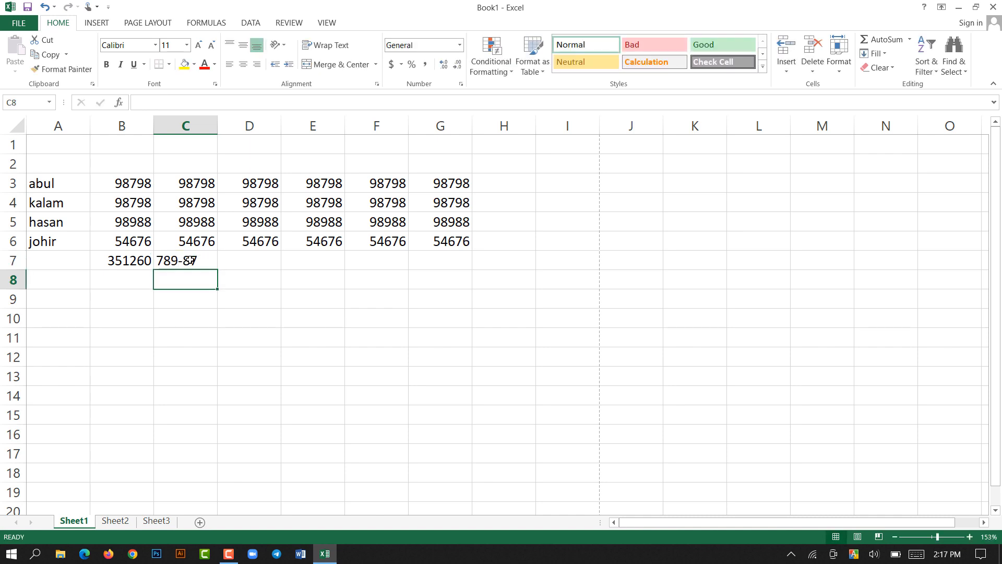
Turn the entry in C7 into the subtraction formula =789-87.
{"action": "left_click", "coordinate": [200, 261]}
{"action": "double_click", "coordinate": [157, 258]}
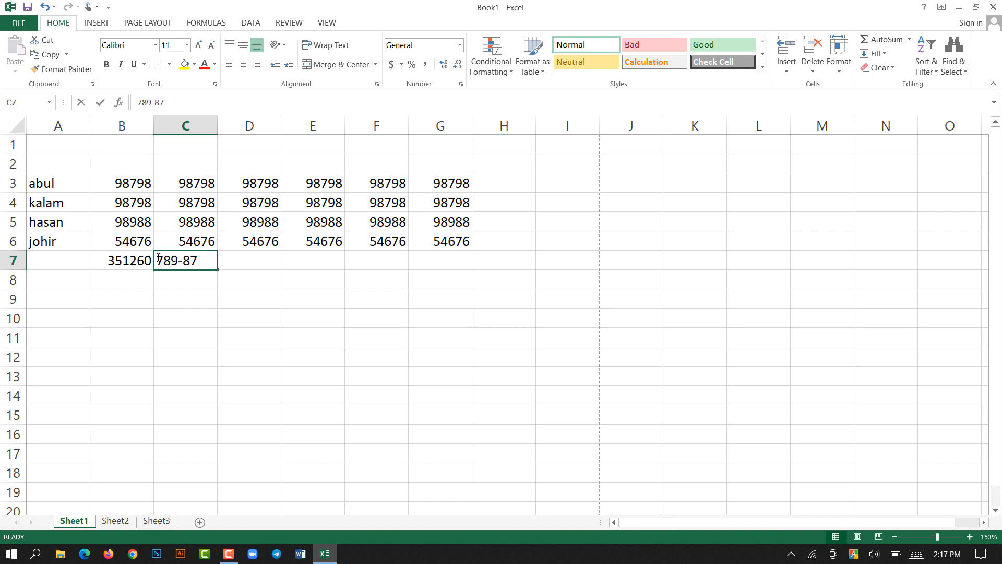
{"action": "type", "text": "+"}
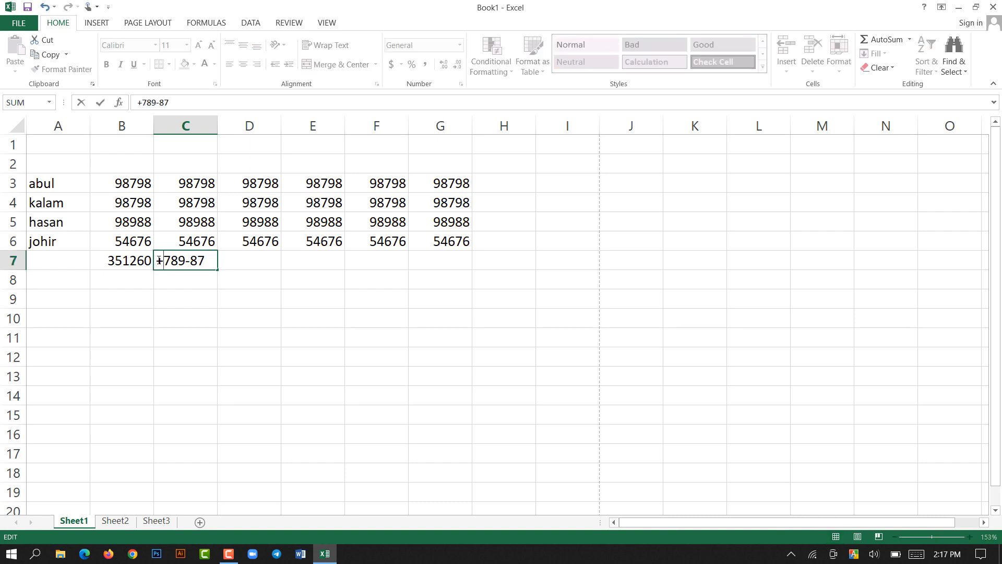
{"action": "key", "text": "BackSpace"}
{"action": "type", "text": "="}
{"action": "key", "text": "Return"}
{"action": "left_click", "coordinate": [204, 261]}
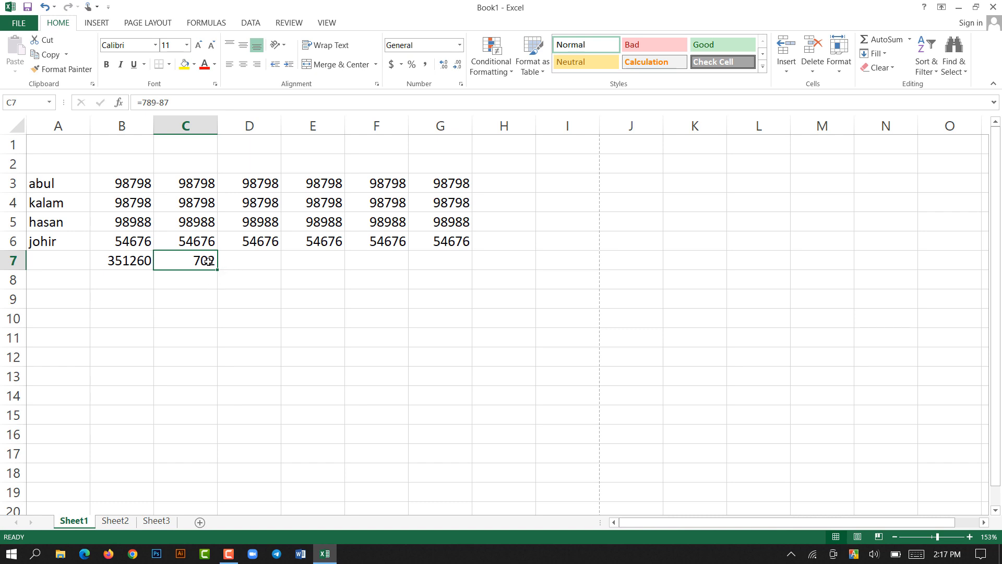
Replace the fixed numbers in the C7 formula with cell references so it reads =C3-D6.
{"action": "double_click", "coordinate": [189, 261]}
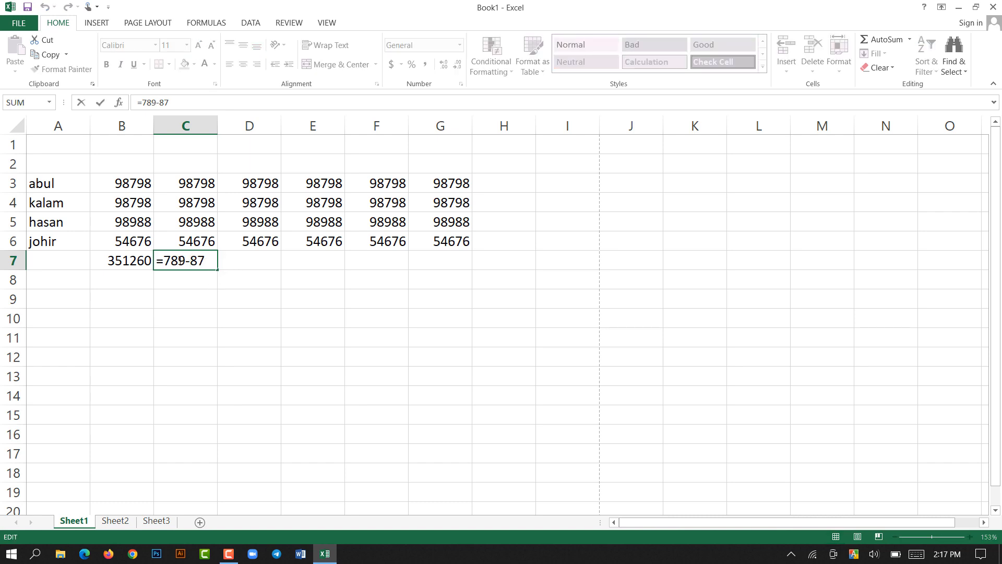
{"action": "left_click_drag", "start_coordinate": [202, 260], "coordinate": [164, 260]}
{"action": "left_click", "coordinate": [201, 177]}
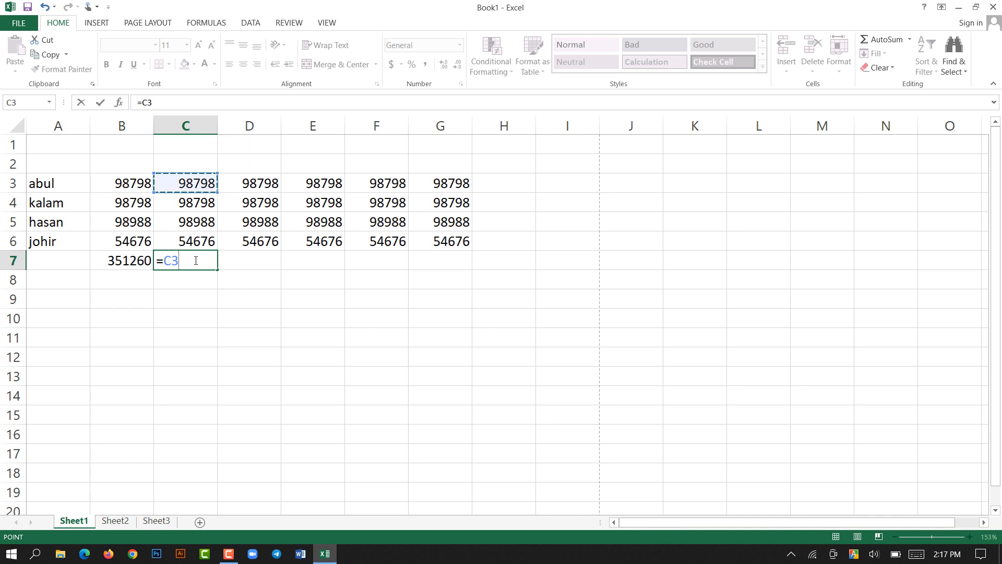
{"action": "type", "text": "-"}
{"action": "left_click", "coordinate": [269, 241]}
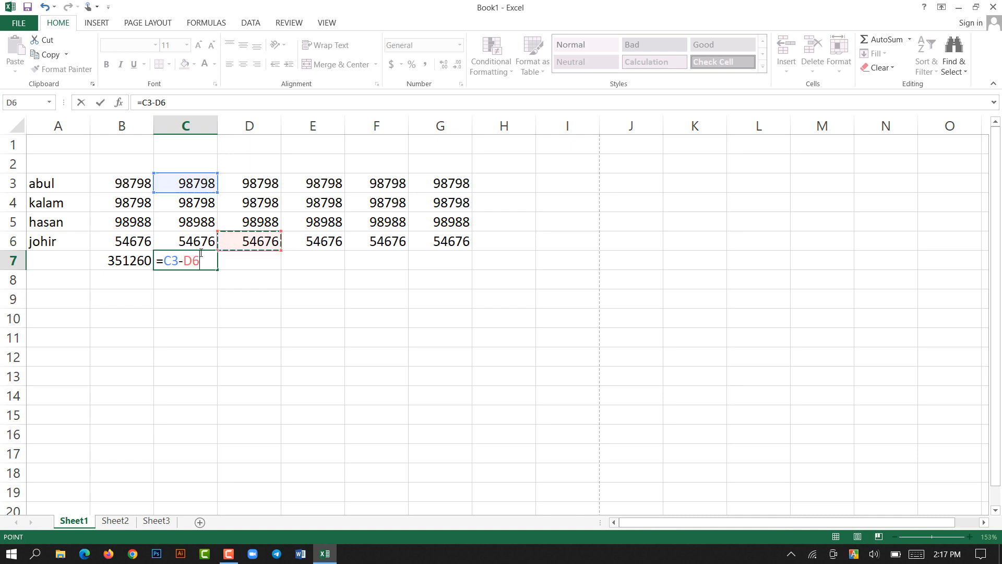
{"action": "key", "text": "Return"}
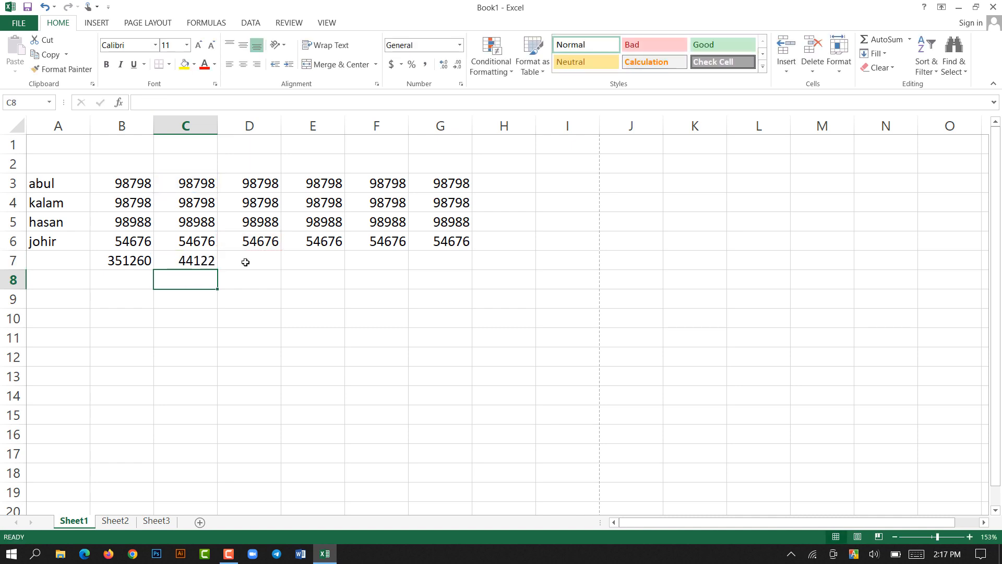
{"action": "left_click", "coordinate": [187, 262]}
Multiply two cells in D7 with the formula =D4*D6 and widen column D slightly.
{"action": "left_click", "coordinate": [241, 263]}
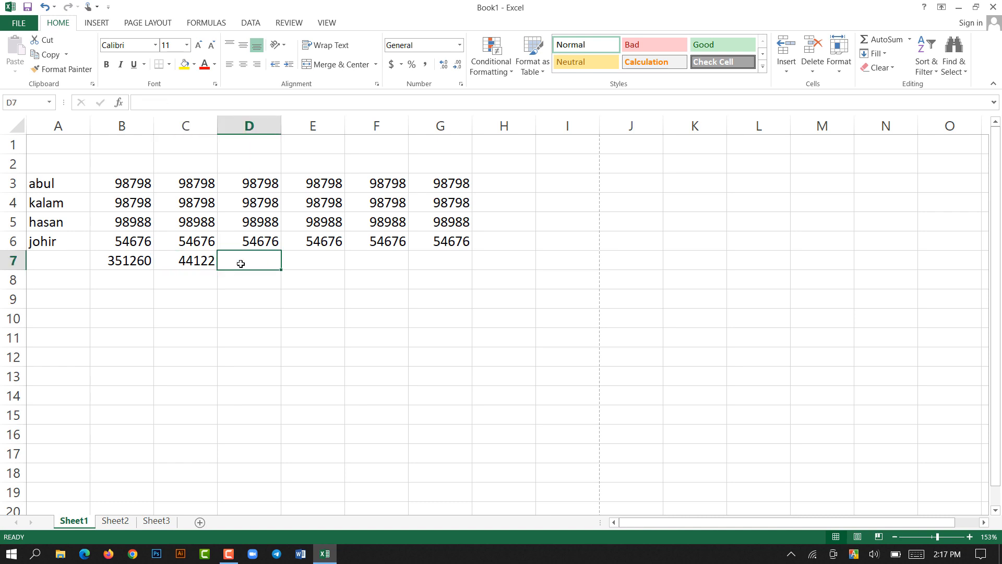
{"action": "type", "text": "="}
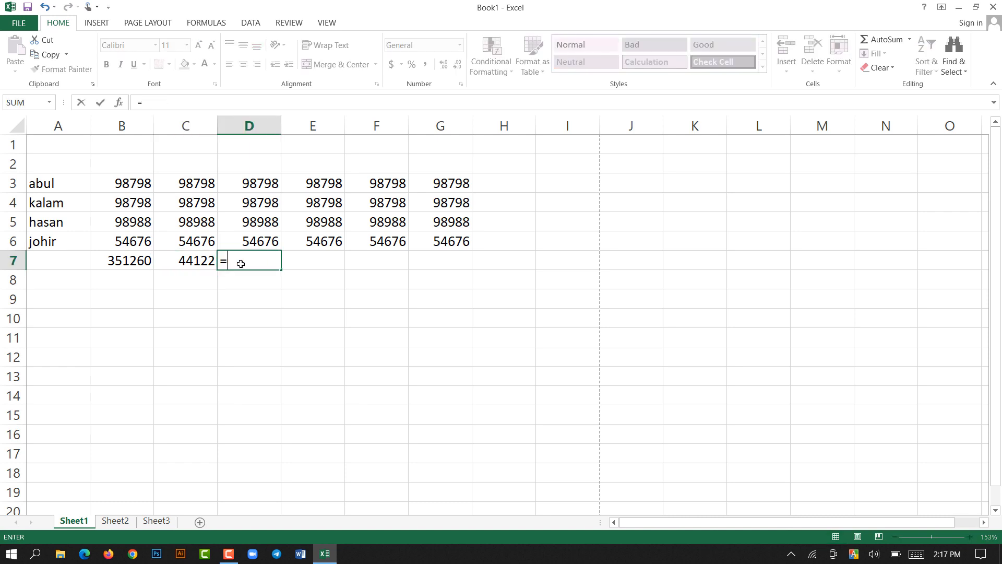
{"action": "left_click", "coordinate": [256, 204]}
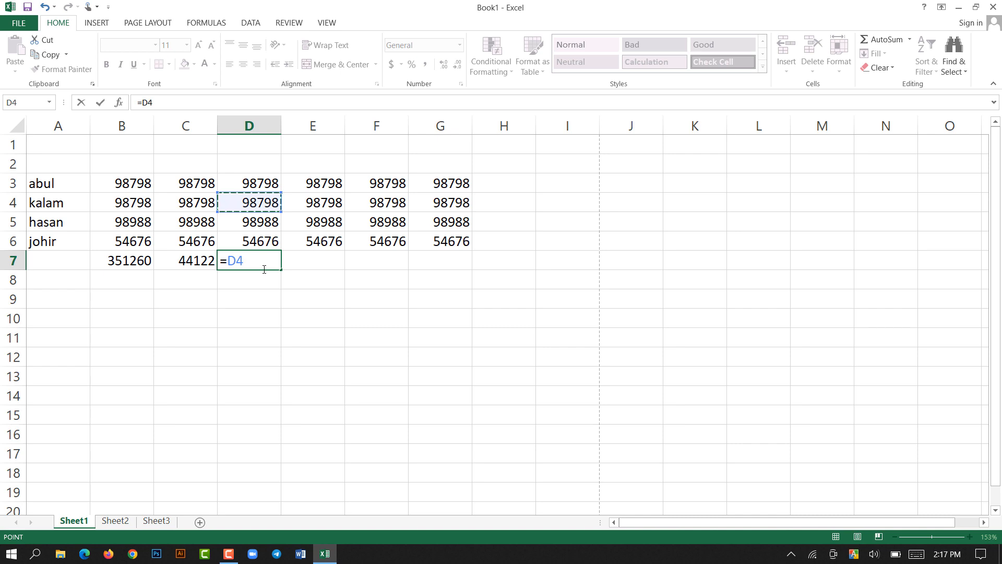
{"action": "type", "text": "*"}
{"action": "left_click", "coordinate": [261, 238]}
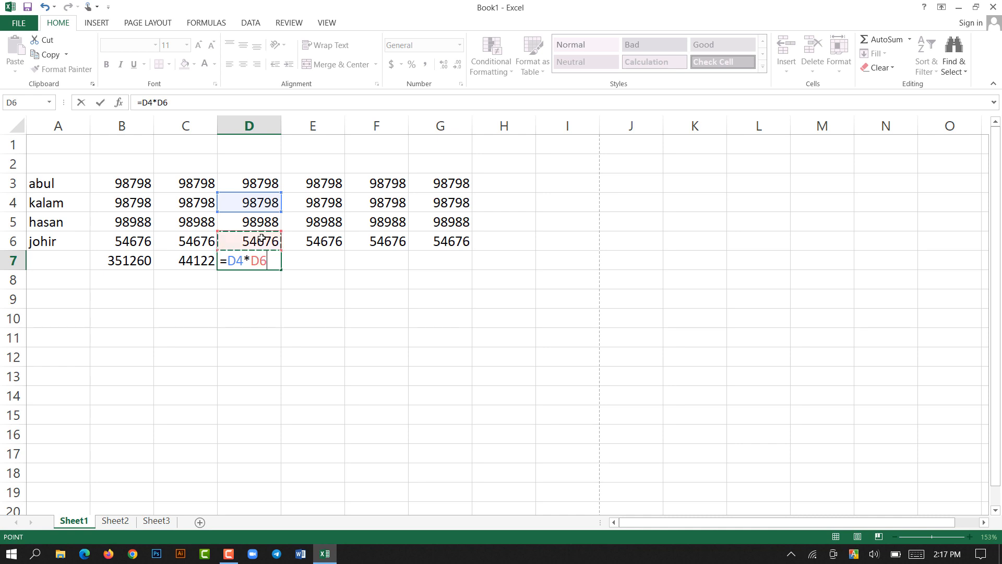
{"action": "key", "text": "Return"}
{"action": "left_click", "coordinate": [256, 259]}
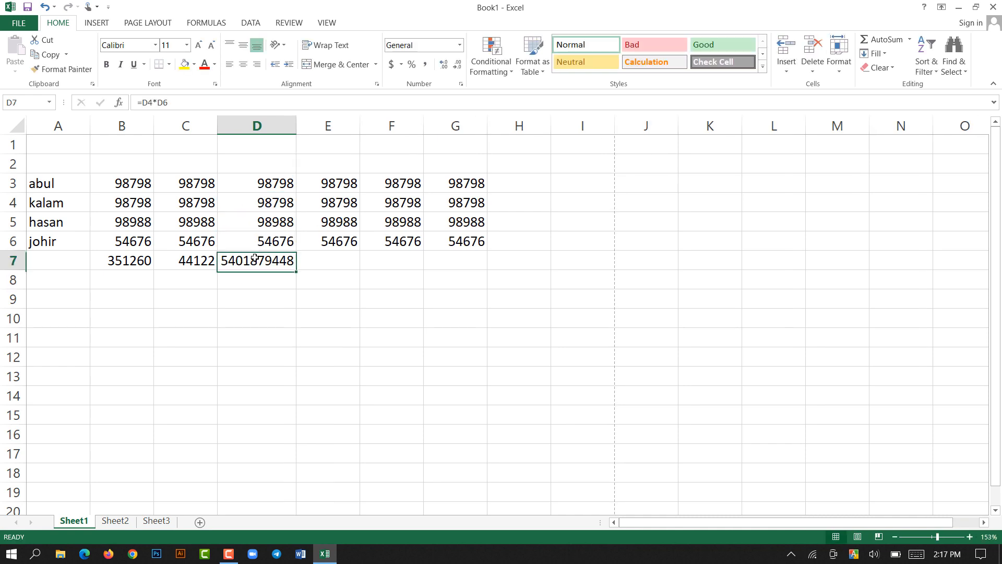
{"action": "left_click_drag", "start_coordinate": [296, 126], "coordinate": [309, 126]}
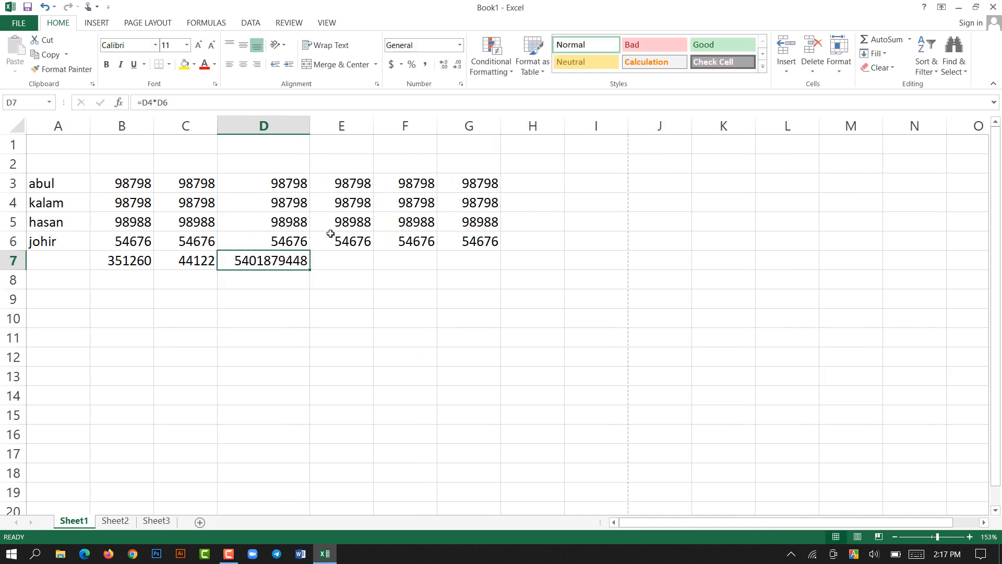
{"action": "left_click", "coordinate": [344, 264]}
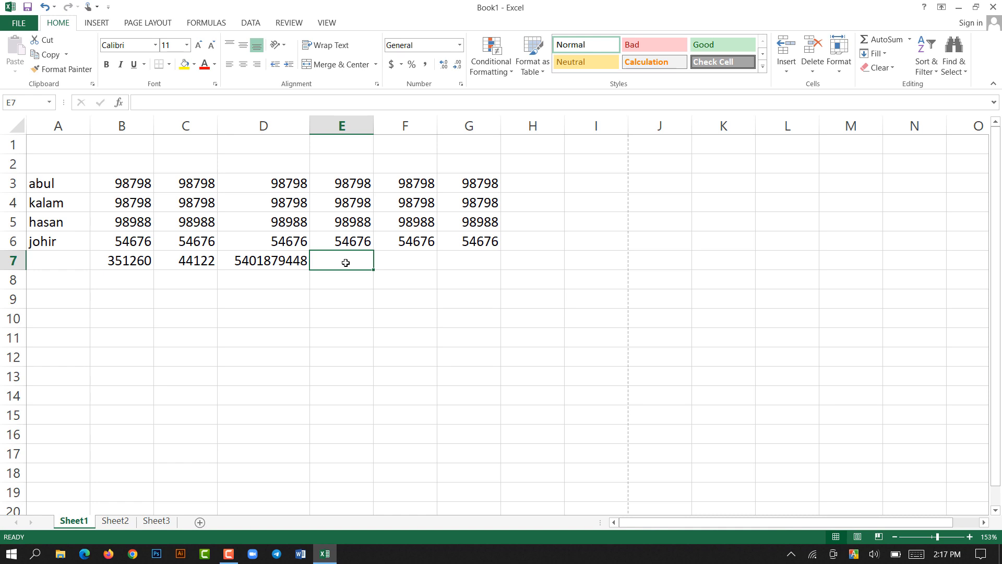
Divide two cells of column E in E7 with the formula =E4/E6.
{"action": "type", "text": "="}
{"action": "left_click", "coordinate": [355, 202]}
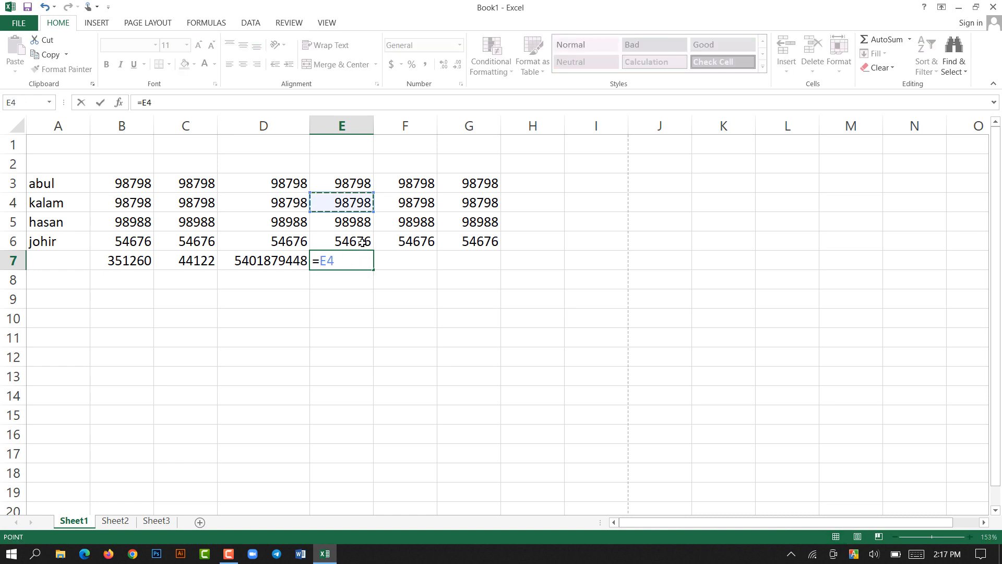
{"action": "type", "text": "/"}
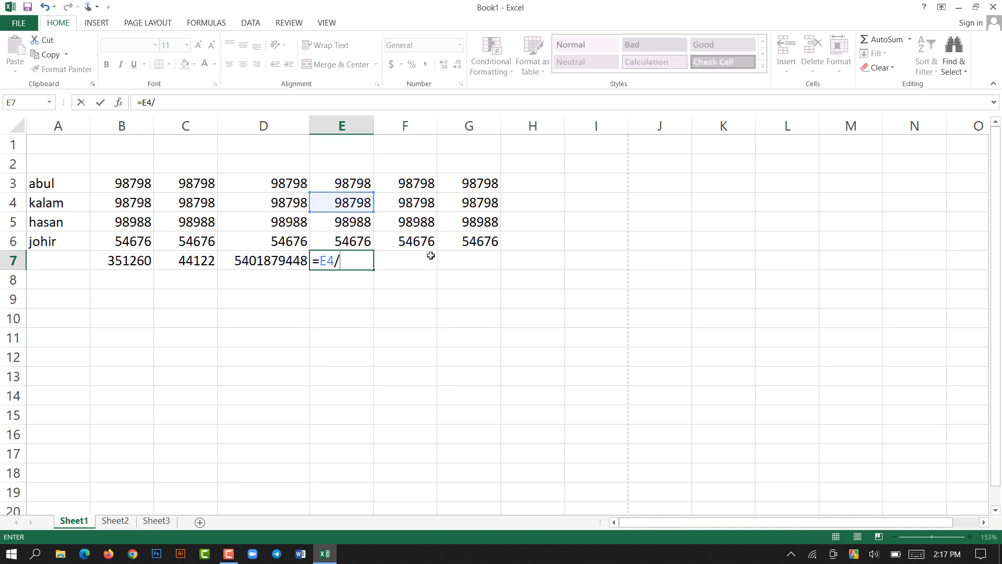
{"action": "left_click", "coordinate": [356, 240]}
{"action": "key", "text": "Return"}
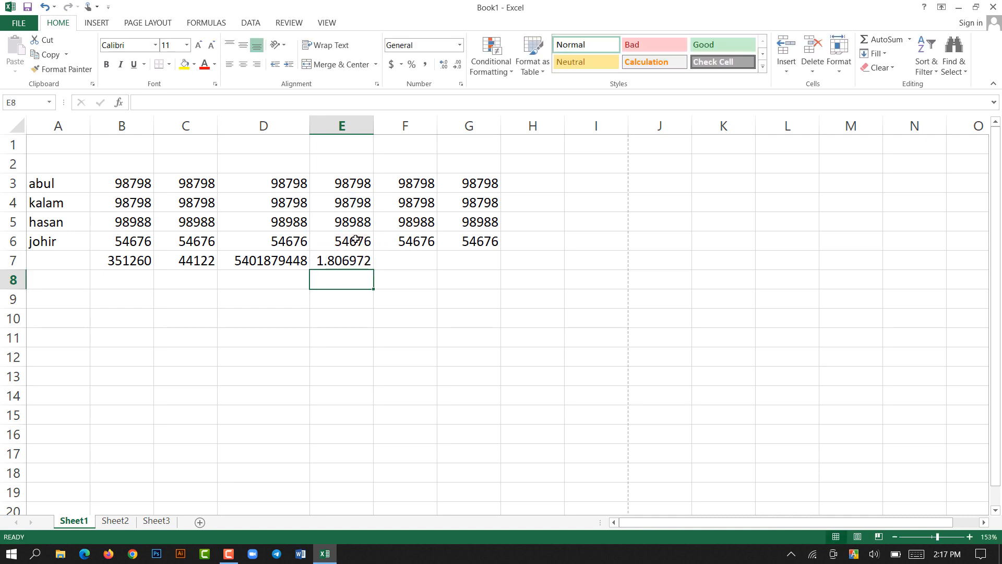
Increase the decimals shown in E7 to eight places, then reduce them to two.
{"action": "left_click", "coordinate": [346, 262]}
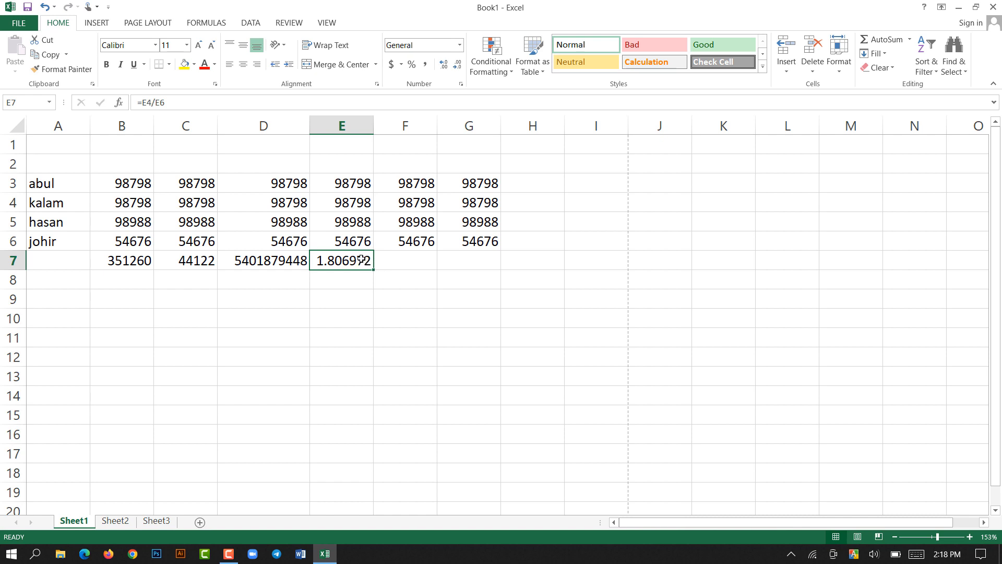
{"action": "left_click", "coordinate": [445, 68]}
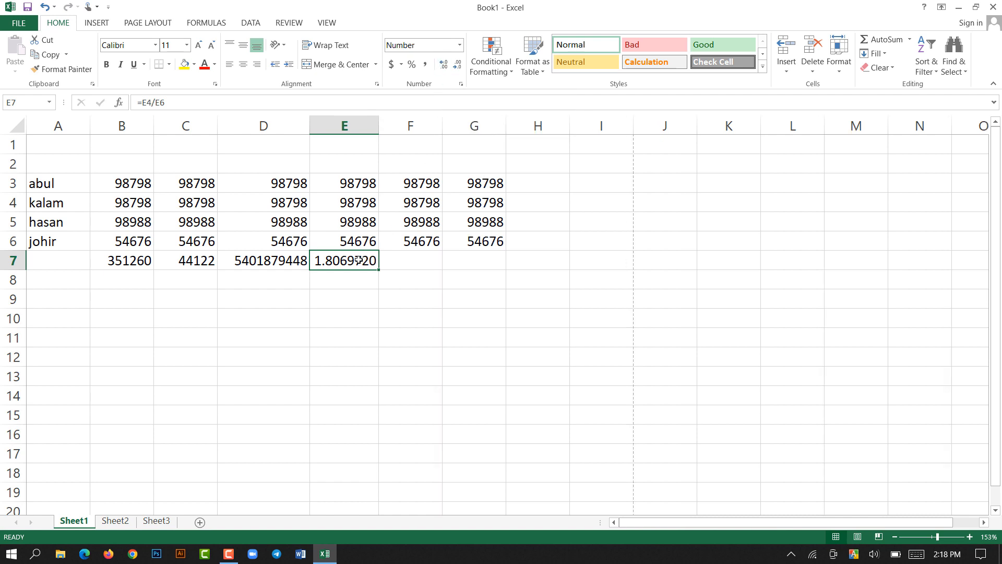
{"action": "left_click", "coordinate": [447, 67]}
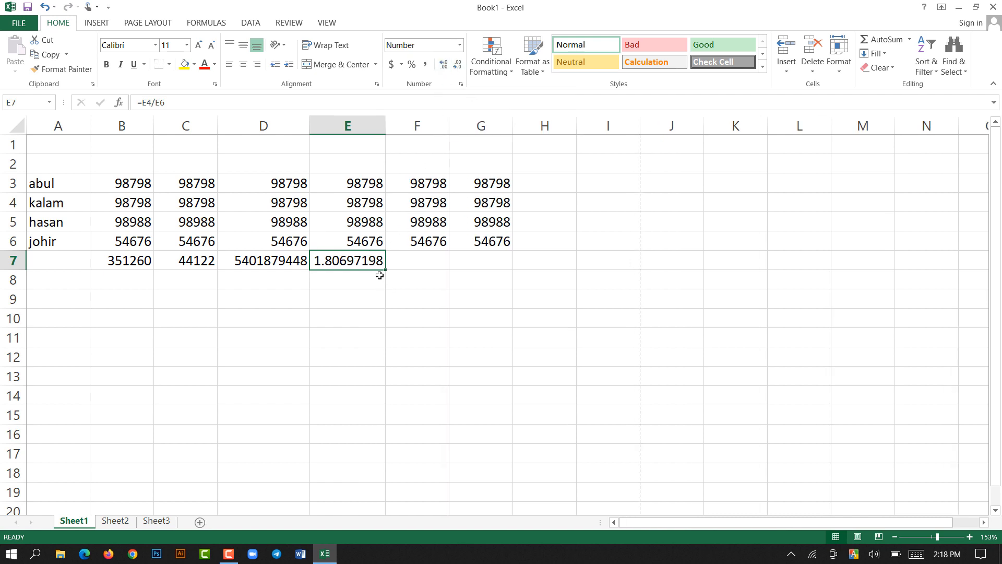
{"action": "left_click", "coordinate": [457, 67]}
{"action": "left_click", "coordinate": [457, 67]}
{"action": "left_click", "coordinate": [457, 67]}
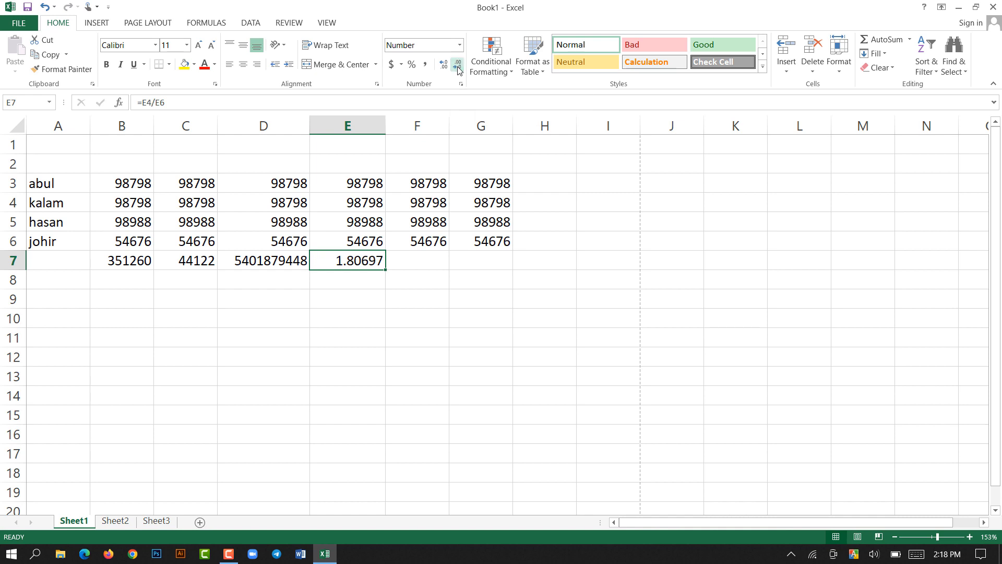
{"action": "left_click", "coordinate": [457, 66]}
{"action": "left_click", "coordinate": [457, 67]}
{"action": "left_click", "coordinate": [457, 67]}
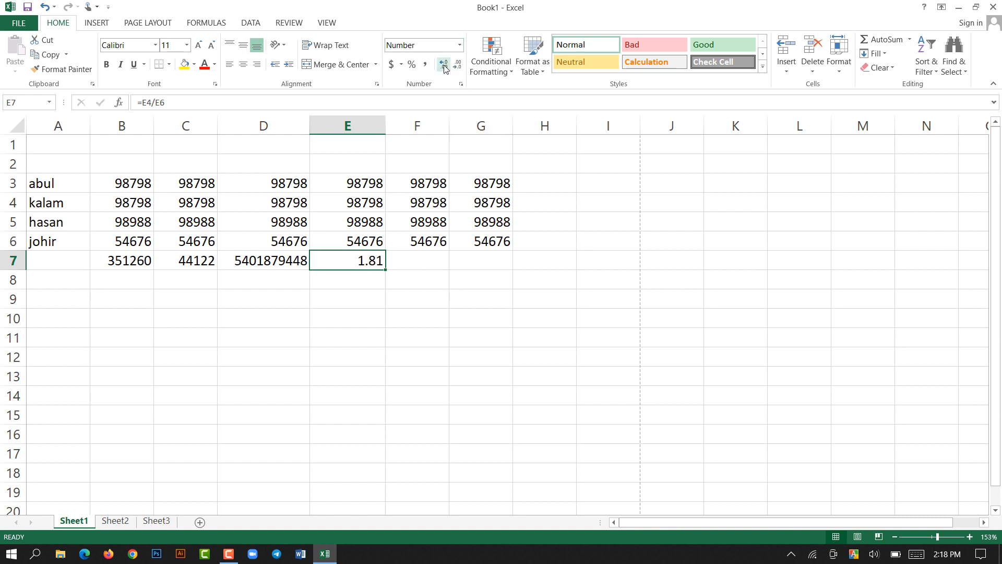
Try the Percentage and Fraction formats on E7, then return the cell to the Number format.
{"action": "left_click", "coordinate": [413, 65]}
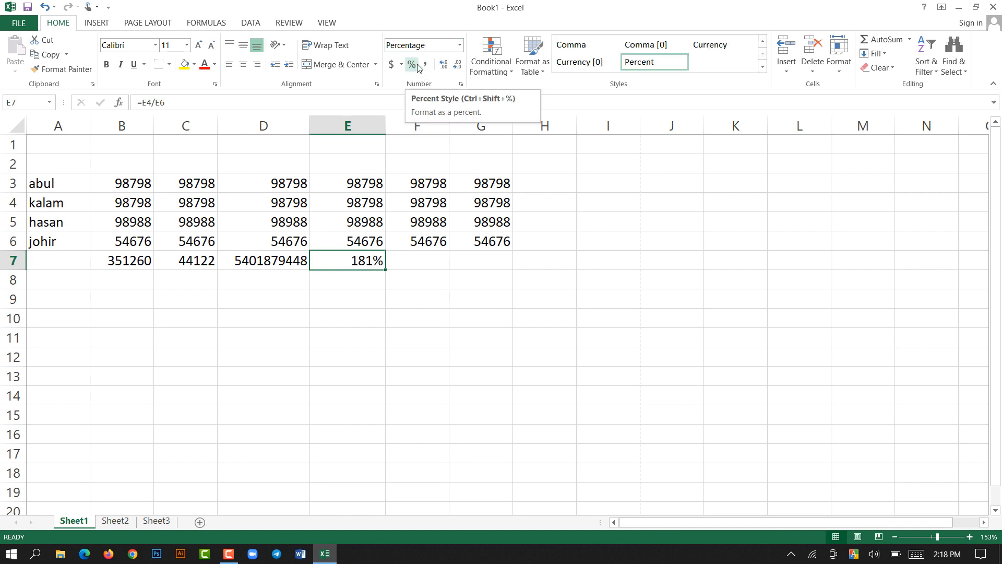
{"action": "left_click", "coordinate": [460, 46]}
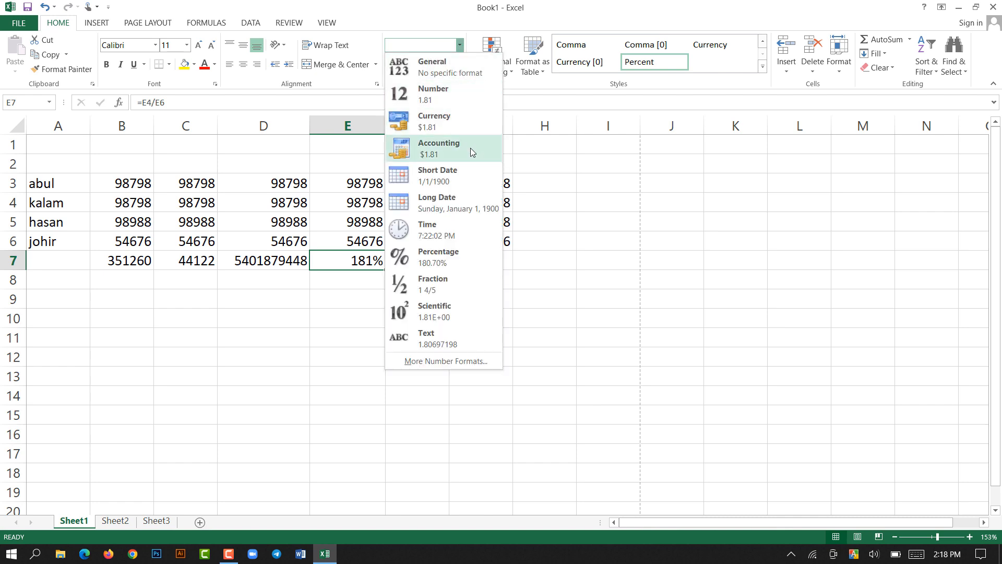
{"action": "left_click", "coordinate": [462, 281]}
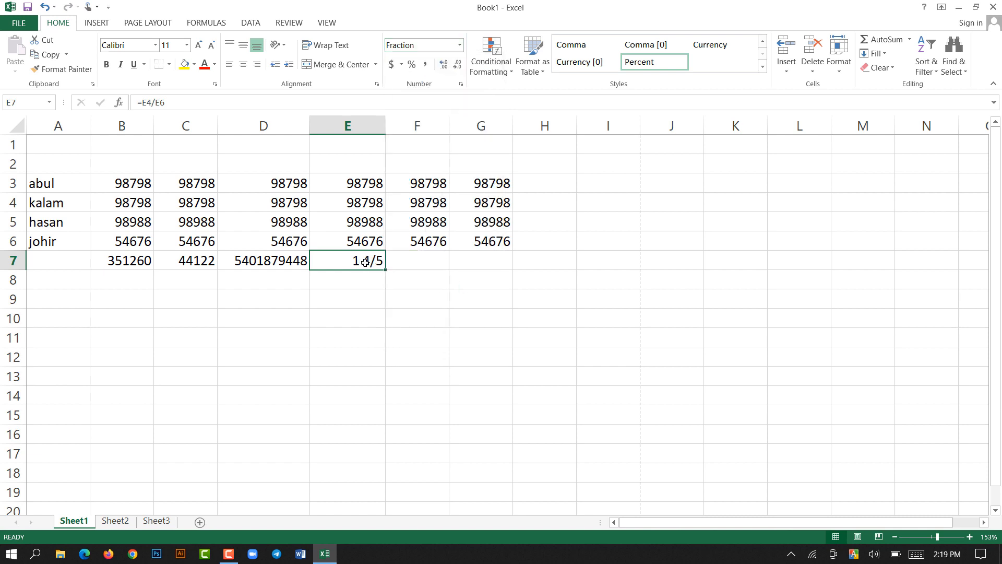
{"action": "left_click", "coordinate": [459, 46]}
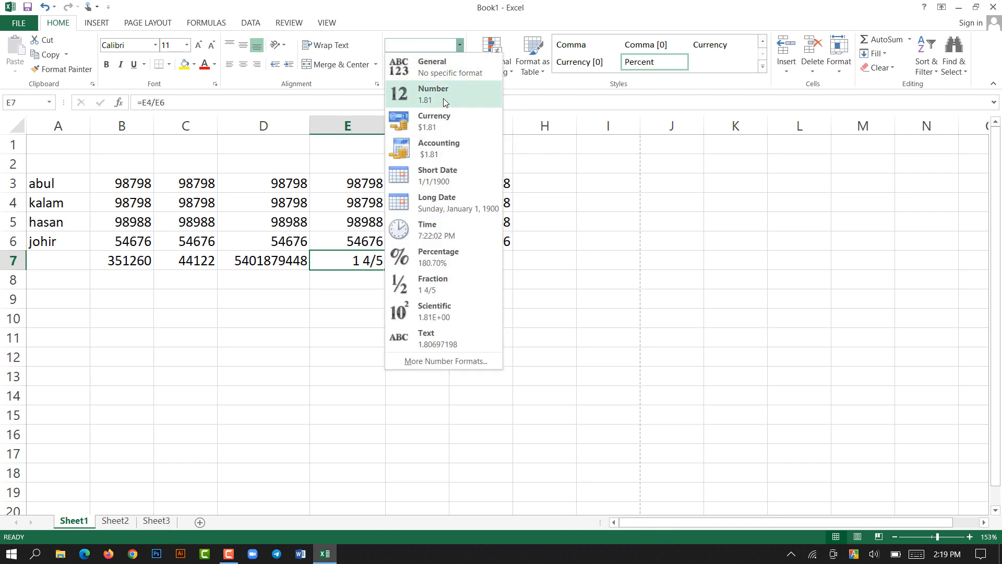
{"action": "left_click", "coordinate": [443, 98]}
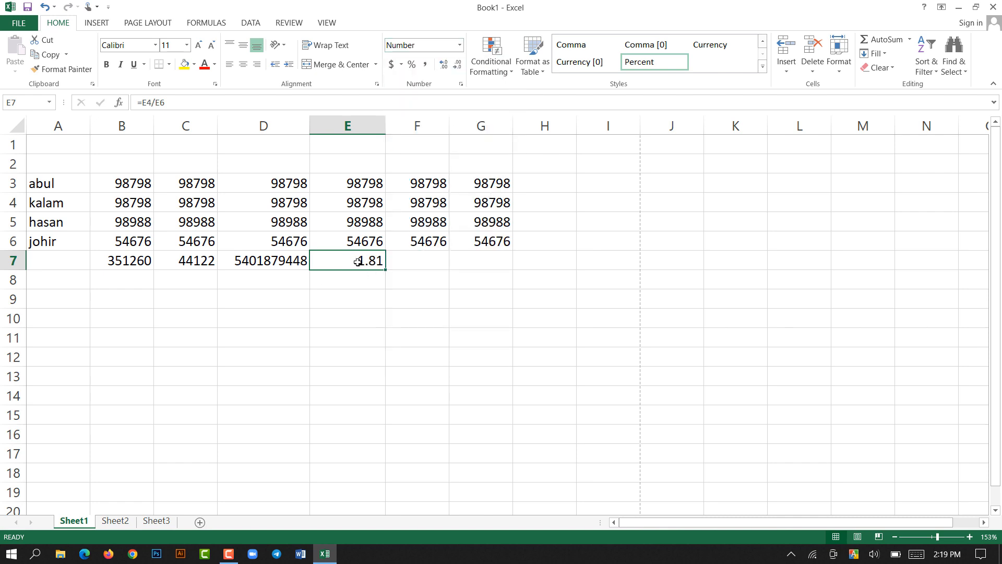
{"action": "left_click", "coordinate": [401, 265]}
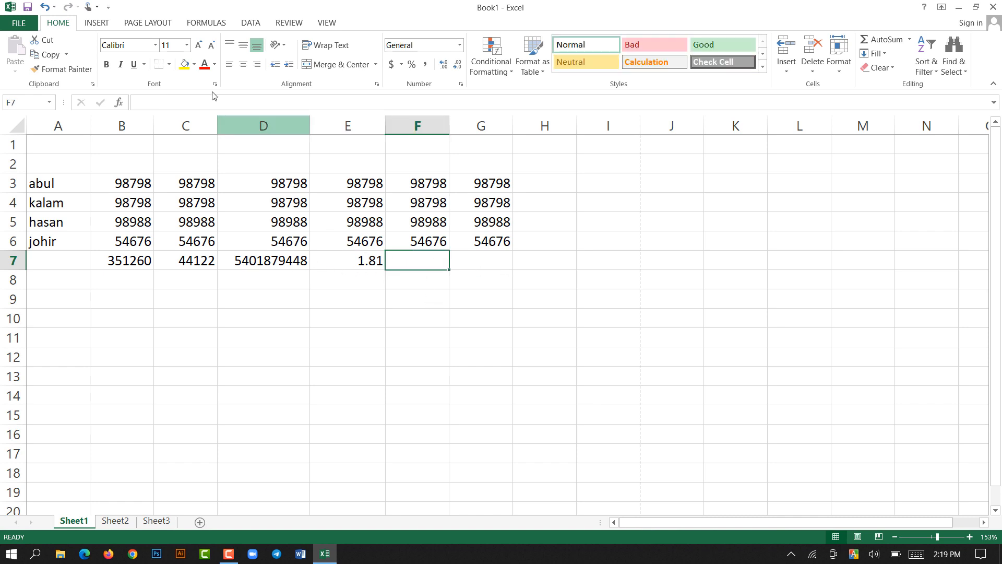
Insert a 2-D clustered bar chart from the data table.
{"action": "left_click", "coordinate": [107, 26]}
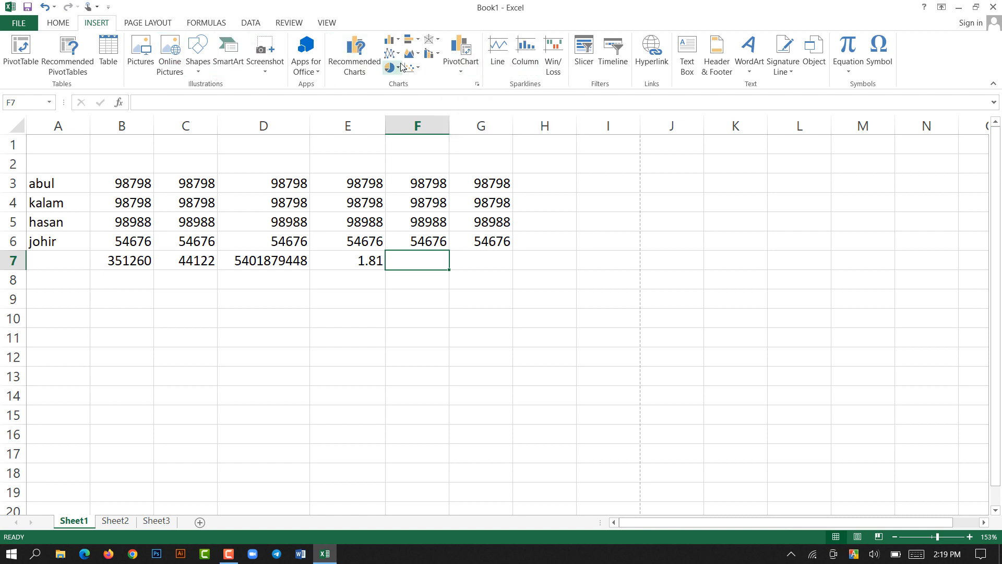
{"action": "left_click", "coordinate": [460, 74]}
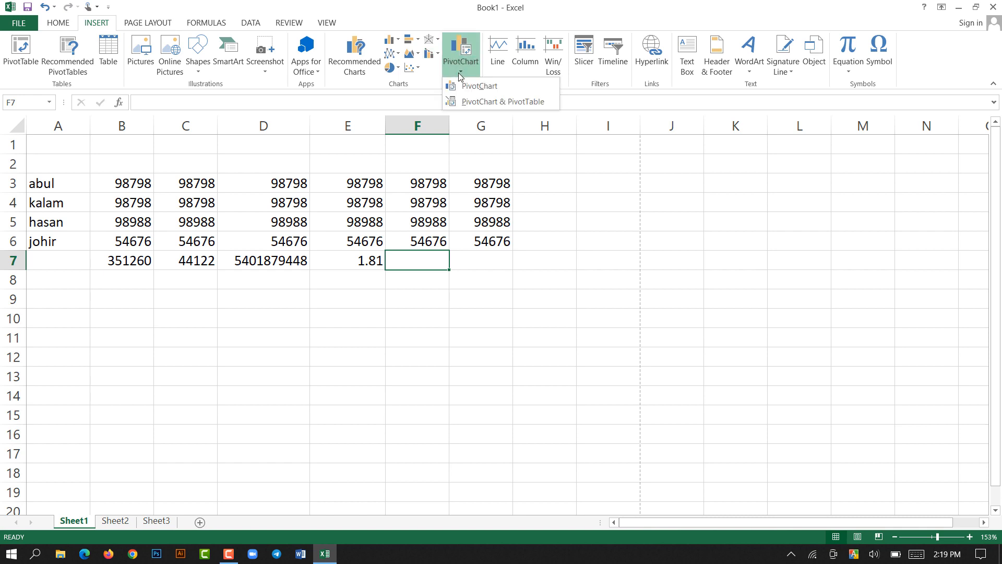
{"action": "left_click", "coordinate": [411, 39]}
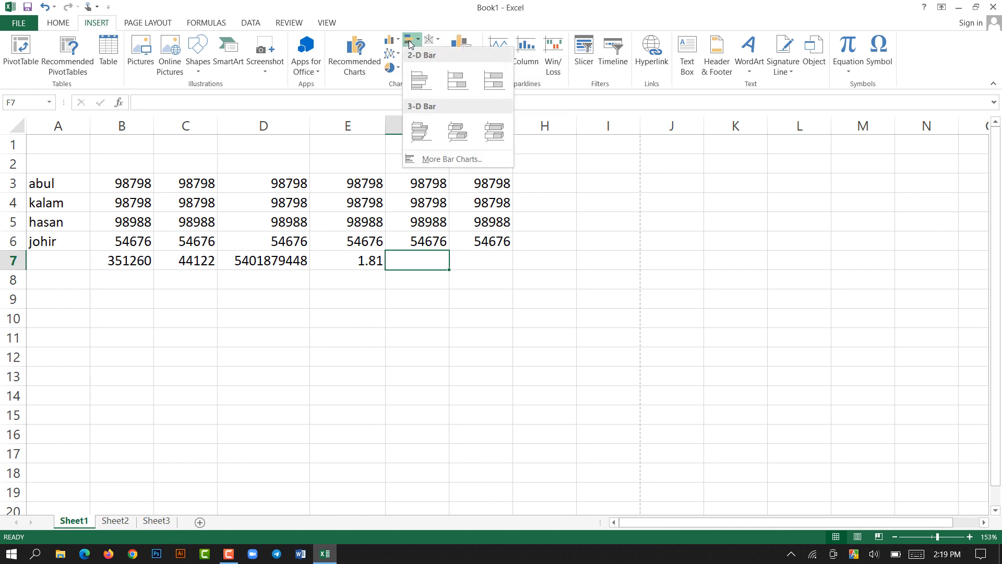
{"action": "left_click", "coordinate": [419, 79]}
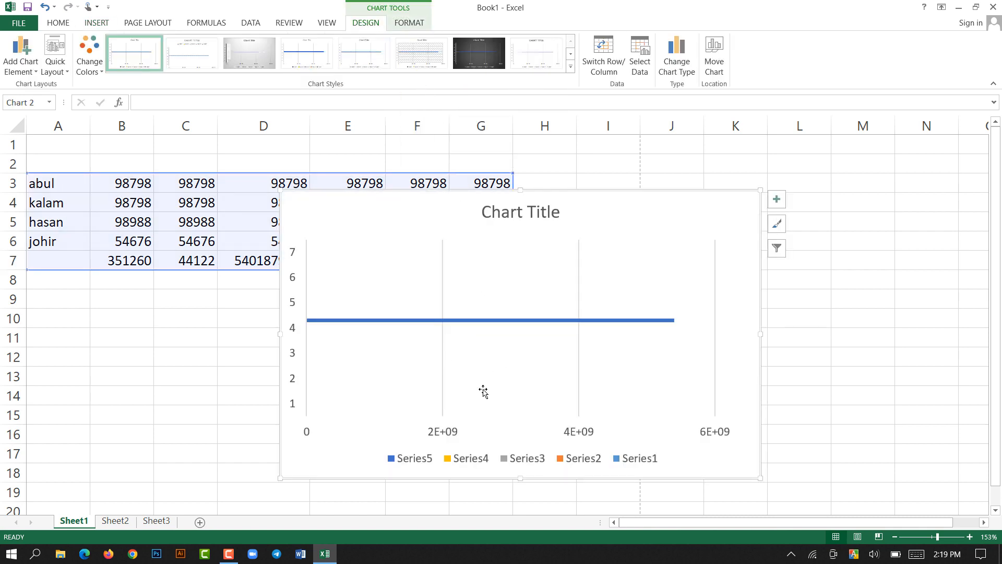
Move the bar chart clear of the data and apply a coloured arrow icon set to A3:G6.
{"action": "left_click", "coordinate": [540, 320]}
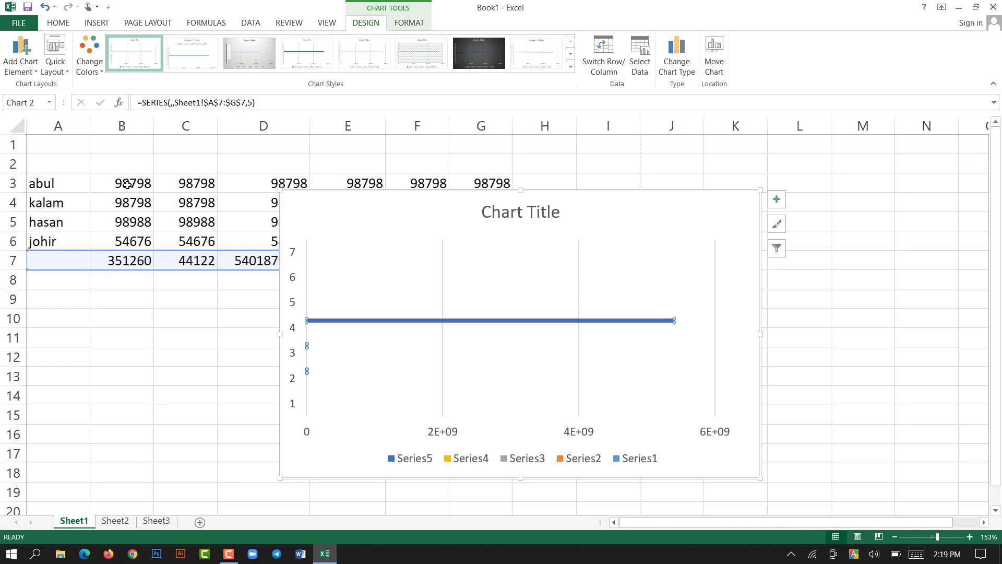
{"action": "left_click_drag", "start_coordinate": [127, 183], "coordinate": [492, 237]}
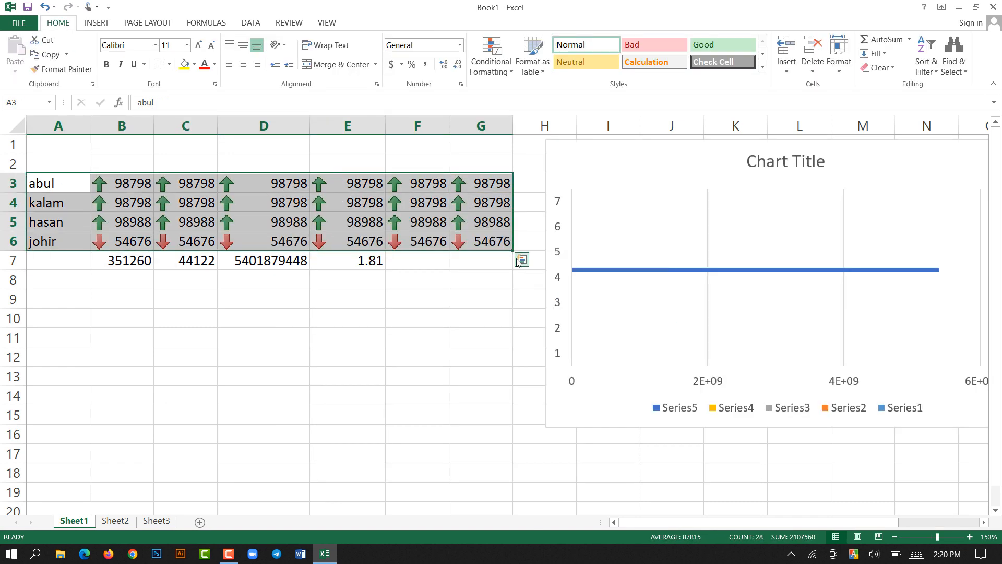
Insert a 2-D clustered column chart from the range A3:G6.
{"action": "left_click", "coordinate": [90, 22]}
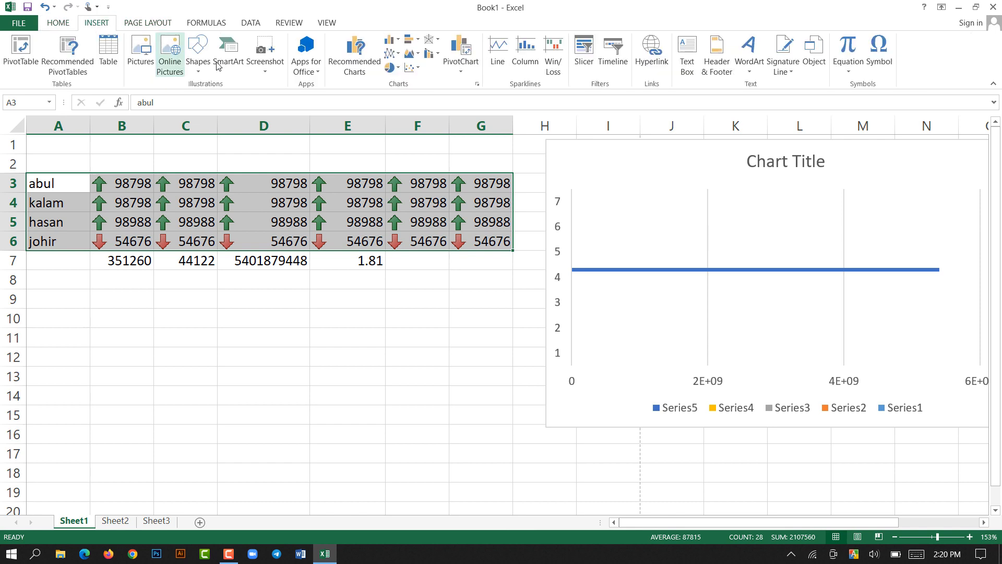
{"action": "left_click", "coordinate": [391, 41]}
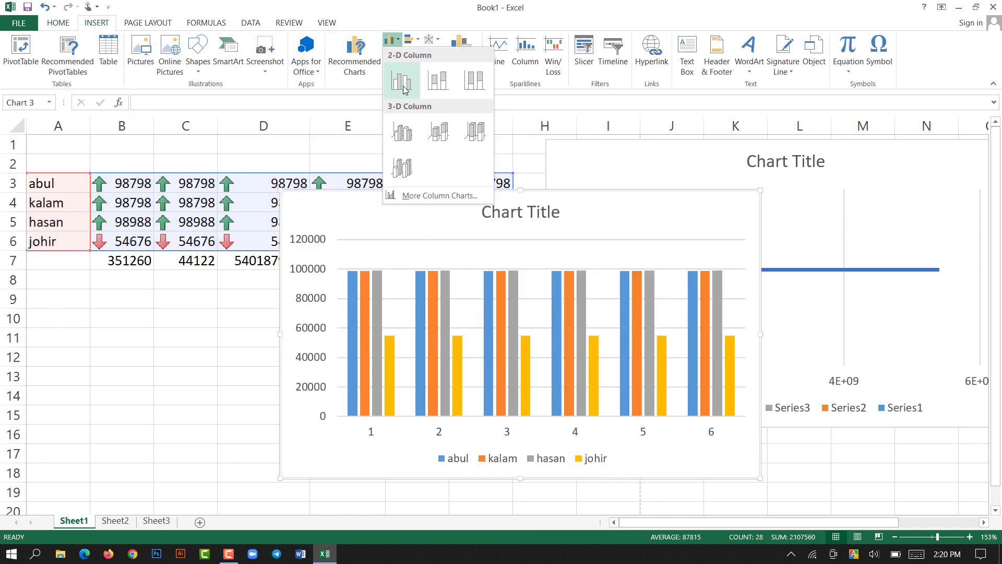
{"action": "left_click", "coordinate": [402, 89]}
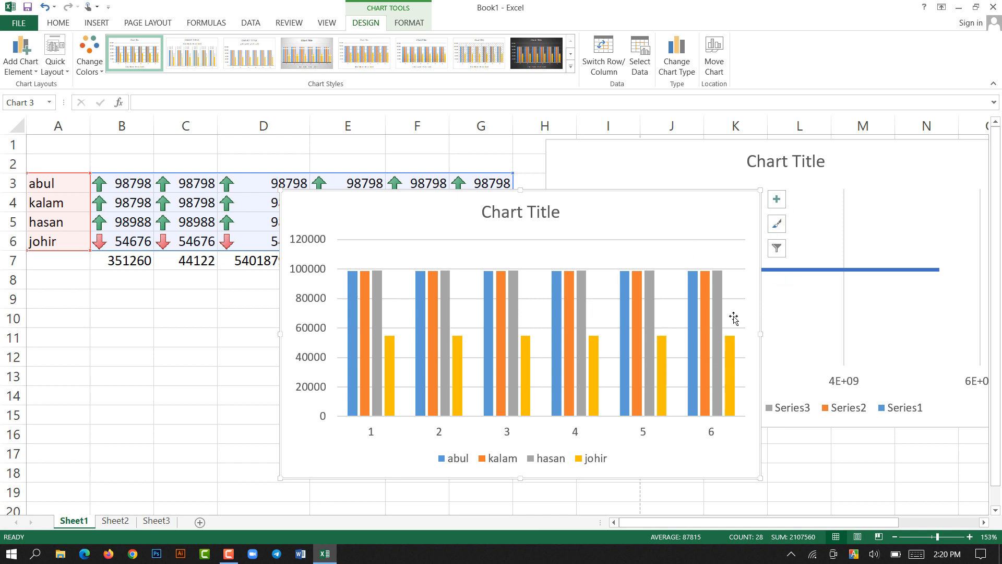
Delete the column chart and the bar chart from the sheet.
{"action": "key", "text": "Delete"}
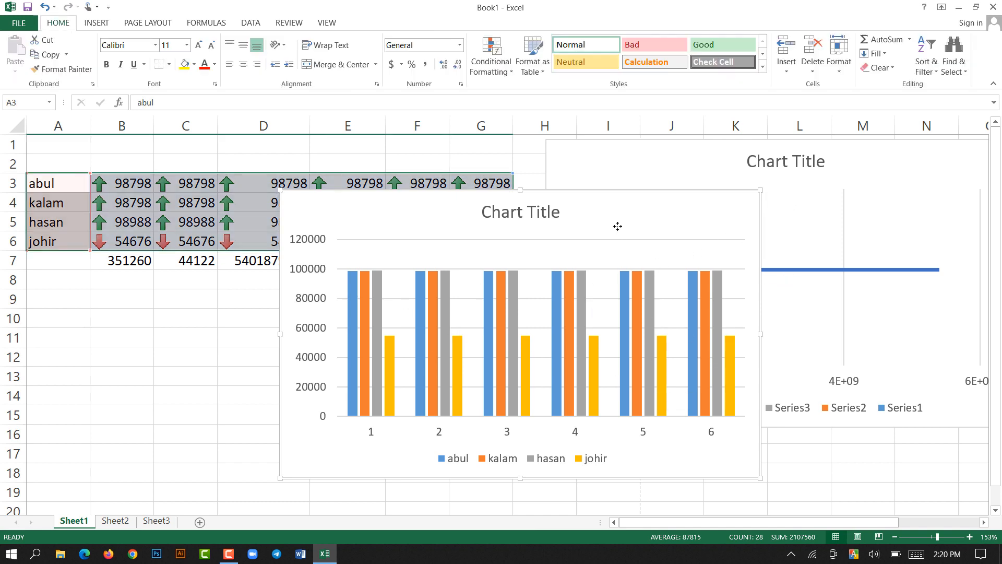
{"action": "left_click", "coordinate": [618, 219]}
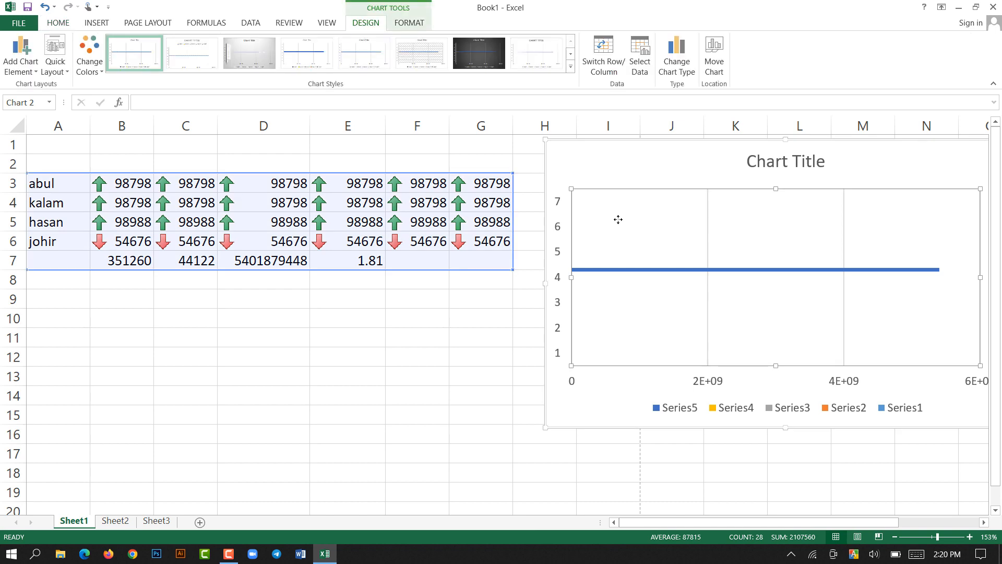
{"action": "left_click", "coordinate": [592, 163]}
{"action": "key", "text": "Delete"}
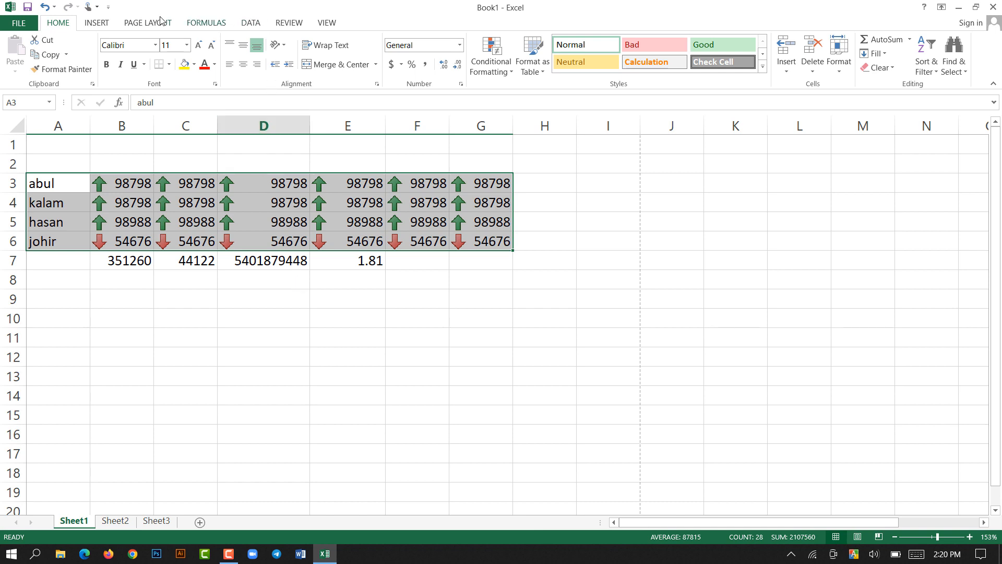
{"action": "left_click", "coordinate": [96, 24]}
{"action": "left_click", "coordinate": [188, 203]}
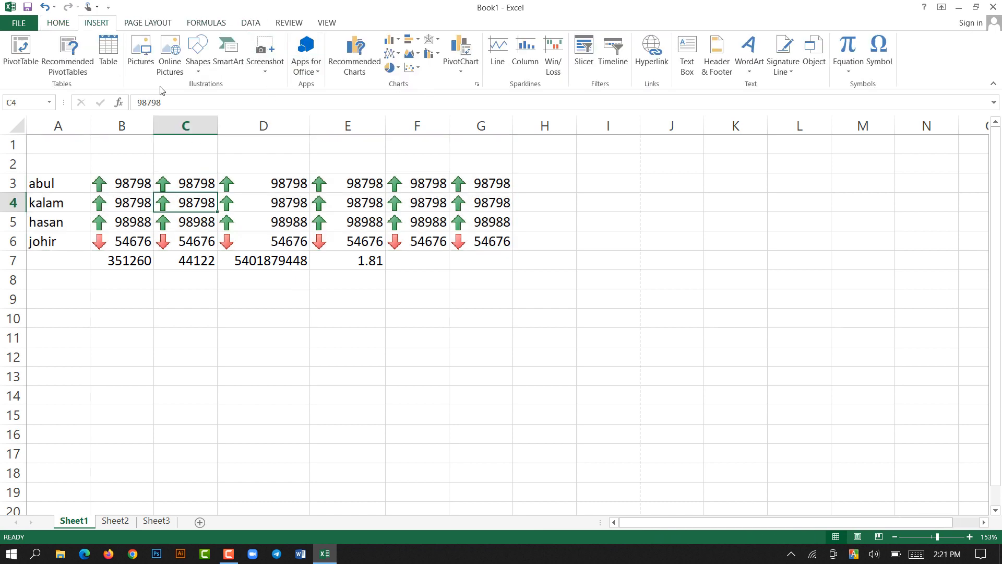
{"action": "left_click", "coordinate": [58, 23]}
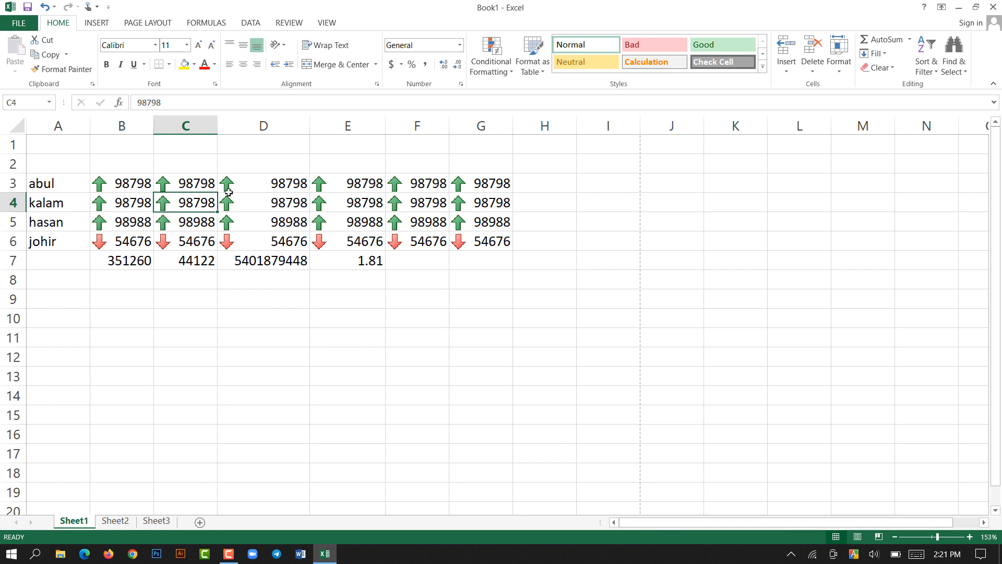
{"action": "left_click", "coordinate": [193, 302]}
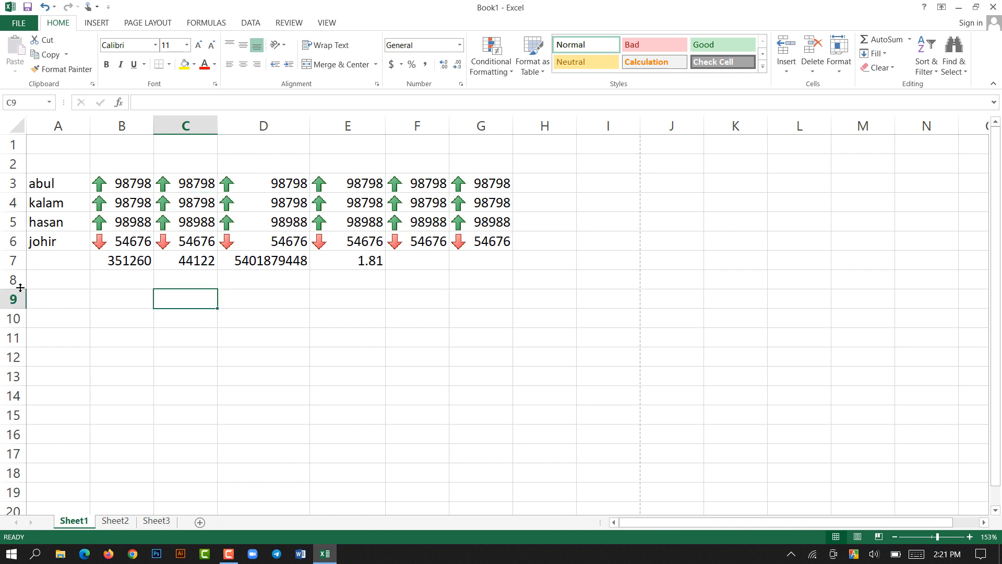
Increase the height of row 8 to nearly three times its size and enter dfsf in B8.
{"action": "left_click_drag", "start_coordinate": [20, 288], "coordinate": [20, 323]}
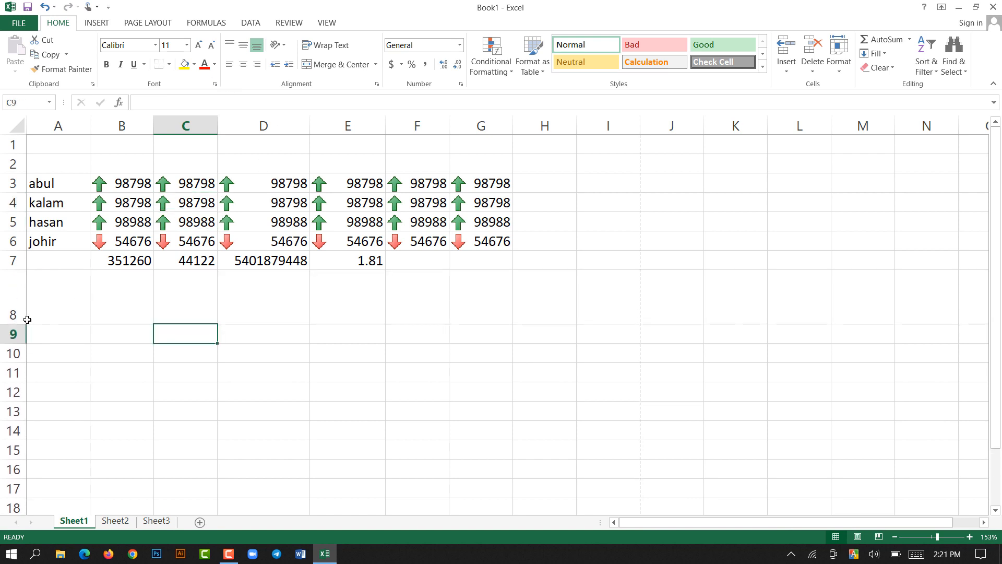
{"action": "left_click", "coordinate": [123, 295]}
{"action": "double_click", "coordinate": [114, 307]}
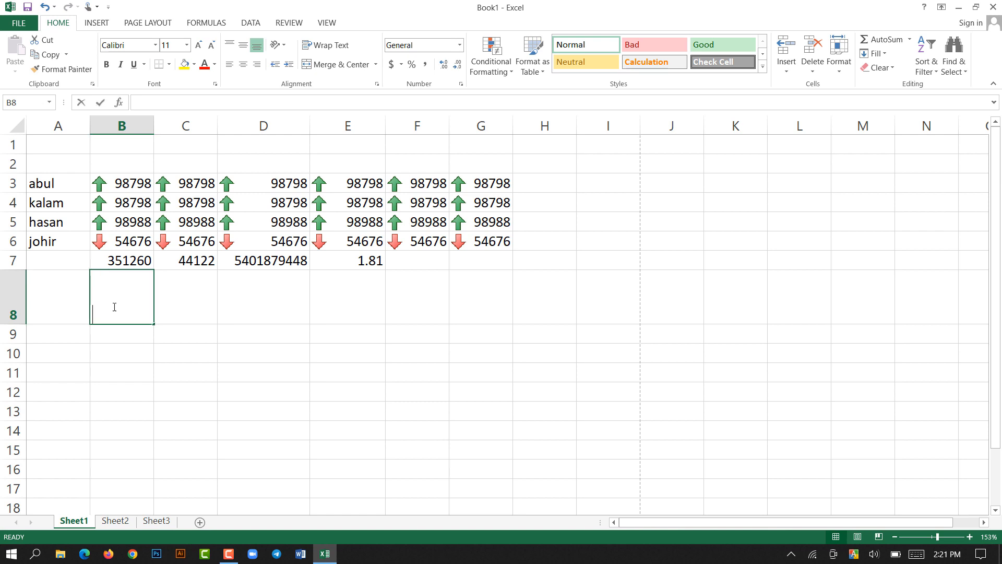
{"action": "type", "text": "dfsf"}
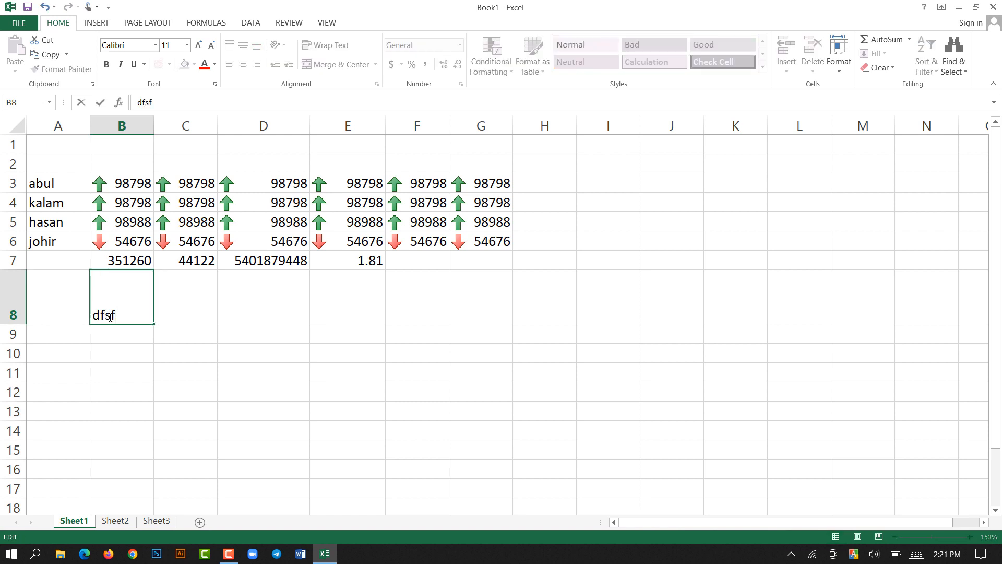
{"action": "double_click", "coordinate": [110, 317]}
{"action": "left_click", "coordinate": [201, 292]}
Align the text in B8 to the middle vertically and centre it horizontally.
{"action": "left_click", "coordinate": [124, 308]}
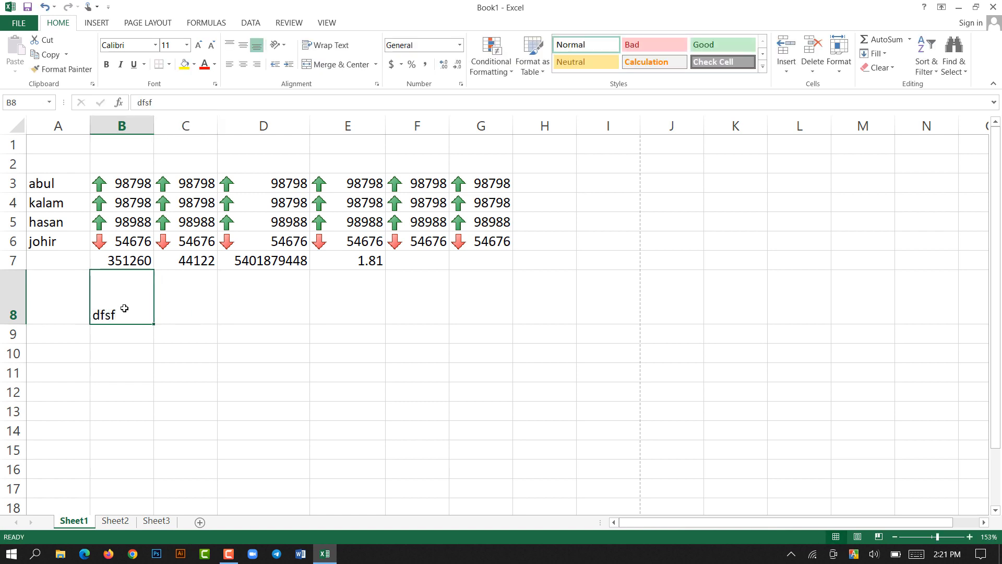
{"action": "left_click", "coordinate": [243, 46]}
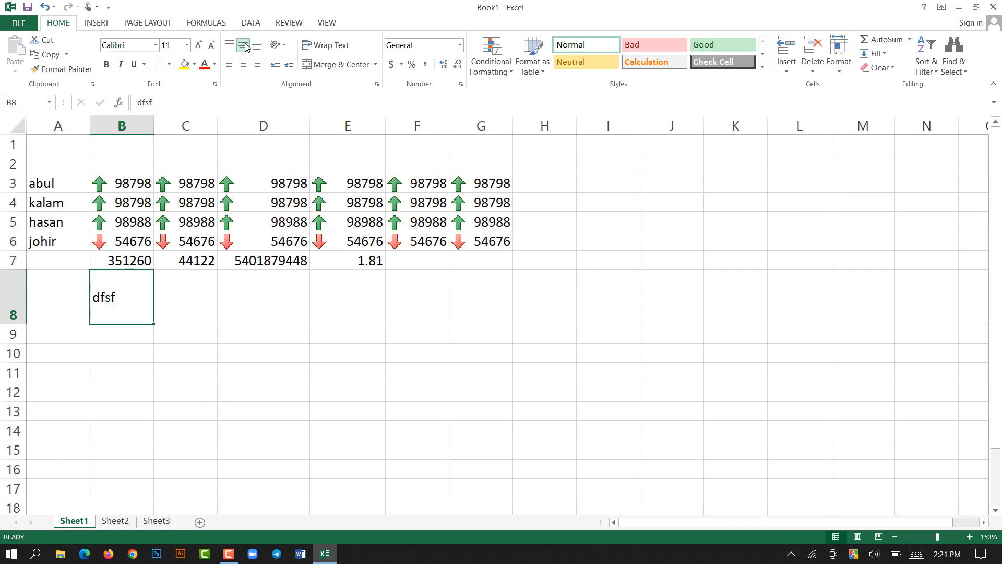
{"action": "left_click", "coordinate": [243, 64]}
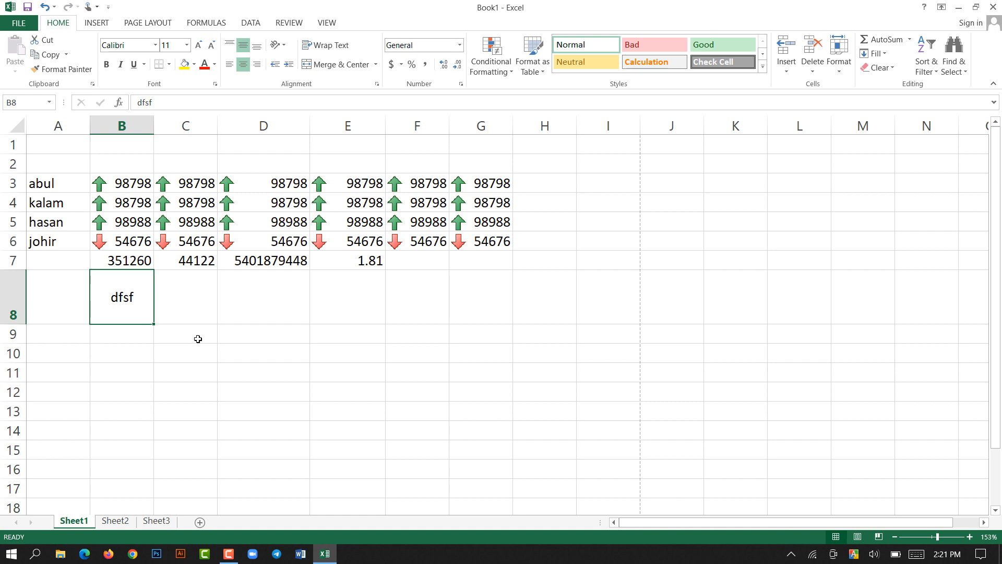
Merge cells C9 and D9 without centring and enter fdgfgd in the merged cell.
{"action": "left_click_drag", "start_coordinate": [198, 338], "coordinate": [253, 337]}
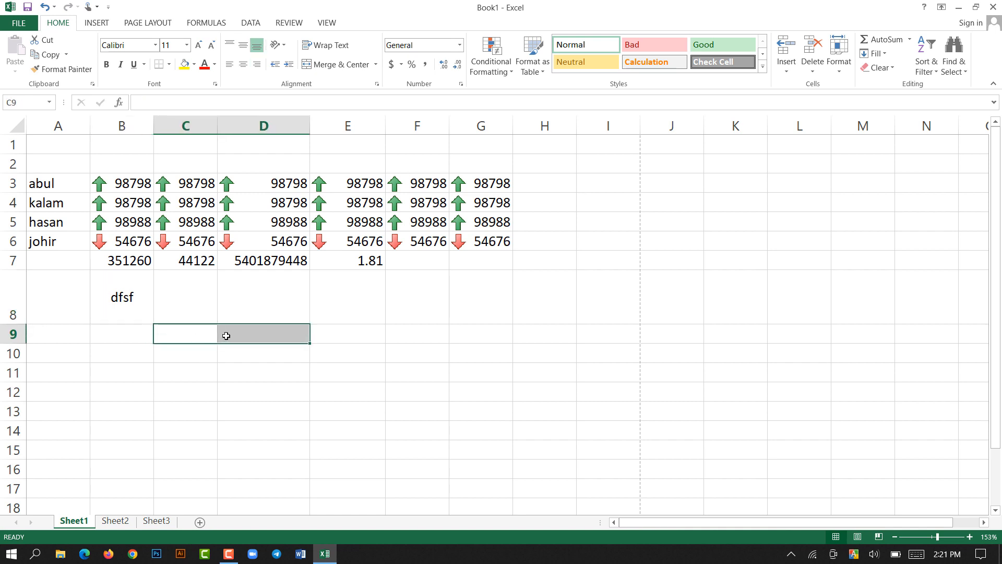
{"action": "left_click", "coordinate": [375, 64]}
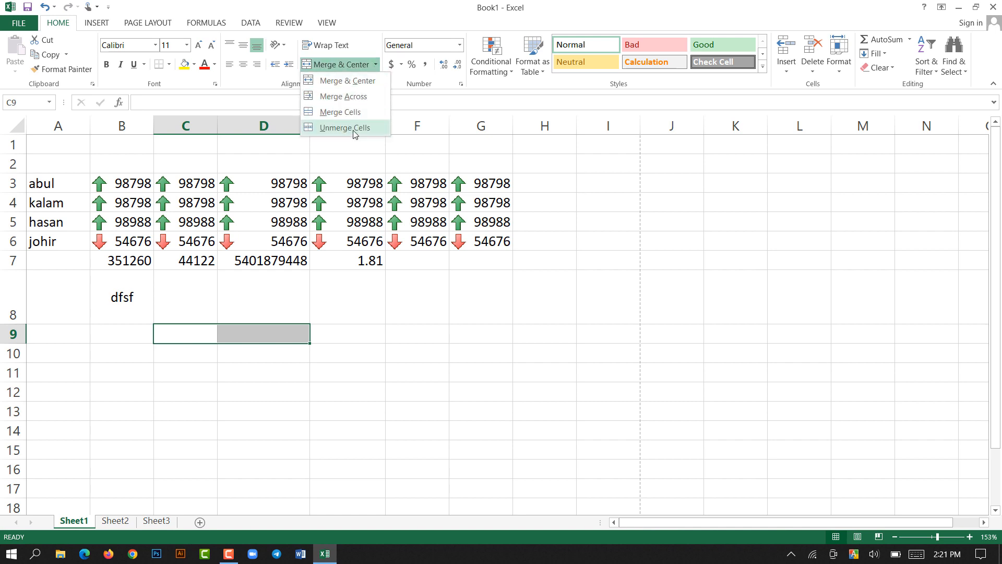
{"action": "left_click", "coordinate": [357, 112]}
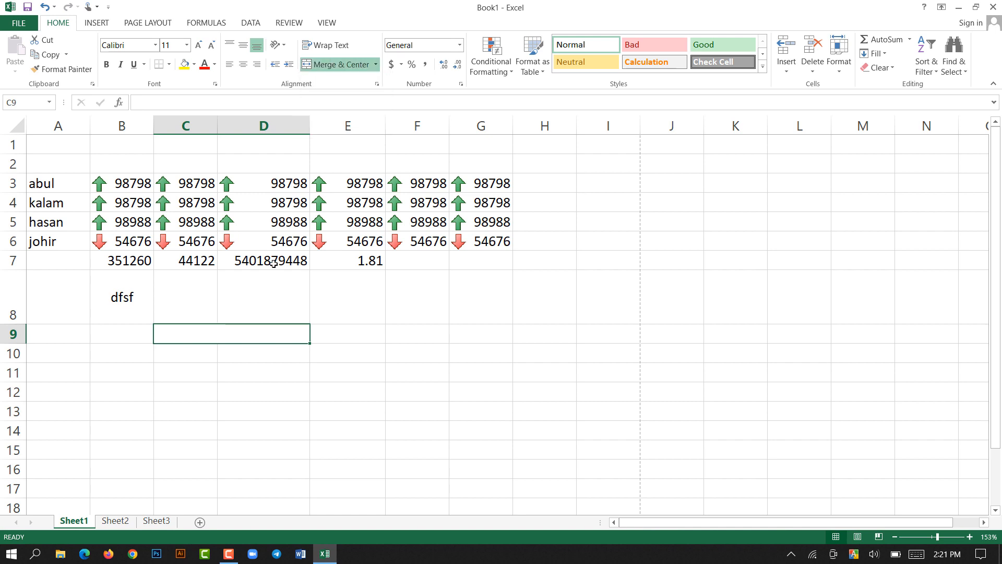
{"action": "left_click", "coordinate": [201, 389]}
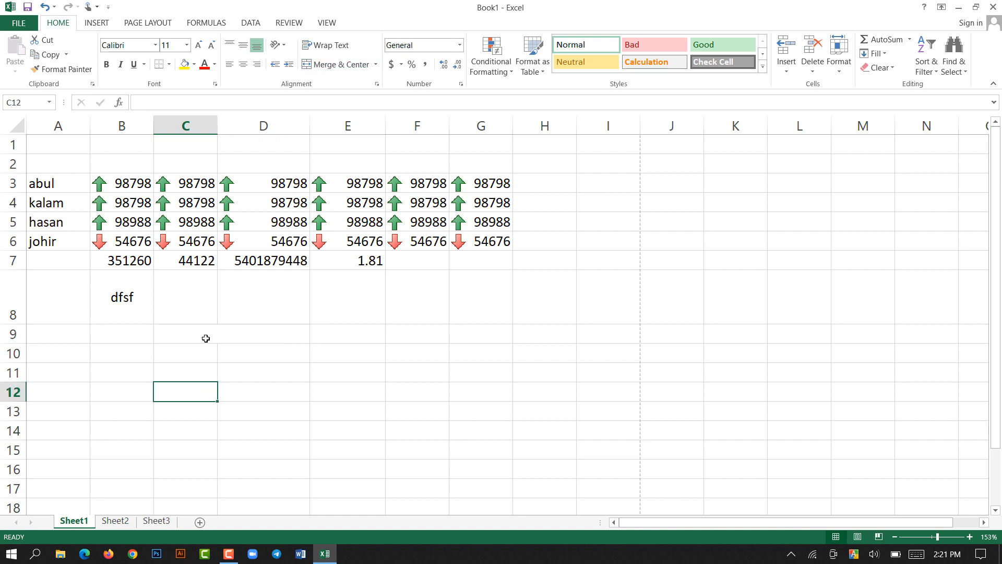
{"action": "left_click", "coordinate": [211, 335]}
{"action": "type", "text": "fdgfgd"}
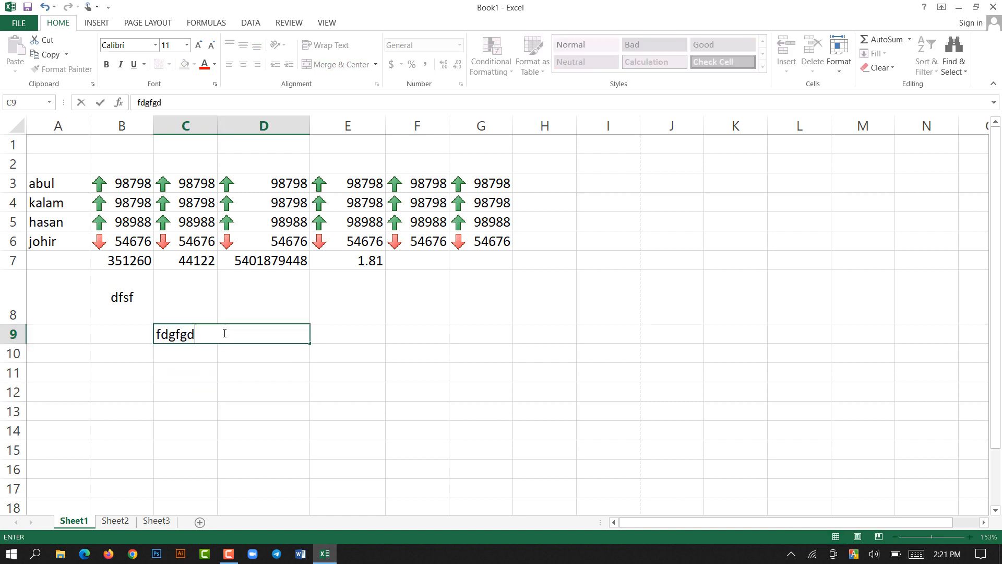
{"action": "left_click", "coordinate": [214, 373]}
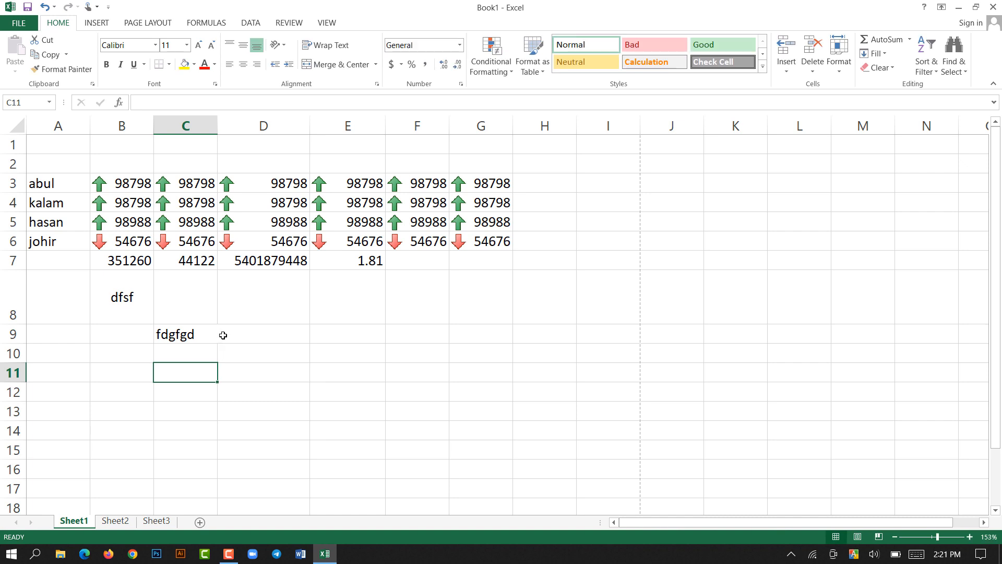
{"action": "left_click", "coordinate": [222, 335]}
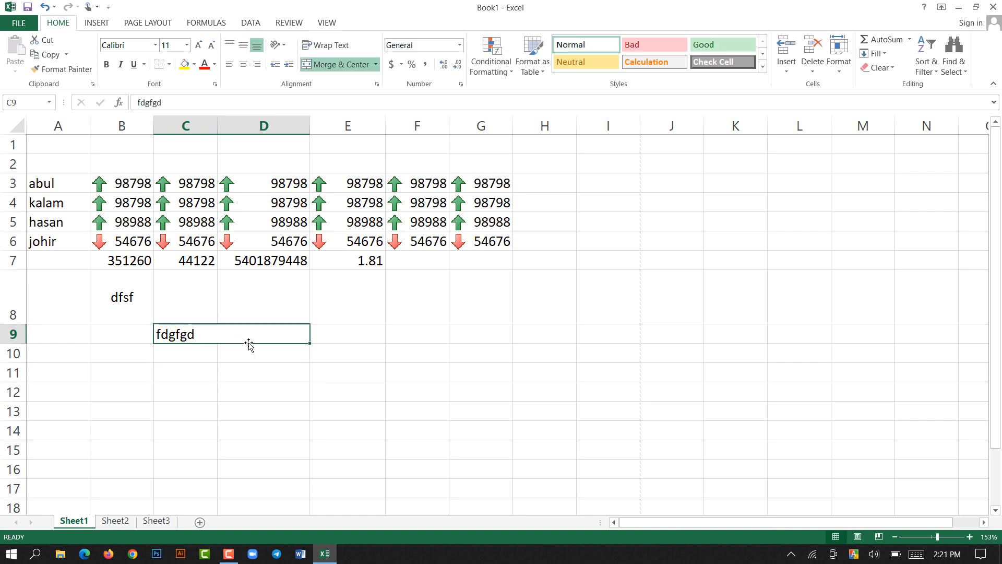
Count the numbers in each column of B3:G6 with the Count Numbers function of AutoSum.
{"action": "left_click", "coordinate": [451, 359]}
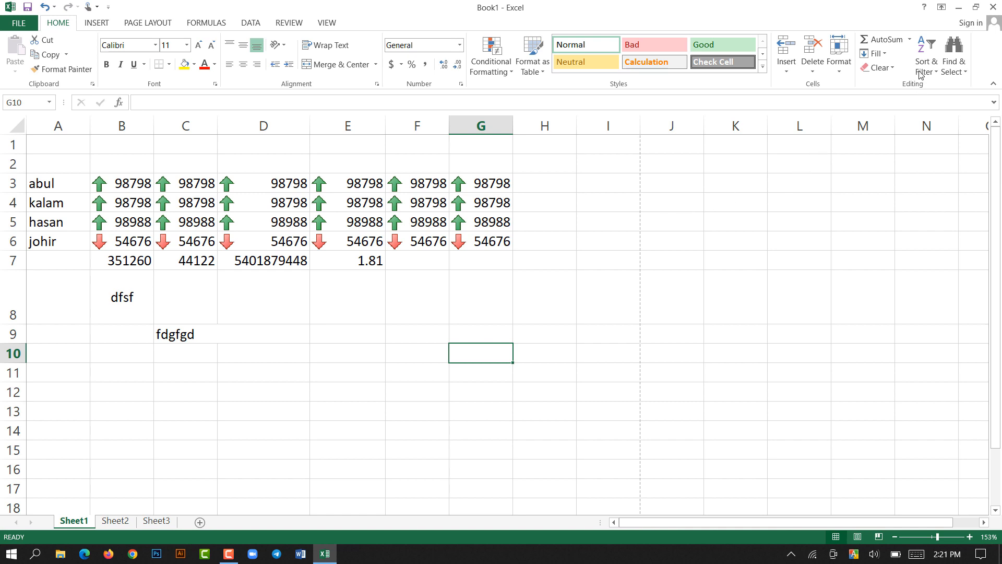
{"action": "left_click", "coordinate": [910, 41]}
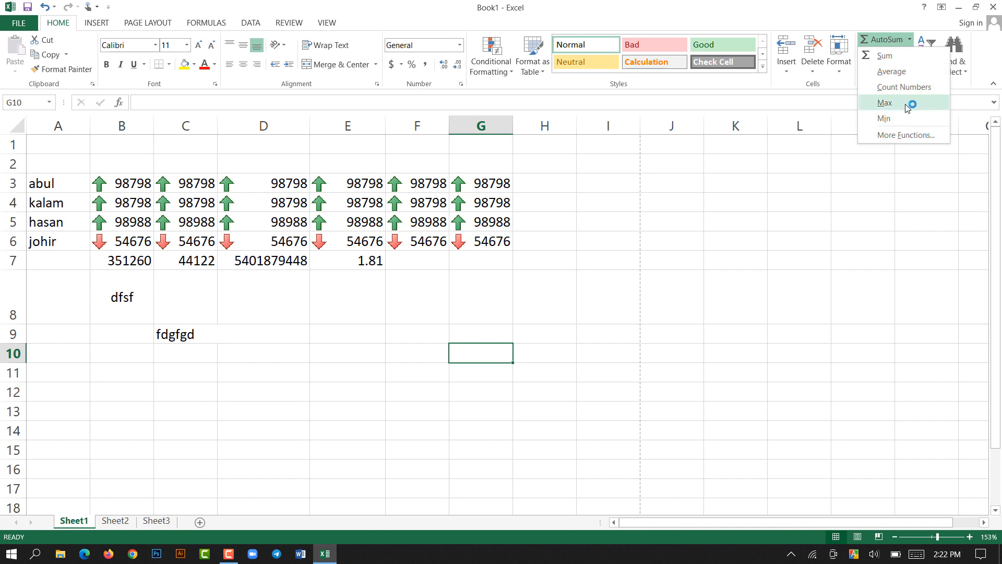
{"action": "left_click", "coordinate": [633, 192]}
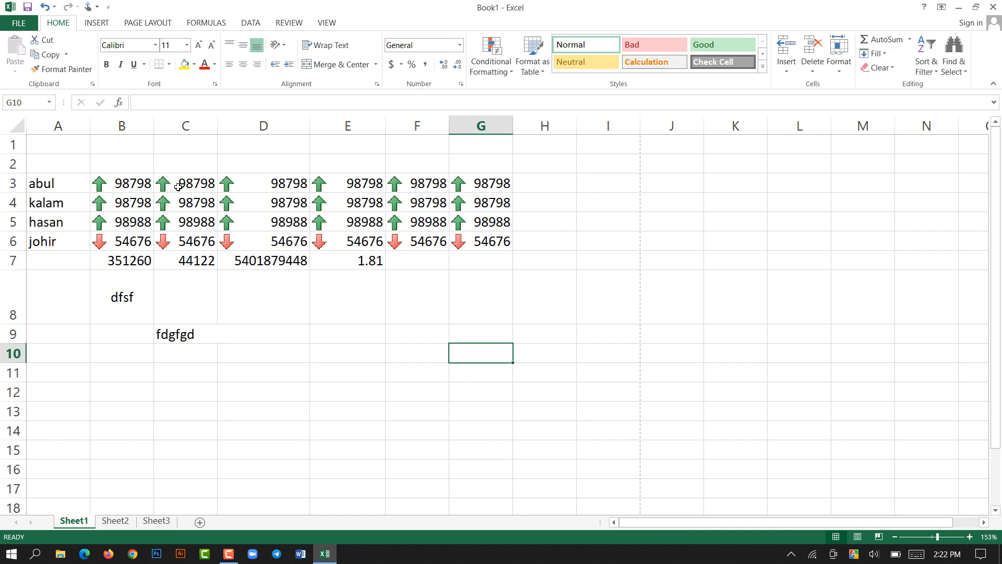
{"action": "left_click_drag", "start_coordinate": [130, 182], "coordinate": [486, 241]}
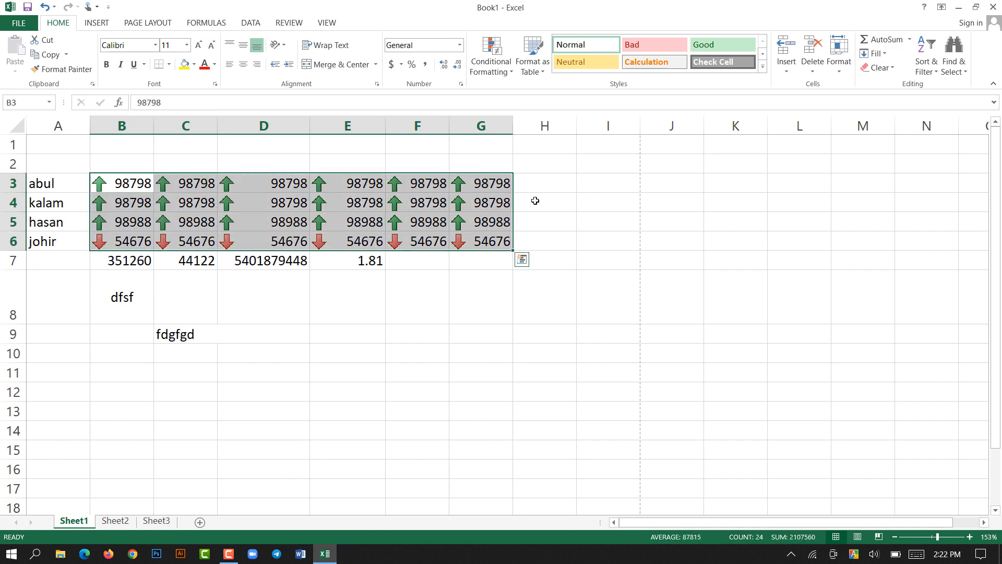
{"action": "left_click", "coordinate": [911, 40]}
{"action": "left_click", "coordinate": [907, 84]}
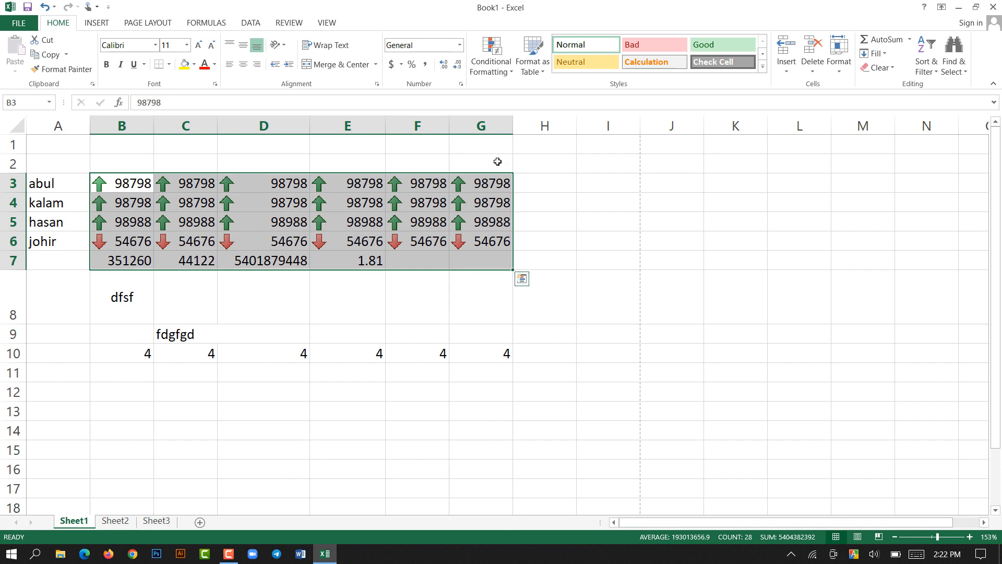
{"action": "left_click", "coordinate": [481, 411]}
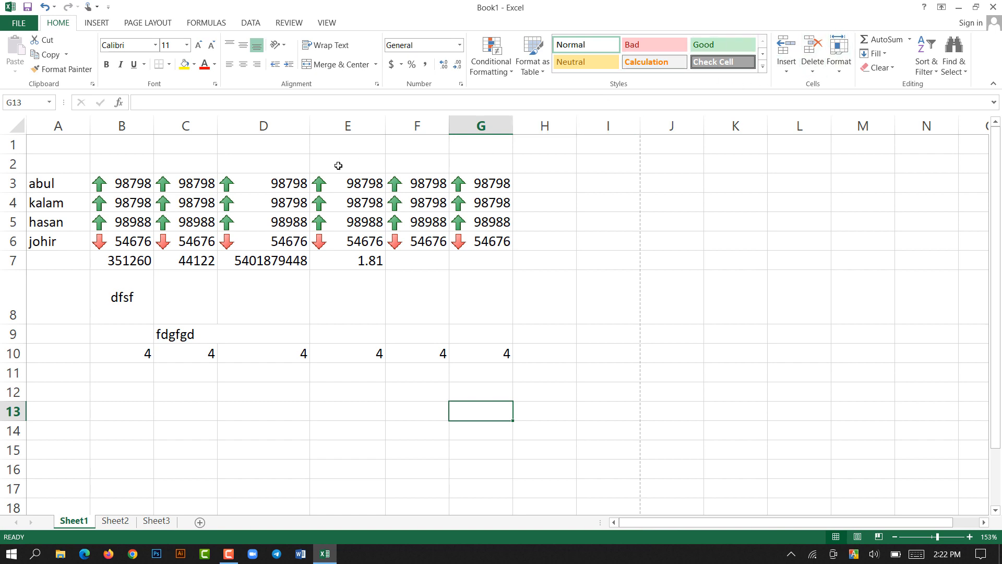
Try the Calculation and Linked Cell styles on B3:G6, ending with the Output cell style.
{"action": "left_click_drag", "start_coordinate": [122, 181], "coordinate": [479, 238]}
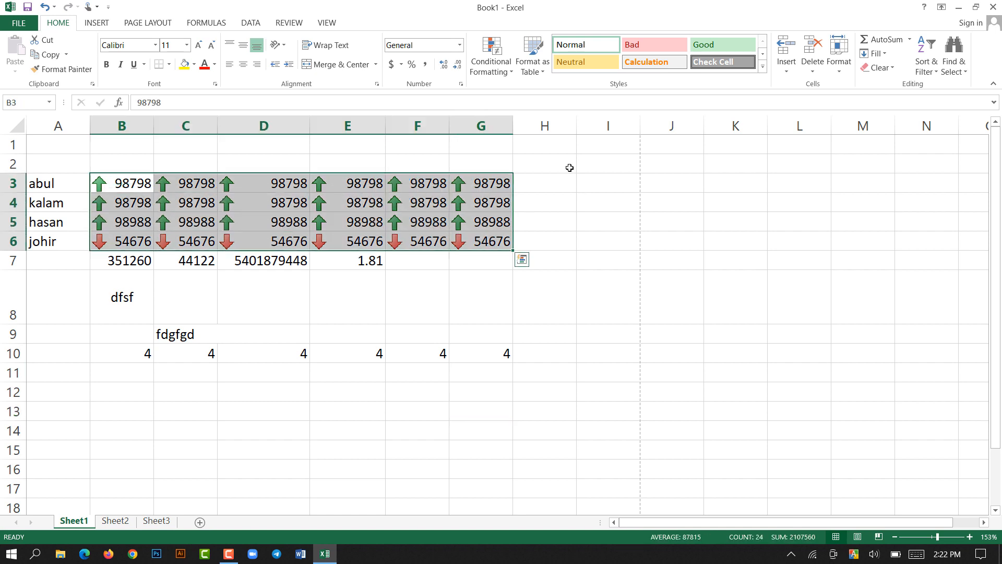
{"action": "left_click", "coordinate": [731, 58]}
{"action": "left_click", "coordinate": [683, 64]}
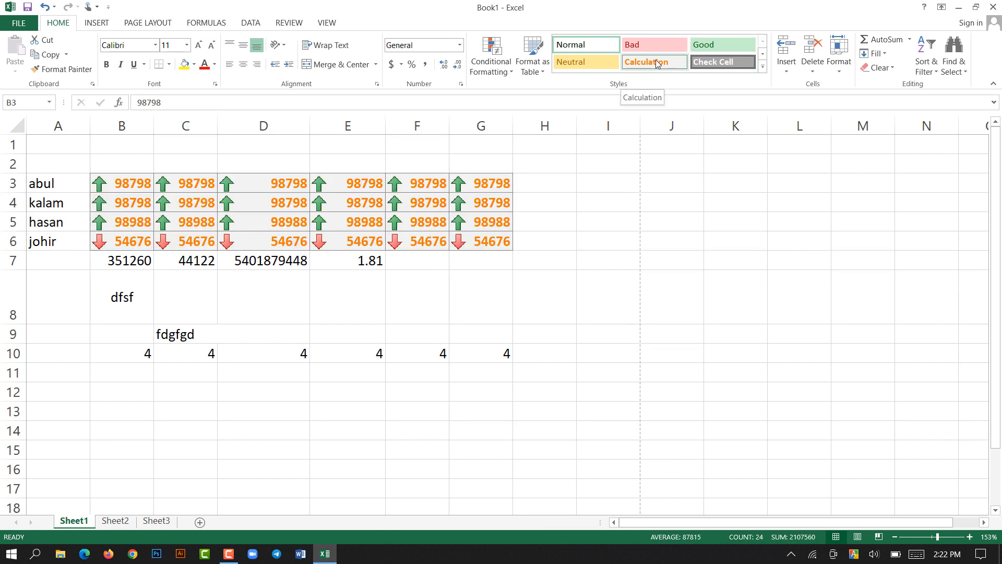
{"action": "left_click", "coordinate": [763, 54]}
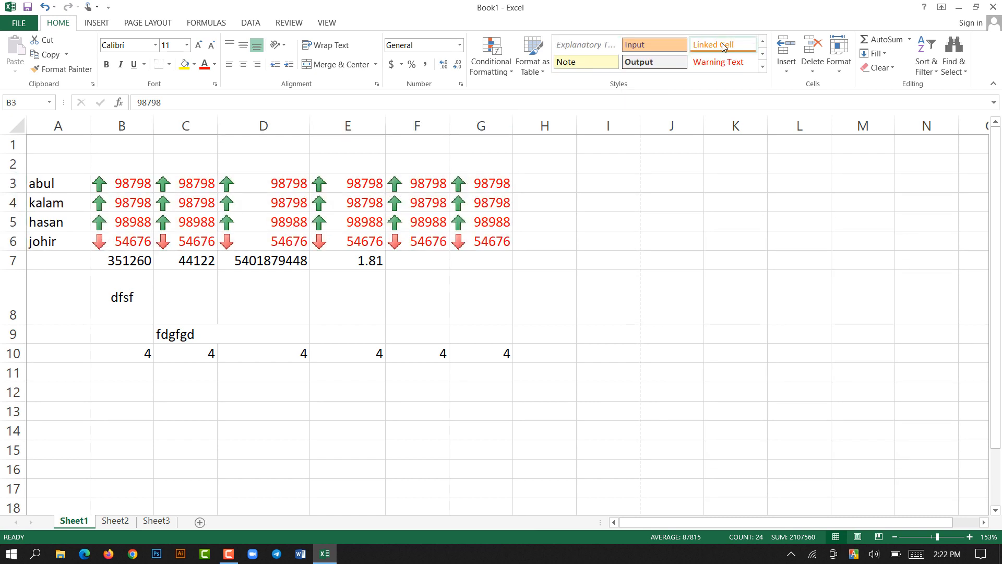
{"action": "left_click", "coordinate": [721, 44]}
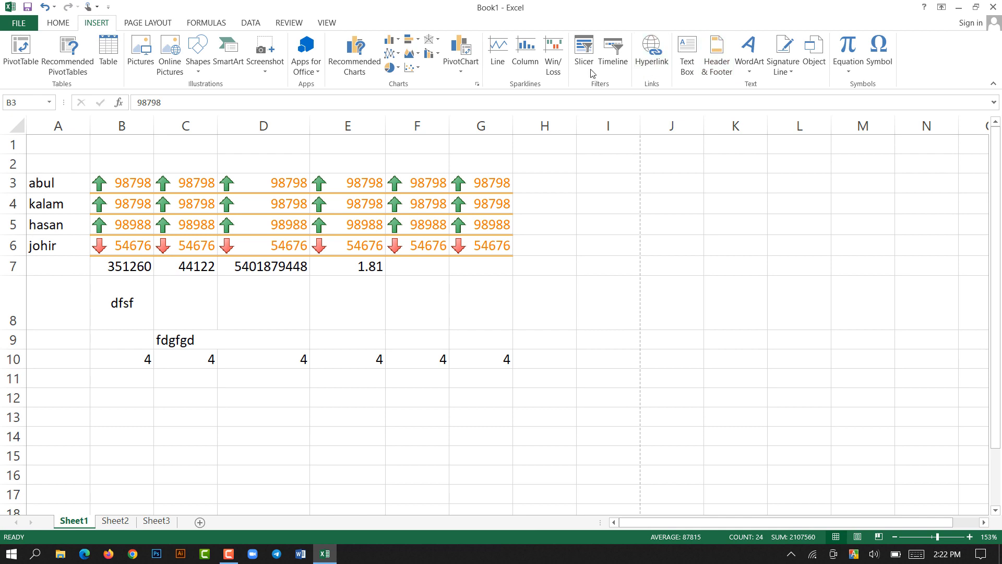
{"action": "left_click", "coordinate": [763, 54]}
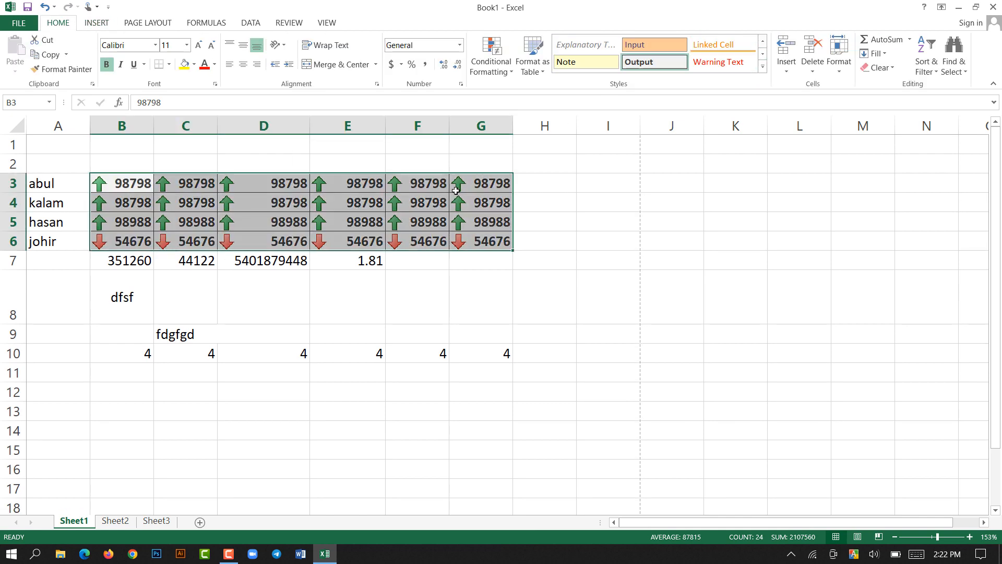
{"action": "left_click", "coordinate": [463, 330]}
Apply the Bad cell style to the results row B7:G7.
{"action": "left_click_drag", "start_coordinate": [126, 263], "coordinate": [480, 252]}
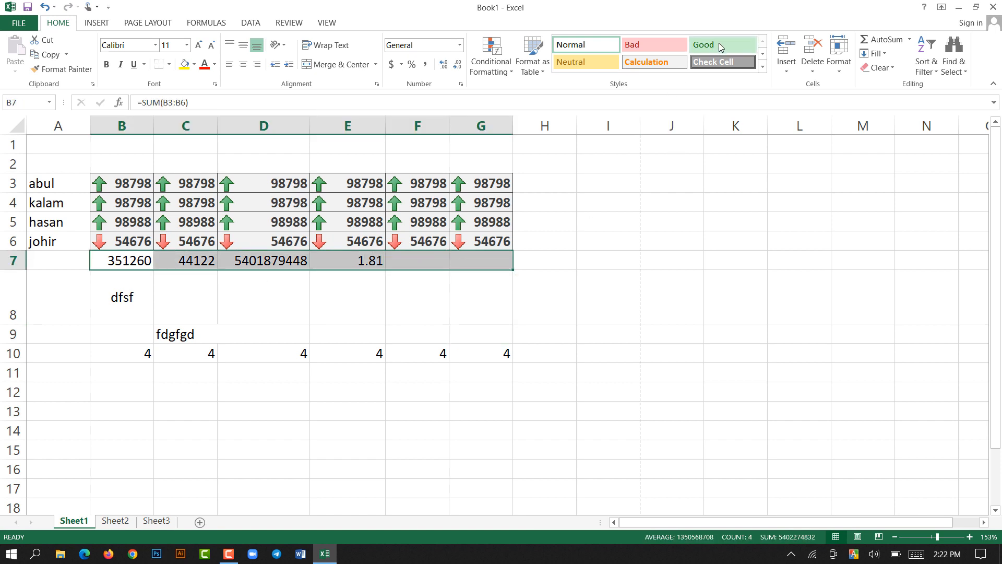
{"action": "left_click", "coordinate": [665, 48]}
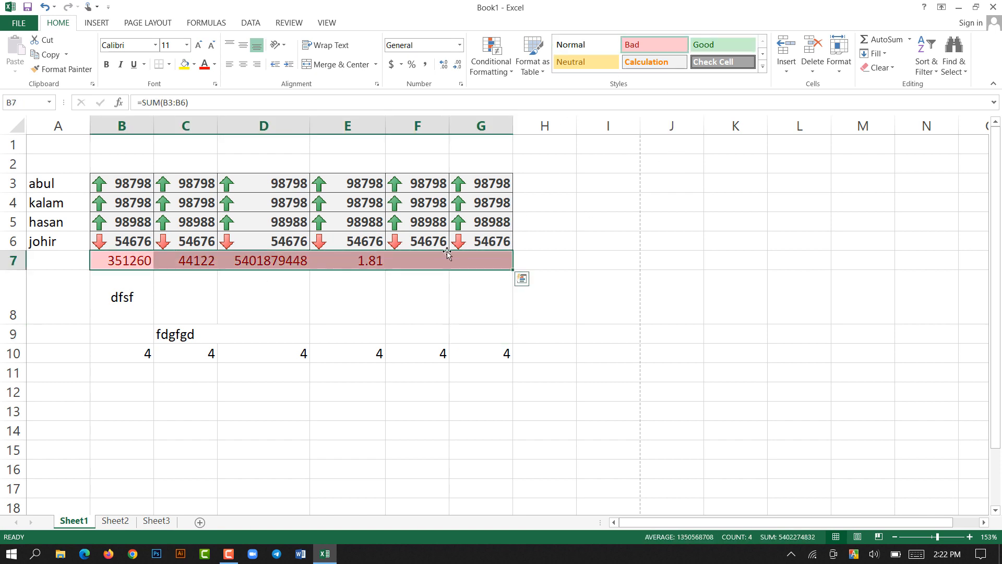
{"action": "left_click", "coordinate": [415, 292]}
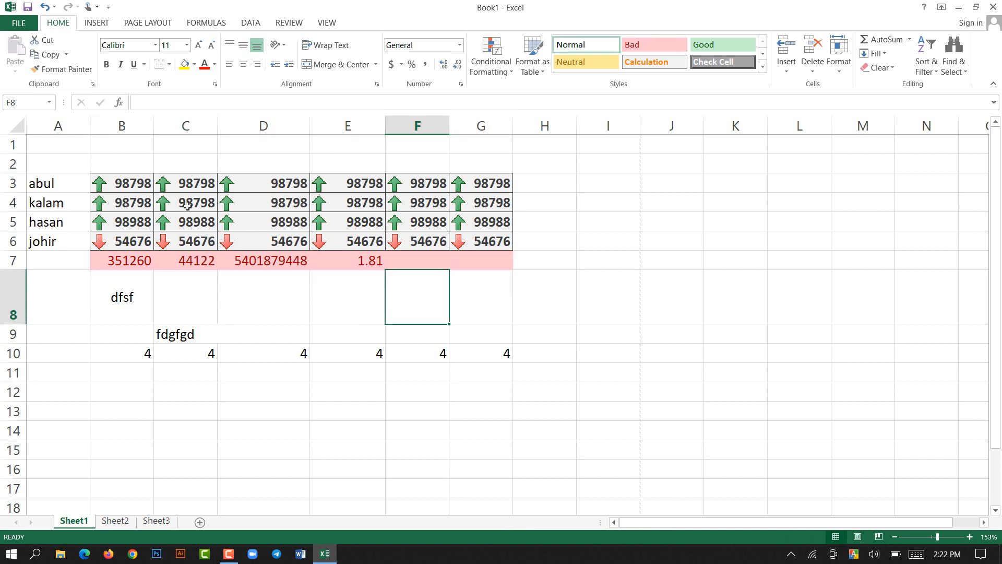
View Sheet2 and return to Sheet1.
{"action": "left_click", "coordinate": [115, 521]}
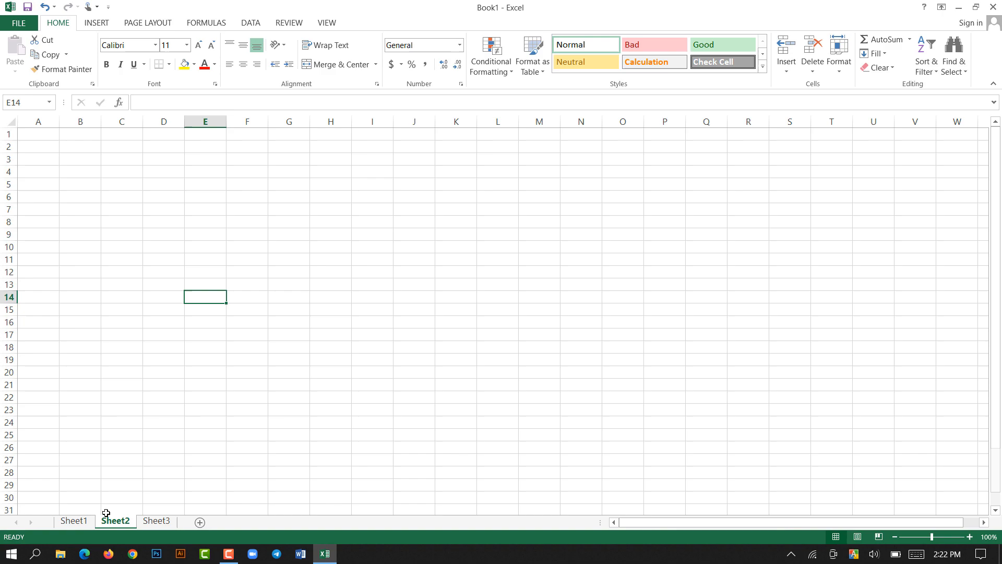
{"action": "left_click", "coordinate": [81, 520]}
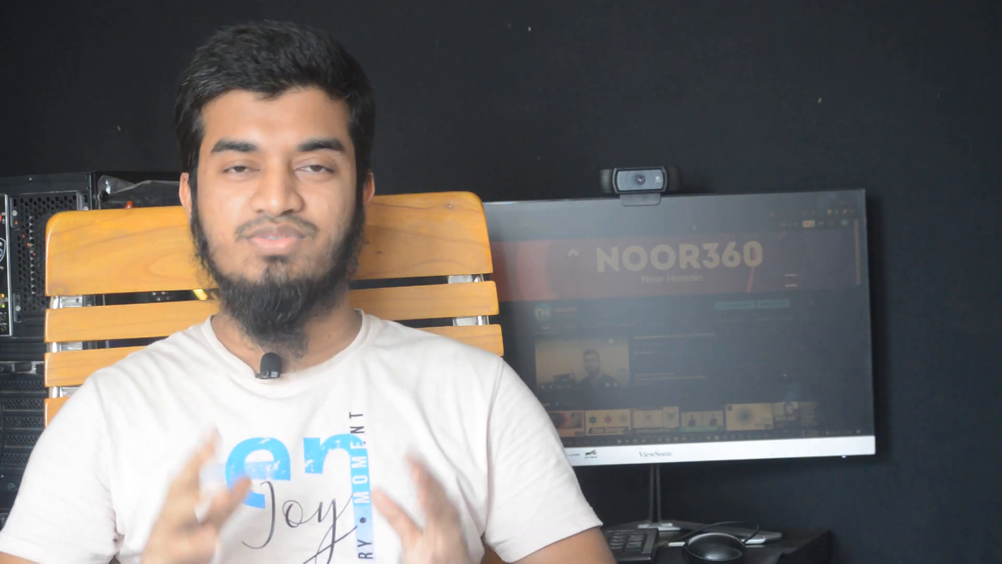